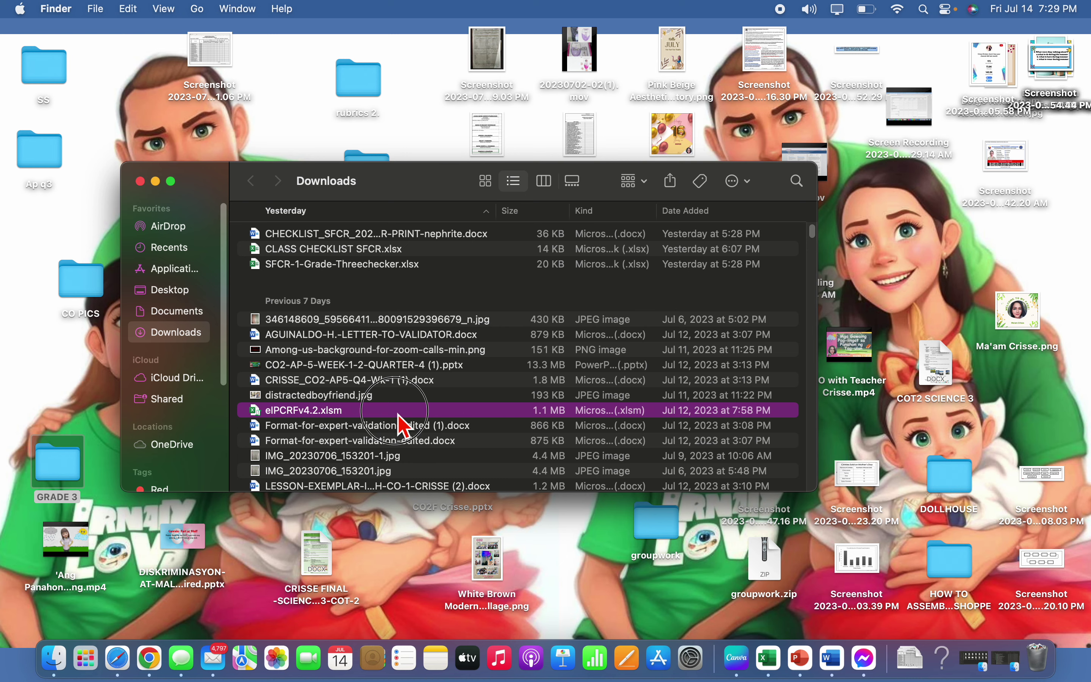
Open eIPCRFv4.2.xlsm from the Downloads folder in Excel
{"action": "key", "text": "super+o"}
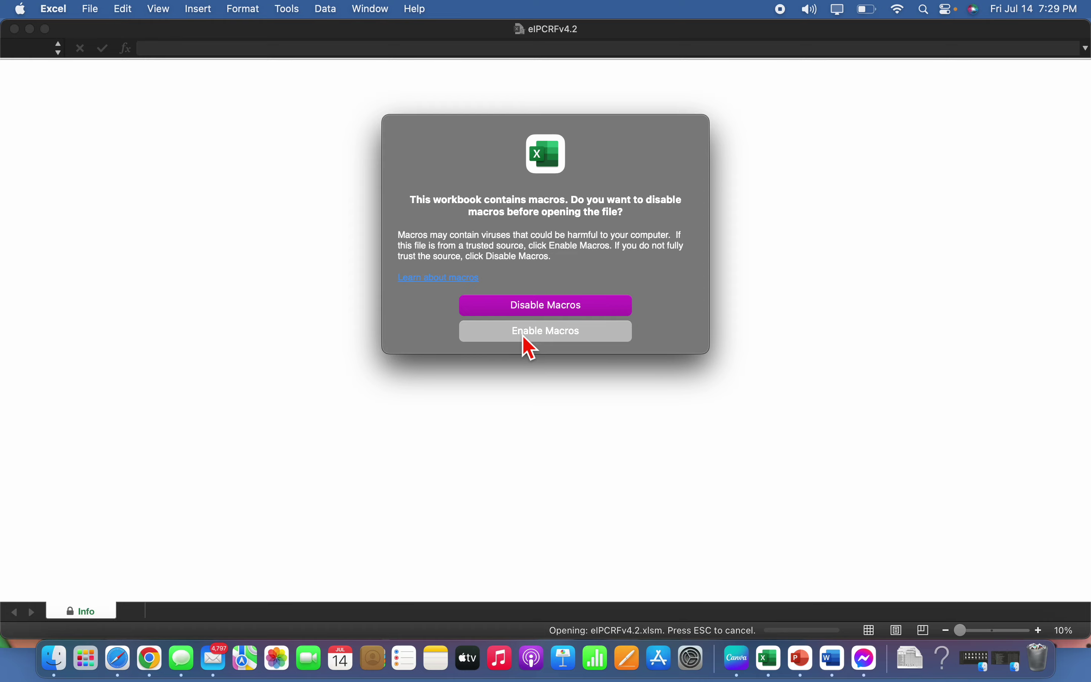
Enable the workbook's macros, set the career stage to Proficient, and review the 15 objectives
{"action": "left_click", "coordinate": [529, 342]}
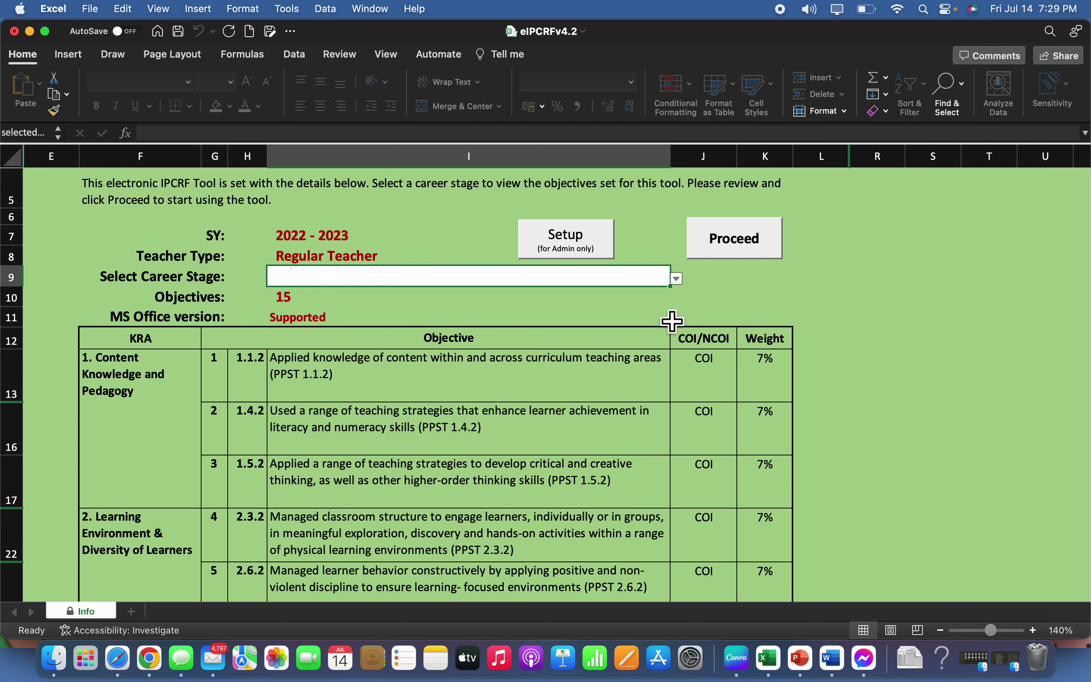
{"action": "left_click", "coordinate": [678, 281]}
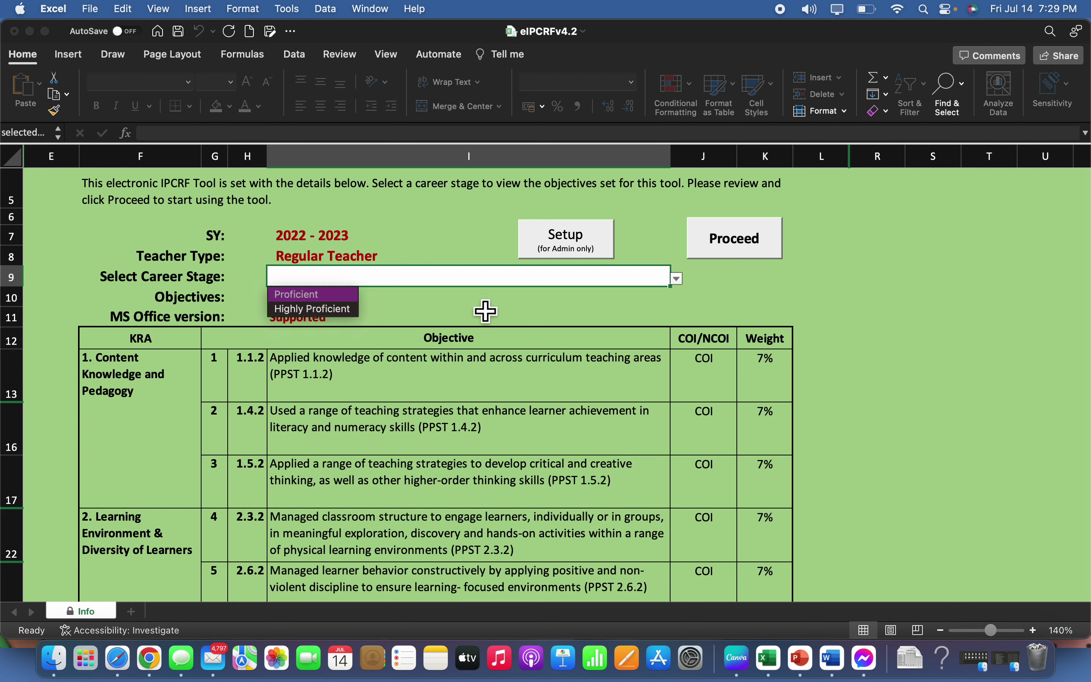
{"action": "left_click", "coordinate": [315, 295]}
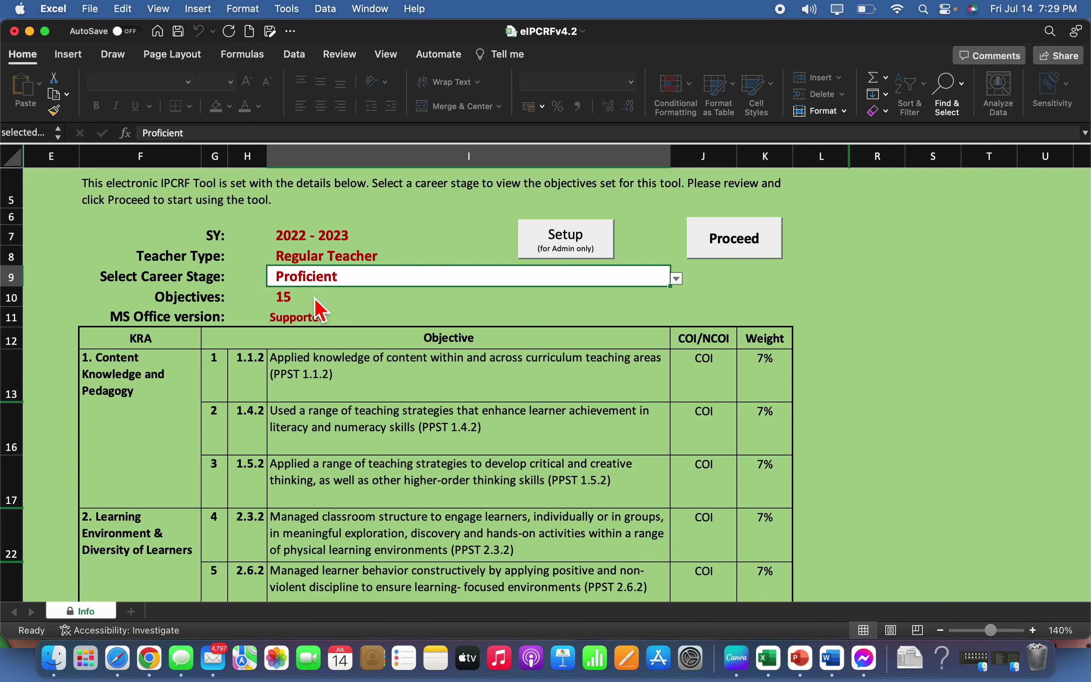
{"action": "left_click", "coordinate": [677, 279]}
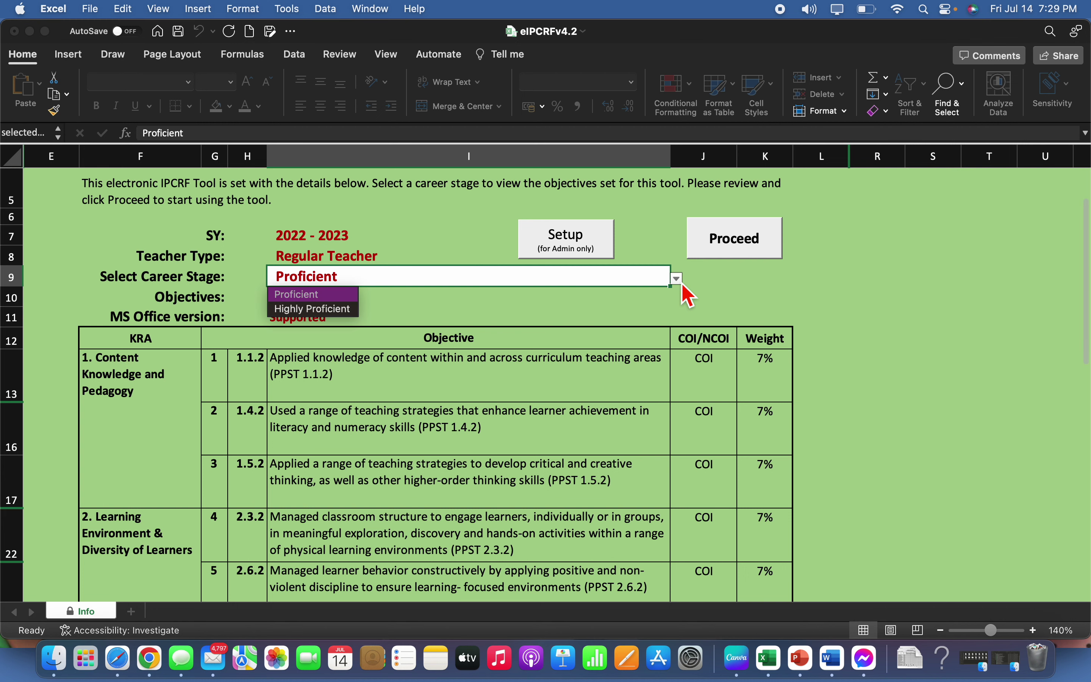
{"action": "left_click", "coordinate": [311, 294]}
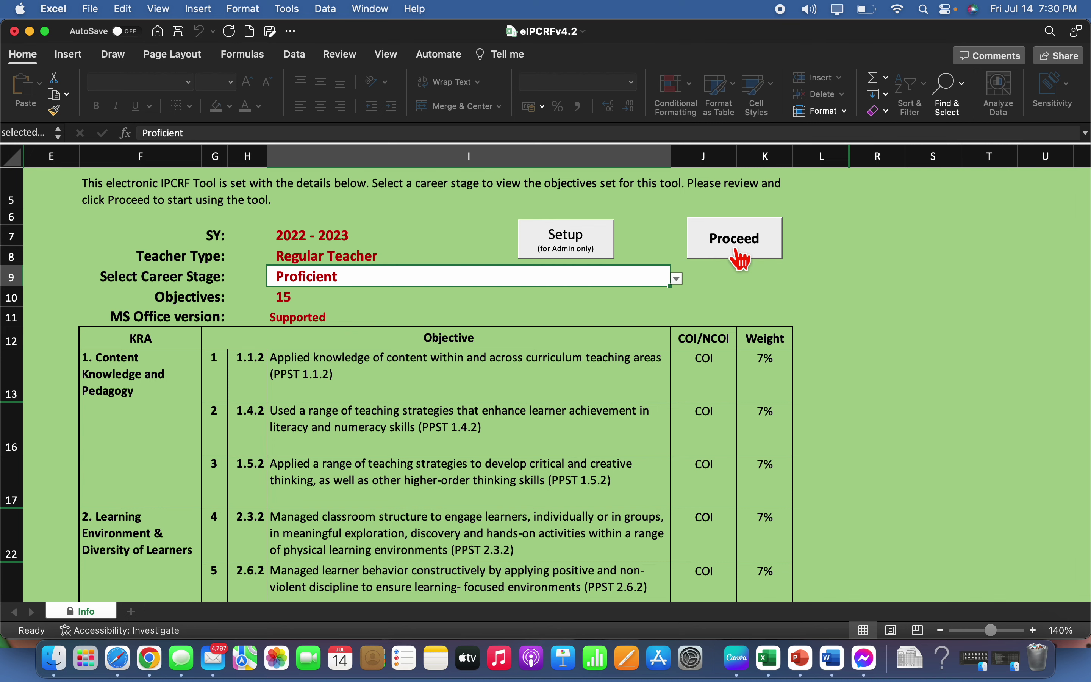
{"action": "scroll", "coordinate": [706, 448], "scroll_direction": "down", "scroll_amount": 15}
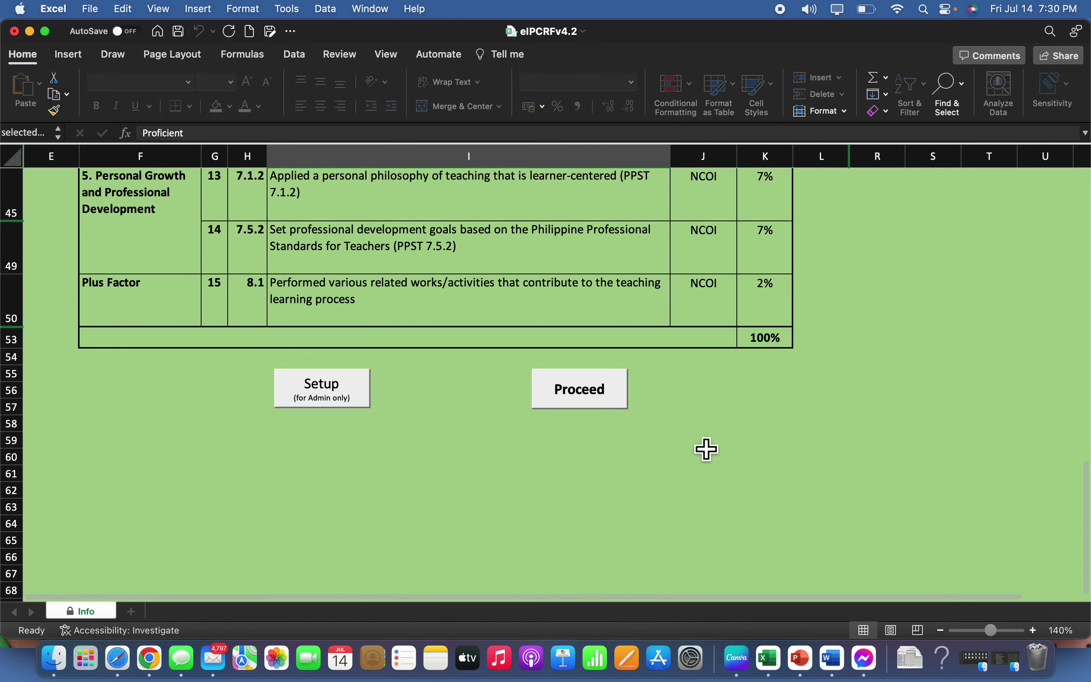
{"action": "scroll", "coordinate": [706, 448], "scroll_direction": "up", "scroll_amount": 15}
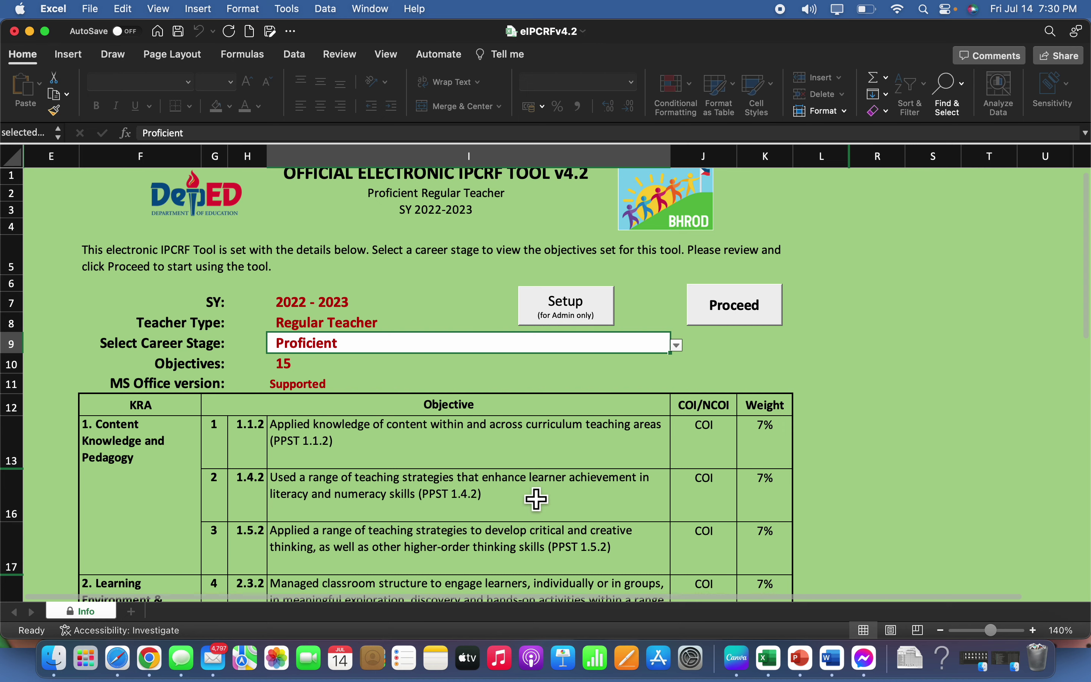
{"action": "scroll", "coordinate": [535, 499], "scroll_direction": "down", "scroll_amount": 20}
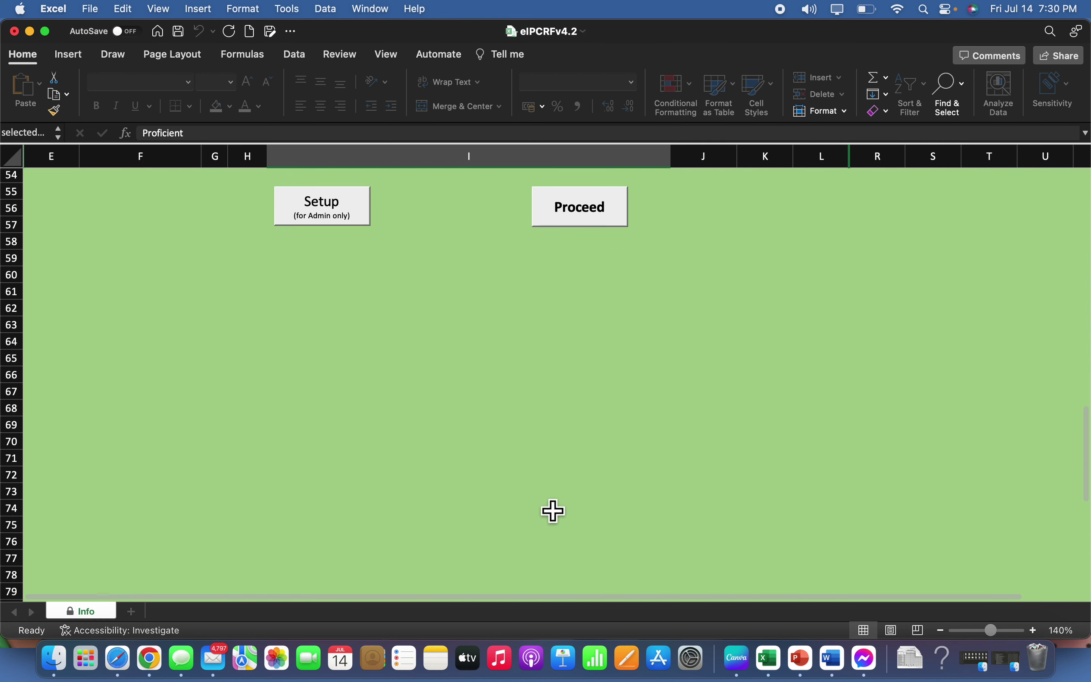
Proceed past the Info sheet and agree to the data privacy notice
{"action": "left_click", "coordinate": [586, 220]}
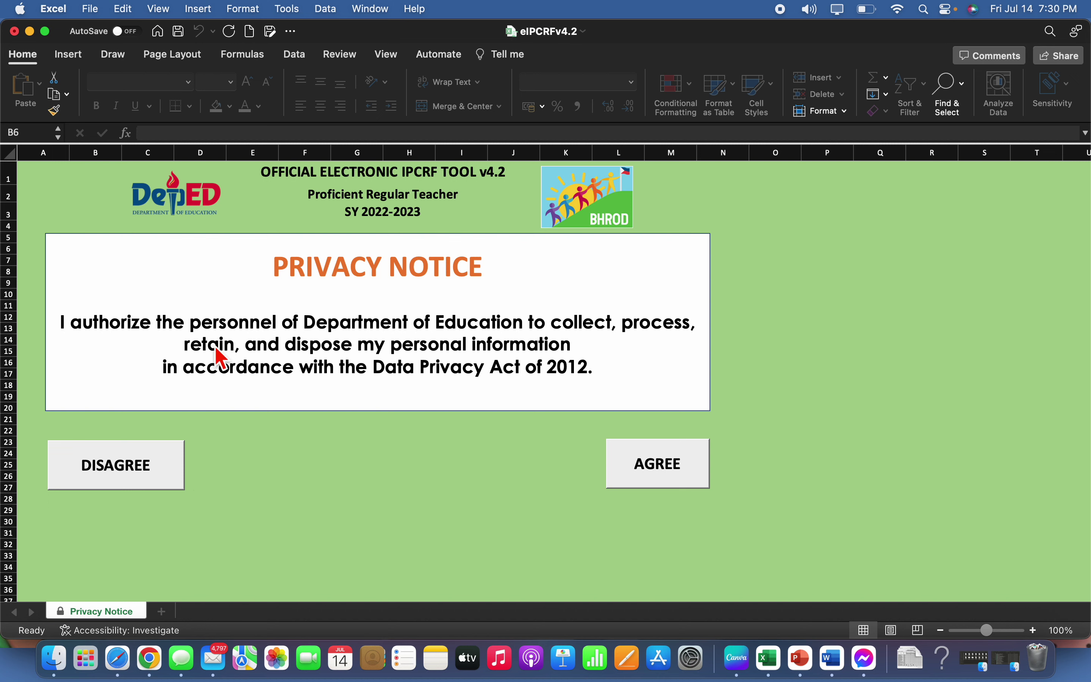
{"action": "left_click", "coordinate": [685, 479]}
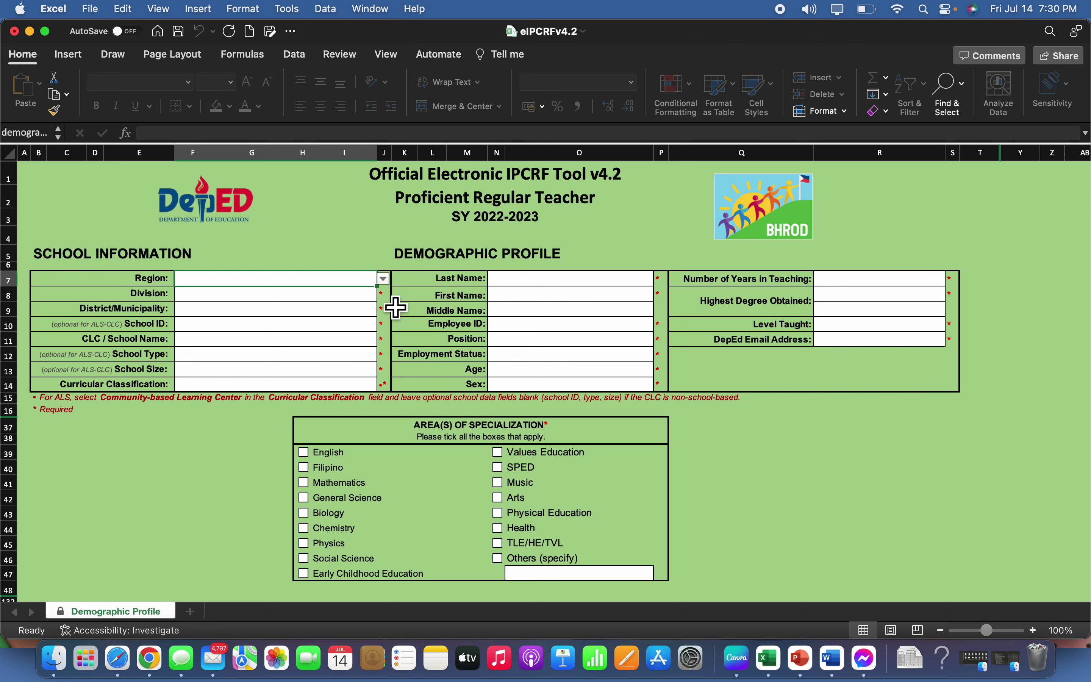
Set the region to IV-A - CALABARZON and the division to Antipolo City
{"action": "left_click", "coordinate": [384, 279]}
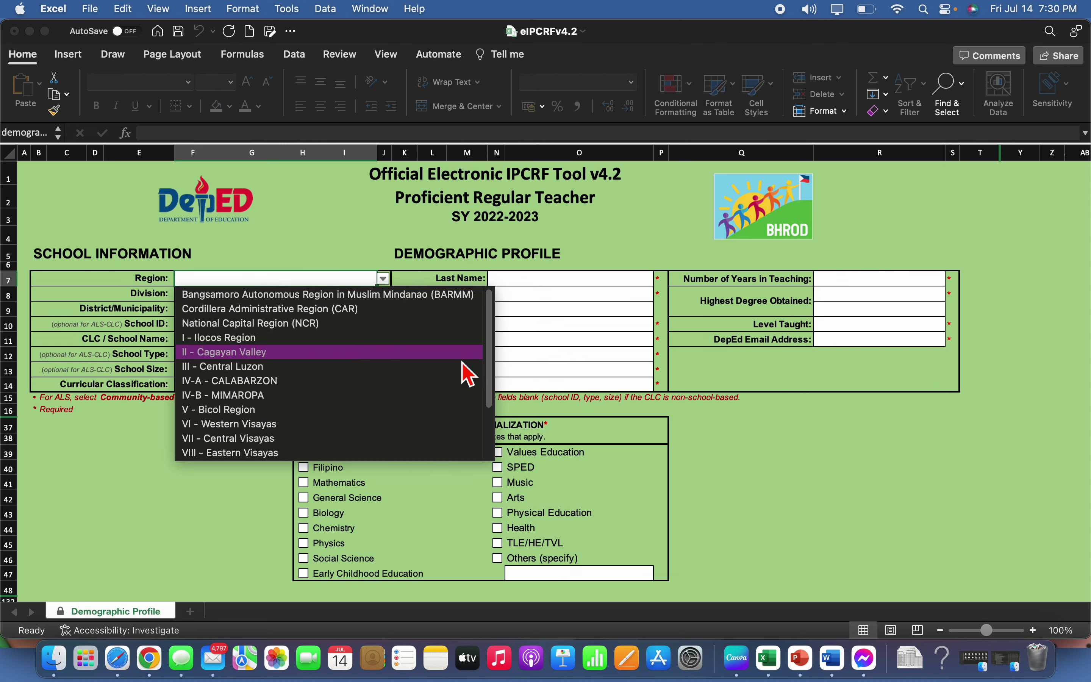
{"action": "left_click", "coordinate": [363, 383]}
{"action": "left_click", "coordinate": [371, 297]}
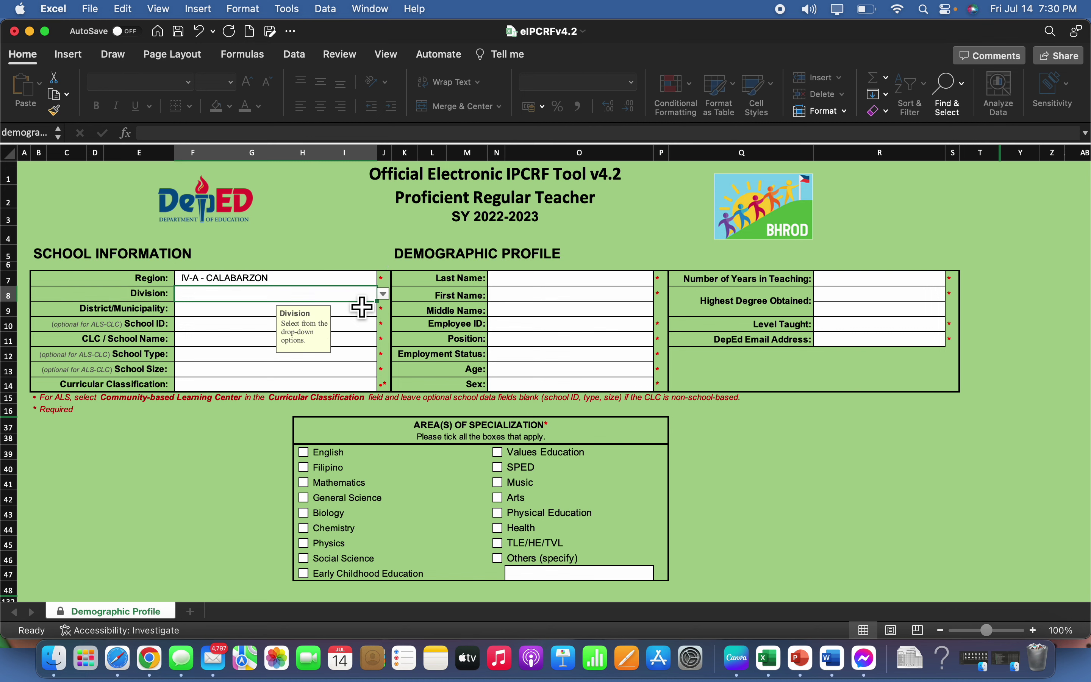
{"action": "left_click", "coordinate": [384, 294]}
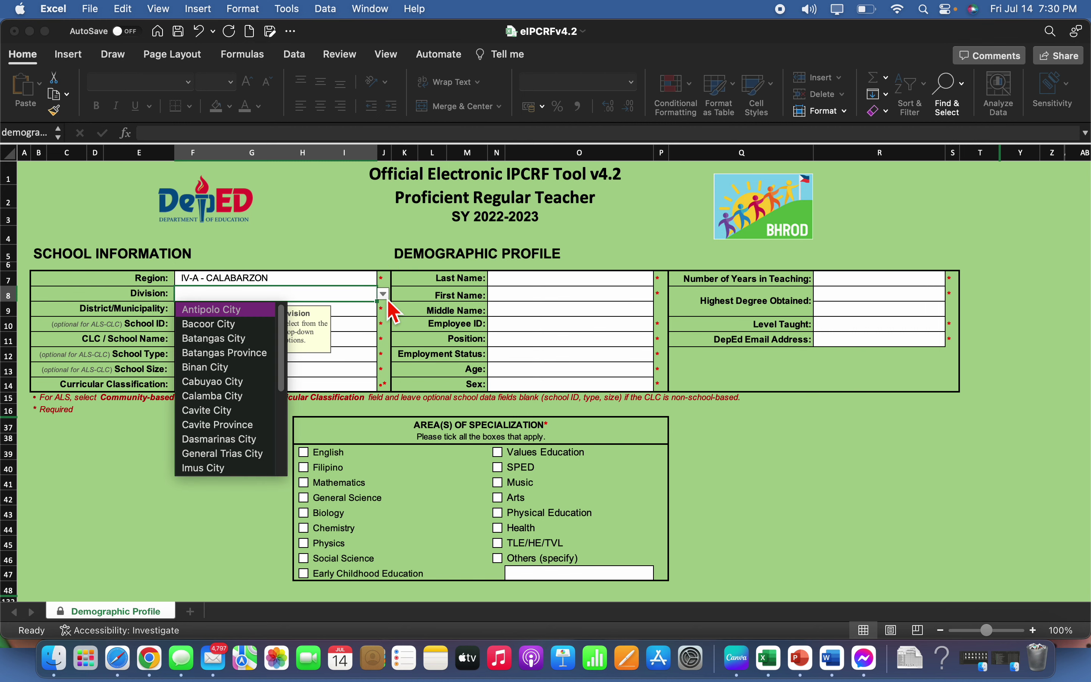
{"action": "left_click", "coordinate": [241, 309]}
{"action": "key", "text": "Return"}
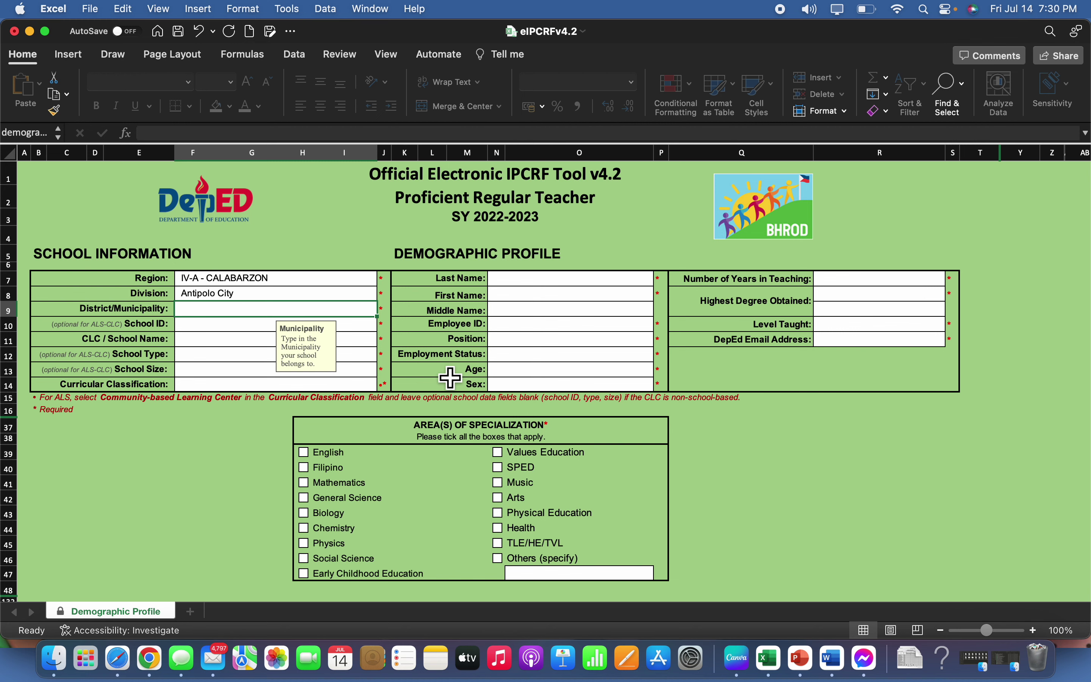
Enter municipality Antipolo City, school ID 109337 and school name Peñafrancia Elementary School
{"action": "type", "text": "a"}
{"action": "key", "text": "BackSpace"}
{"action": "key", "text": "BackSpace"}
{"action": "type", "text": "Antipolo City"}
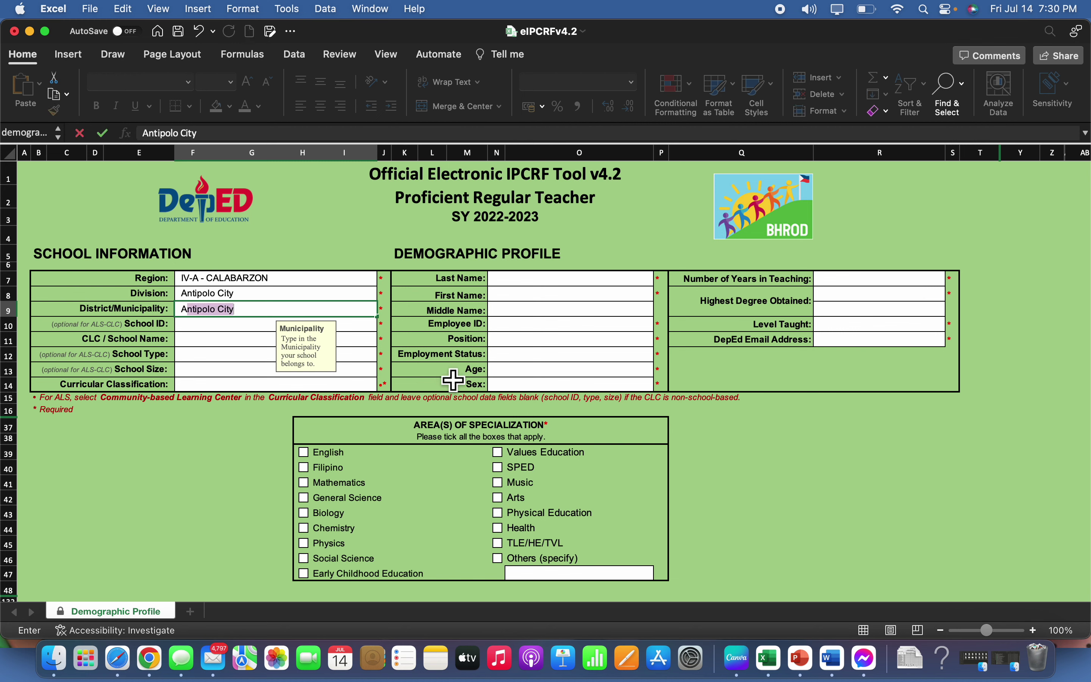
{"action": "key", "text": "Return"}
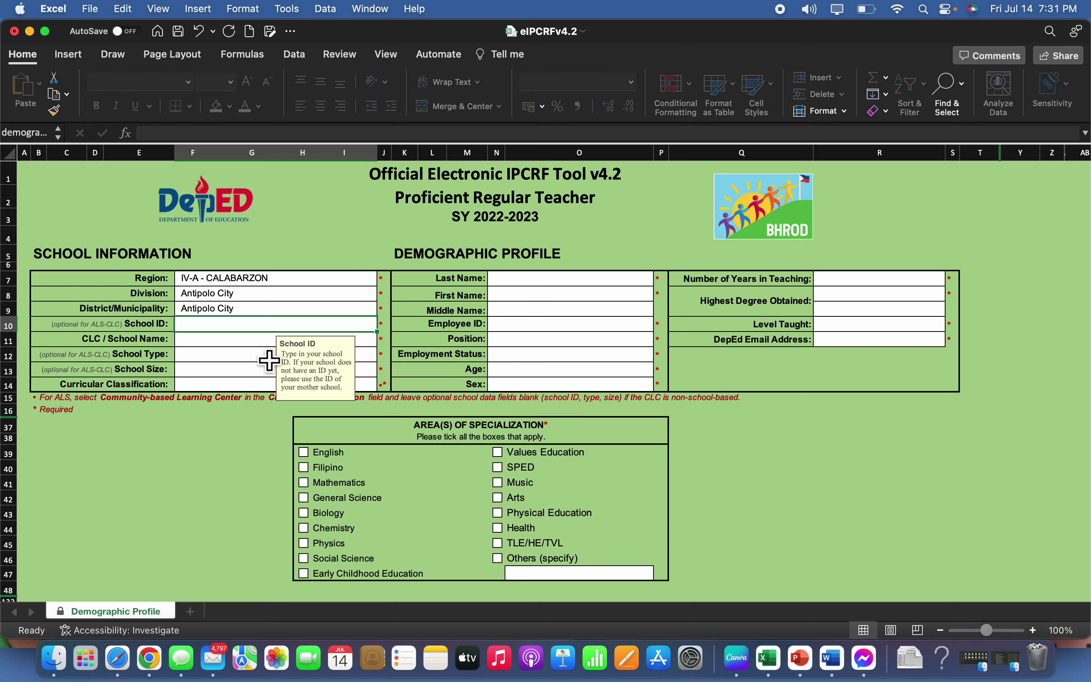
{"action": "type", "text": "109337"}
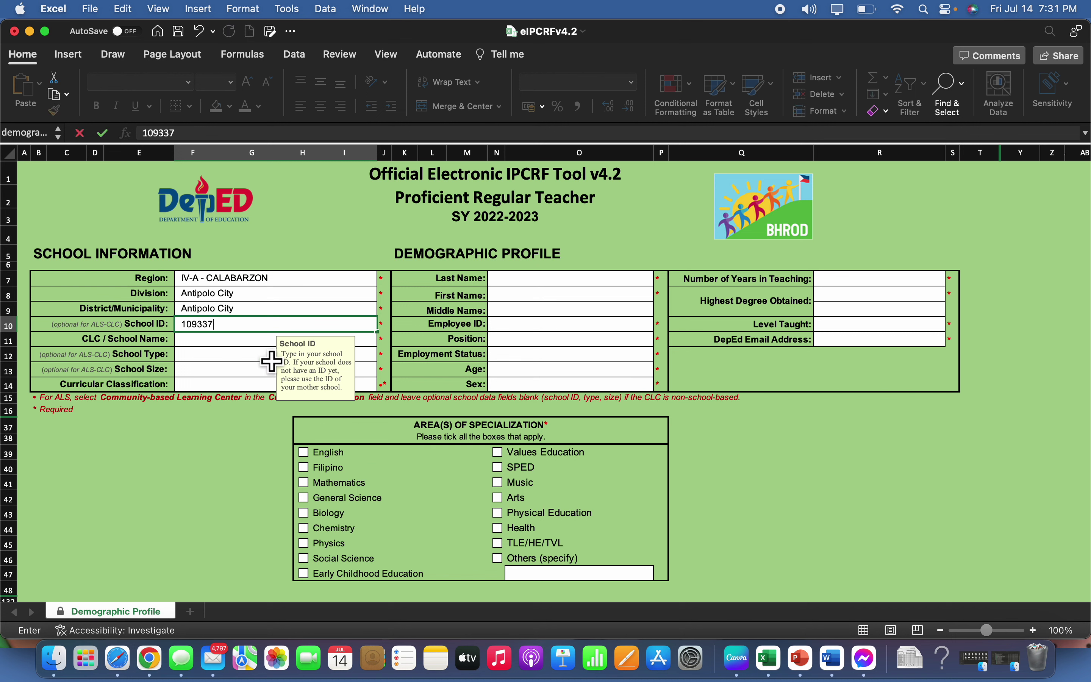
{"action": "key", "text": "Return"}
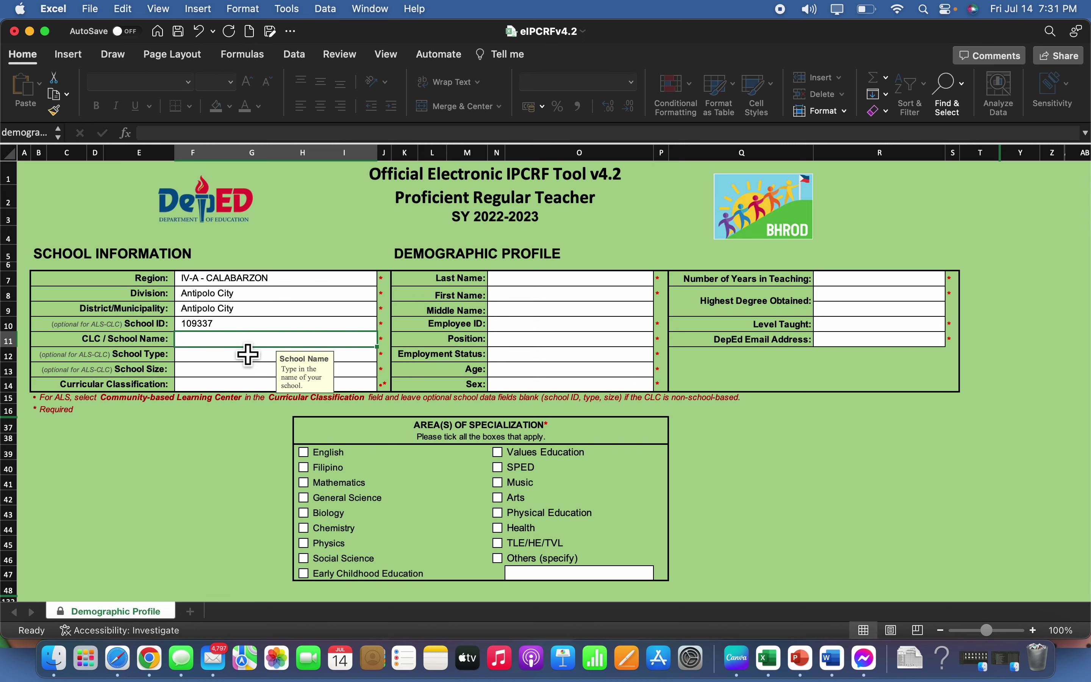
{"action": "type", "text": "Pe"}
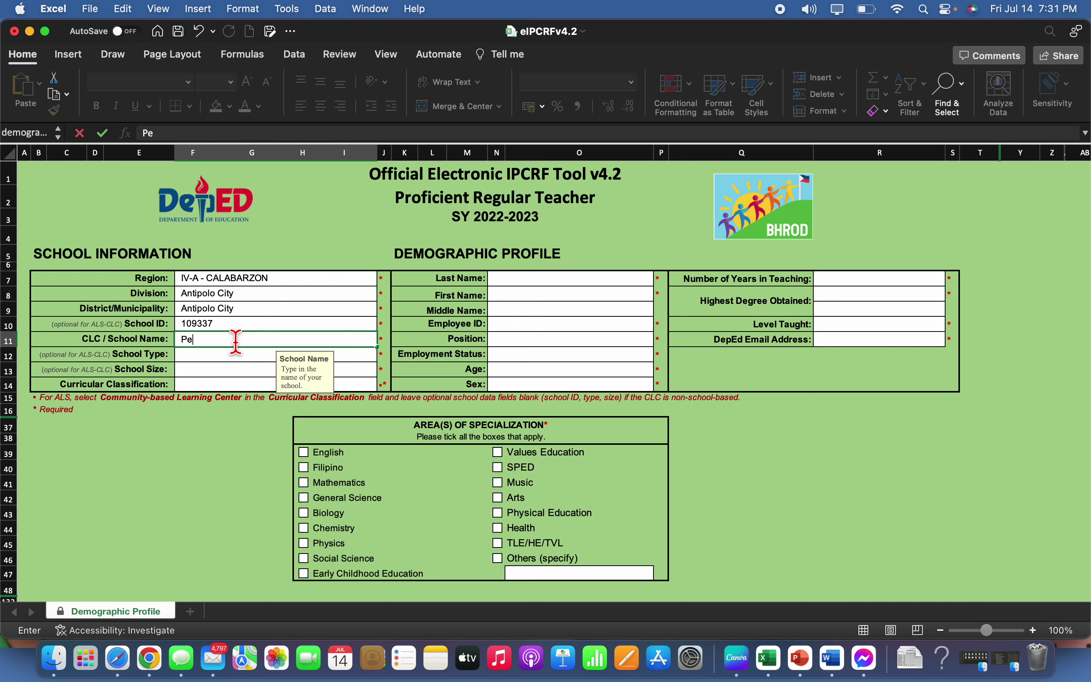
{"action": "type", "text": "n"}
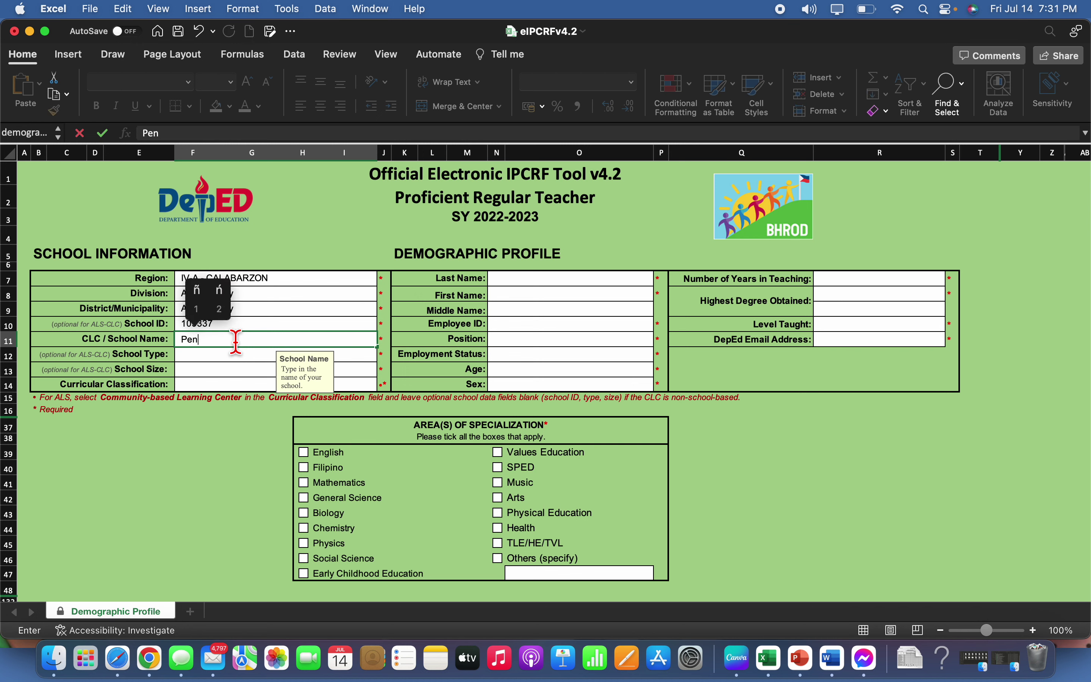
{"action": "left_click", "coordinate": [197, 290]}
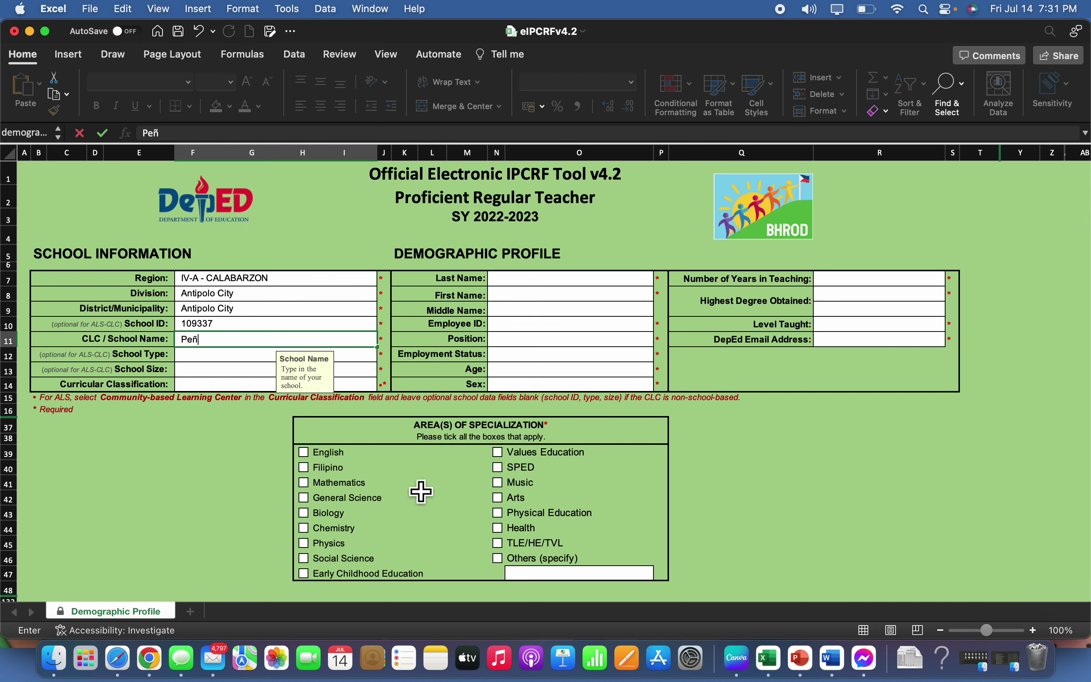
{"action": "type", "text": "afrancia Eleme"}
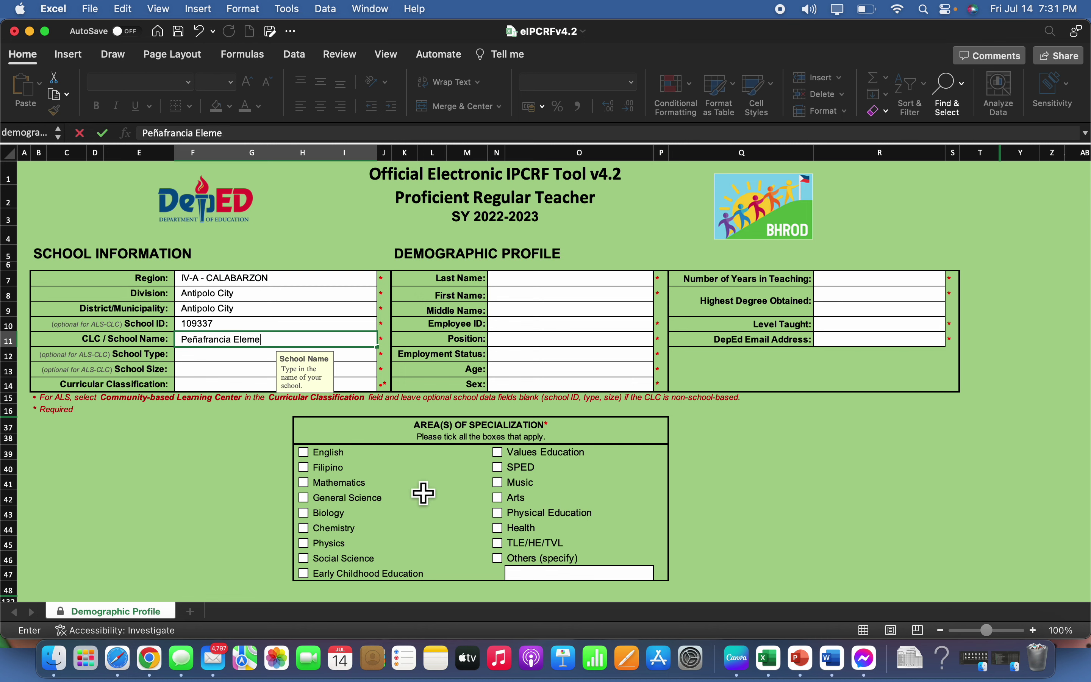
{"action": "type", "text": "ntary S"}
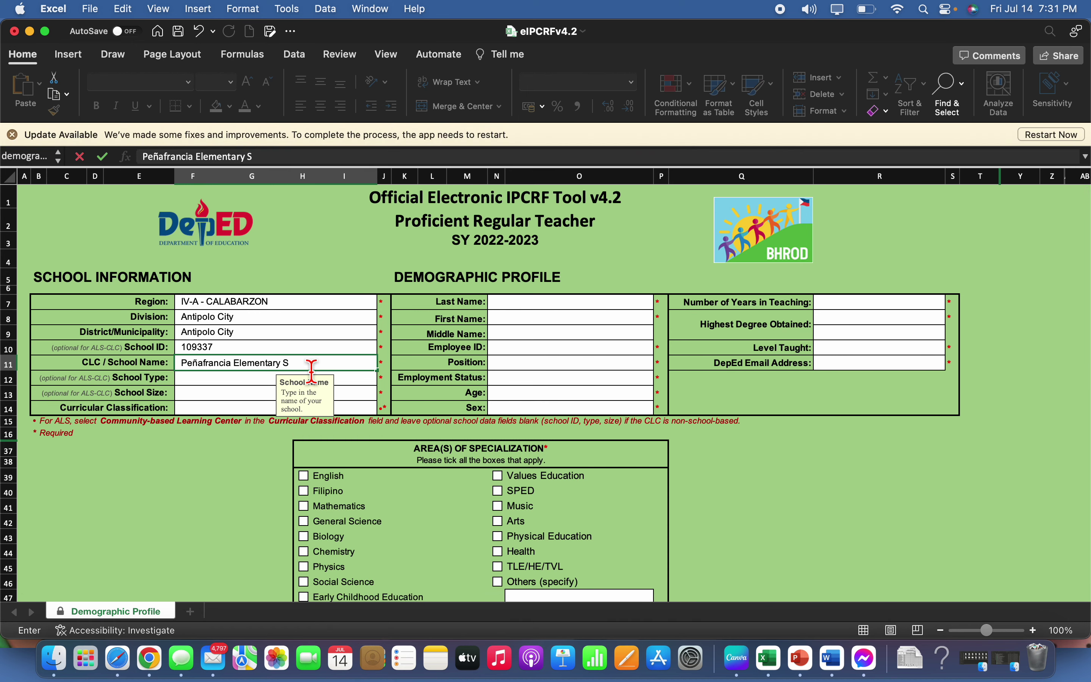
{"action": "left_click", "coordinate": [326, 375]}
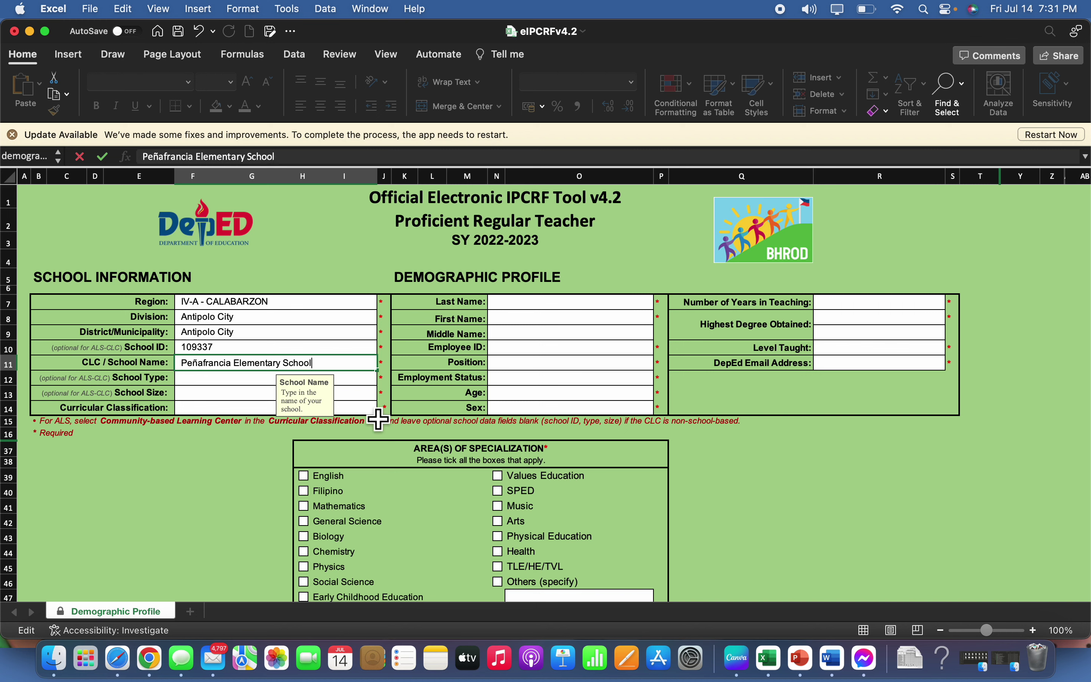
{"action": "key", "text": "Return"}
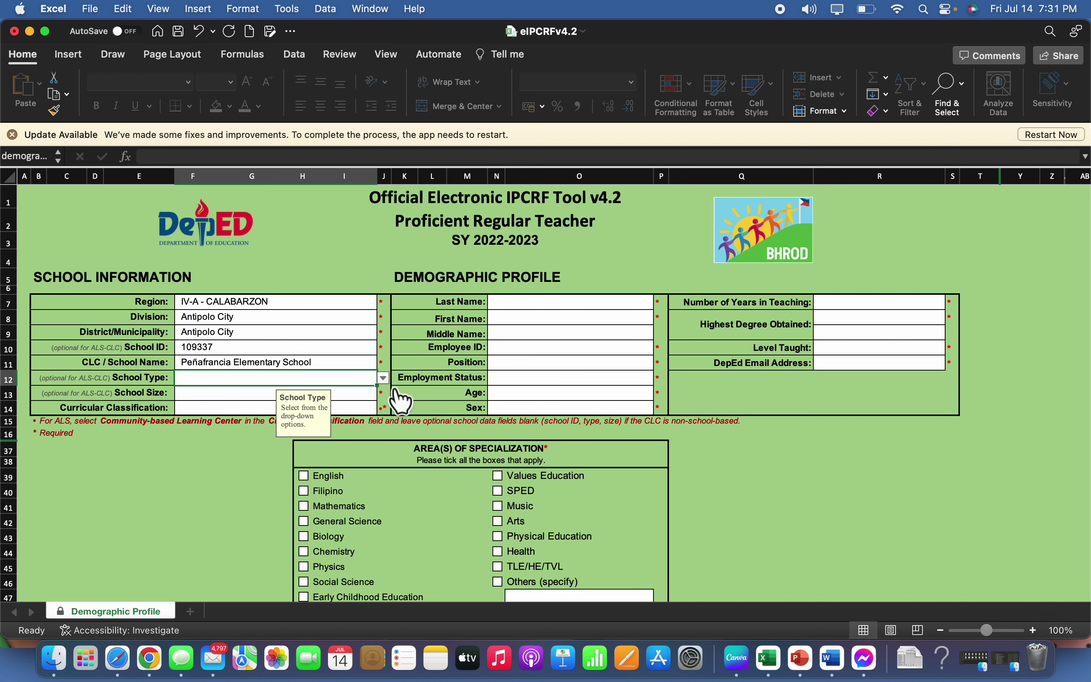
Set school type Urban, school size Very Large, and curricular classification Kinder to Grade 6
{"action": "left_click", "coordinate": [383, 379]}
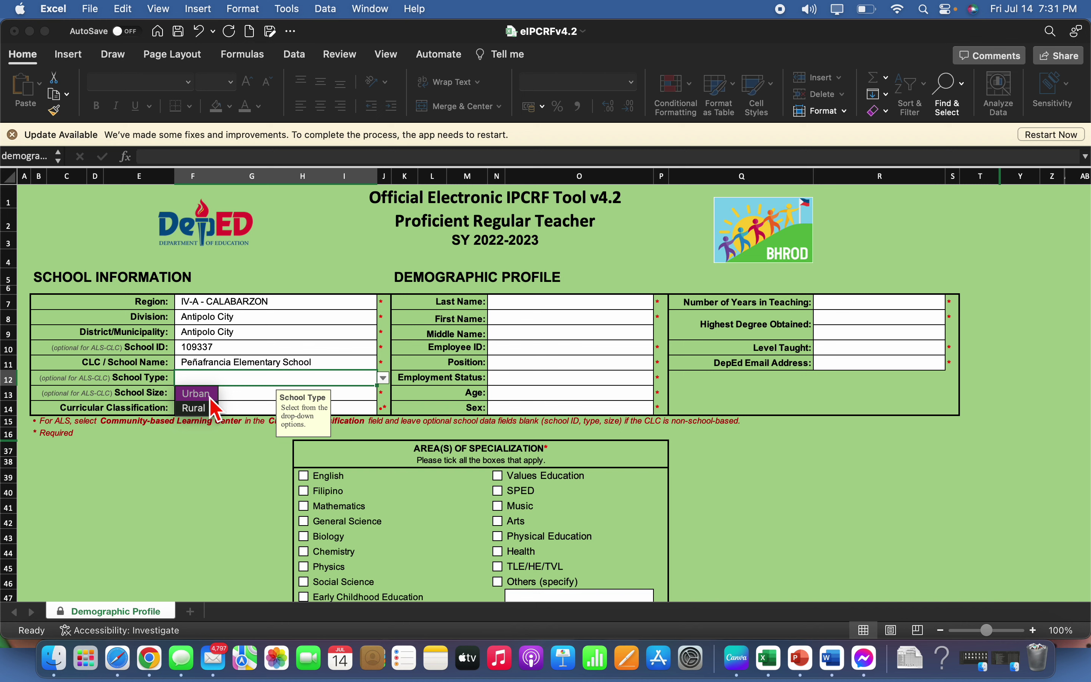
{"action": "left_click", "coordinate": [209, 397]}
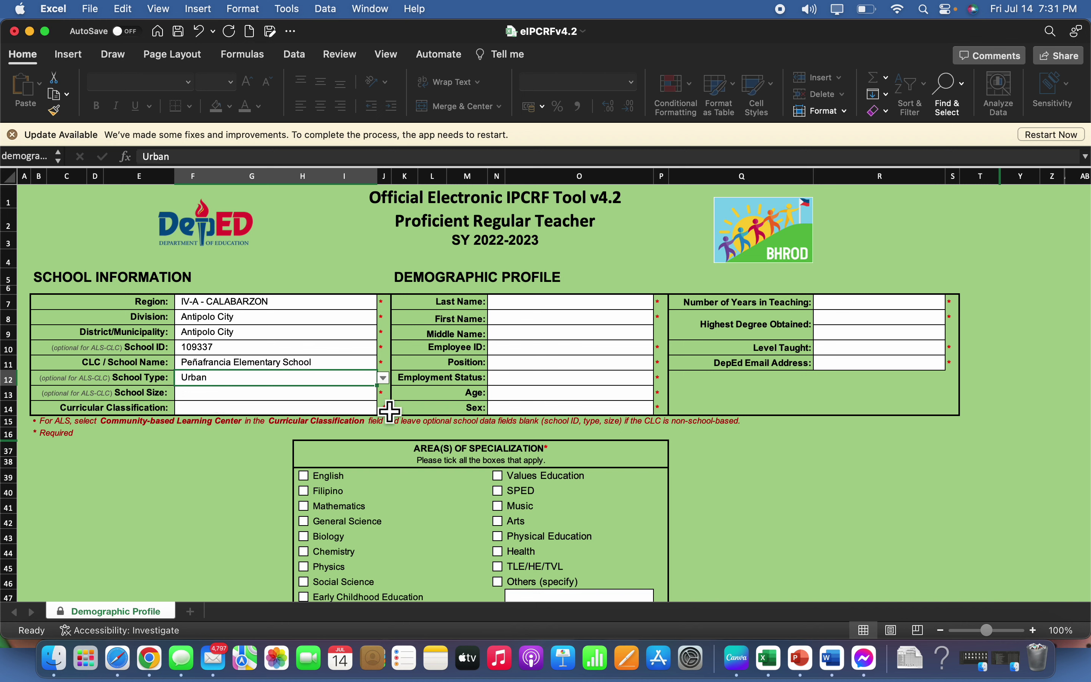
{"action": "left_click", "coordinate": [350, 395]}
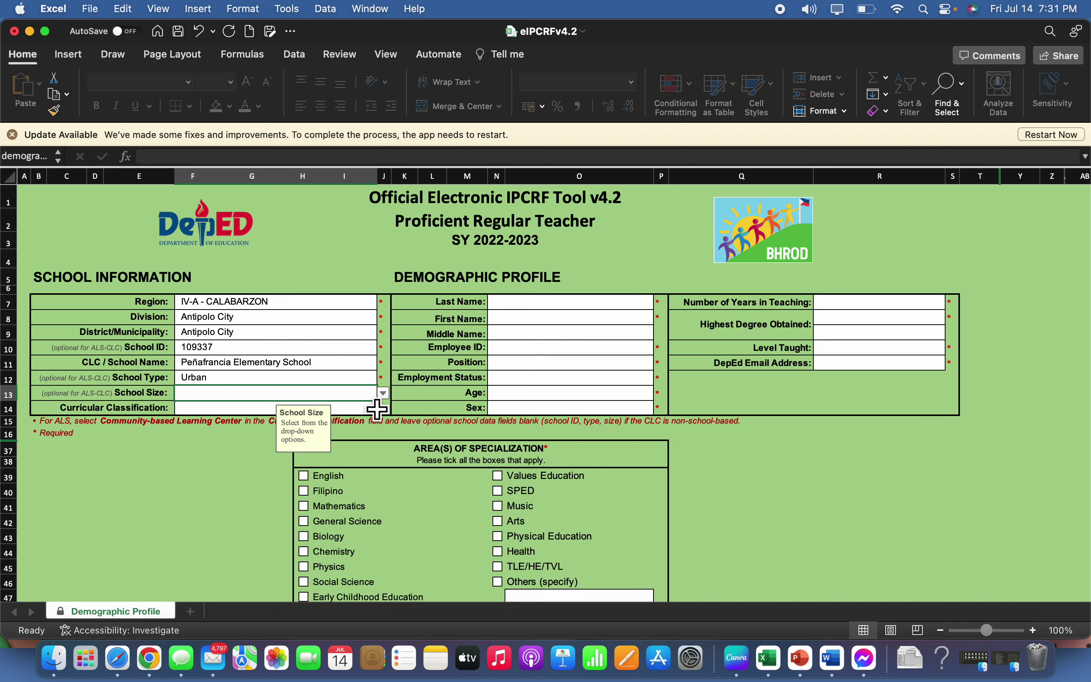
{"action": "left_click", "coordinate": [384, 393]}
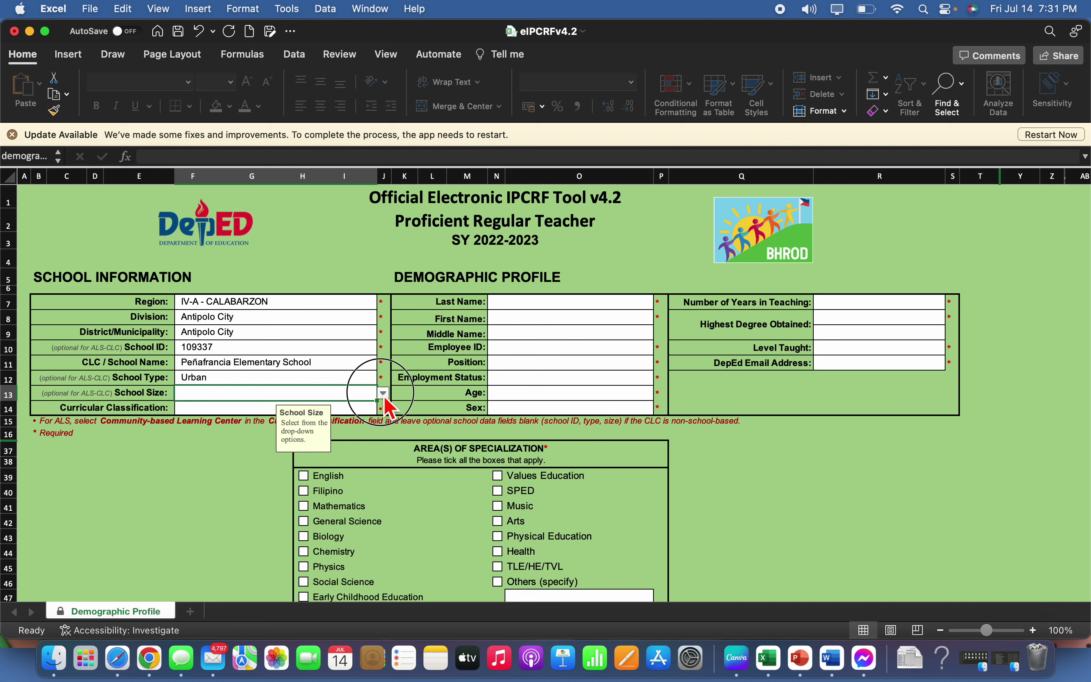
{"action": "left_click", "coordinate": [216, 456]}
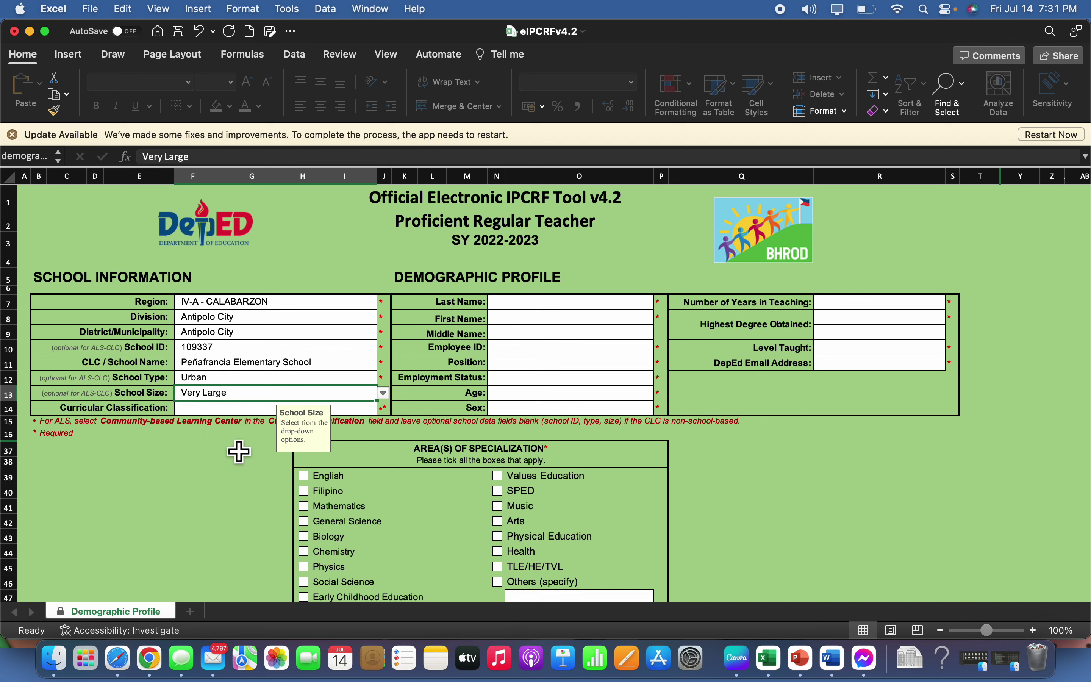
{"action": "key", "text": "Return"}
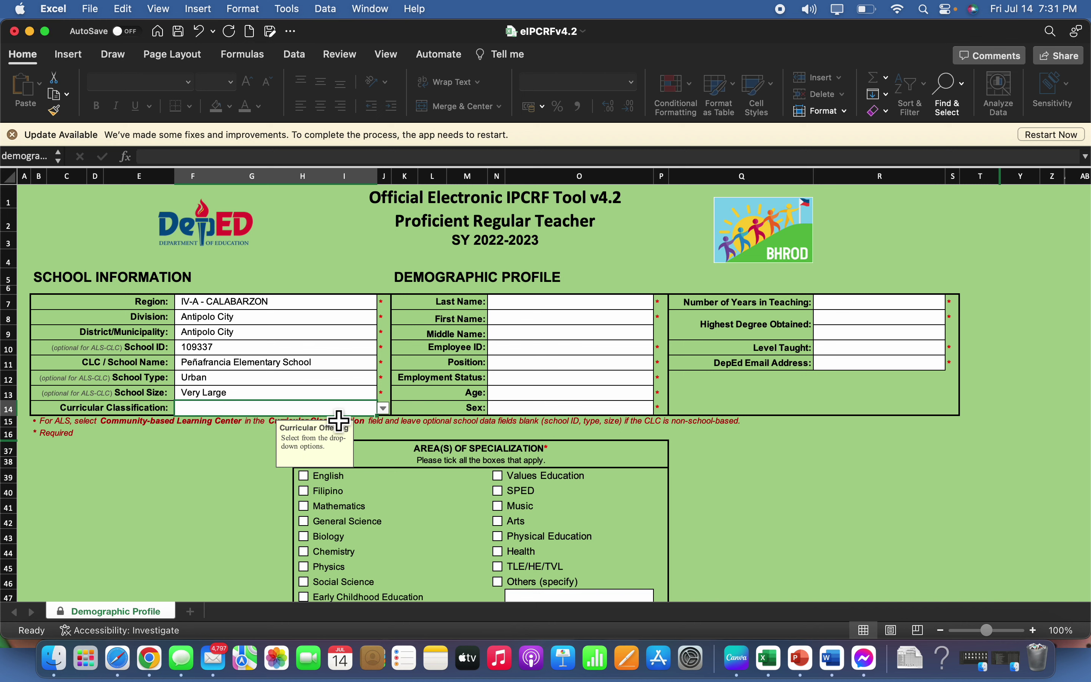
{"action": "left_click", "coordinate": [383, 407]}
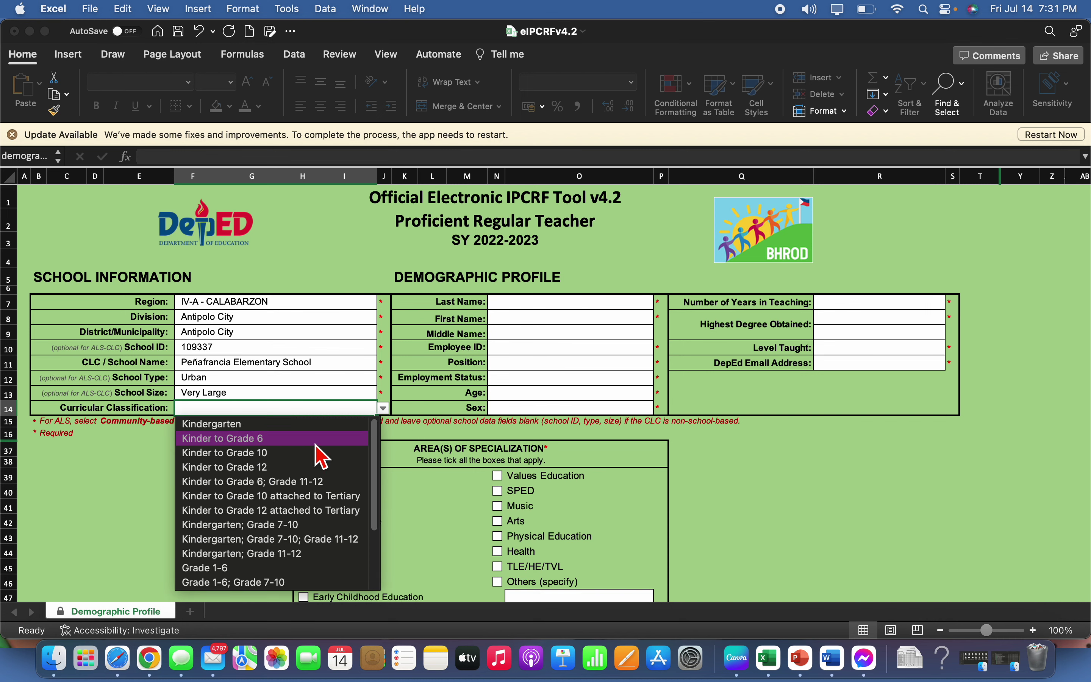
{"action": "left_click", "coordinate": [316, 440]}
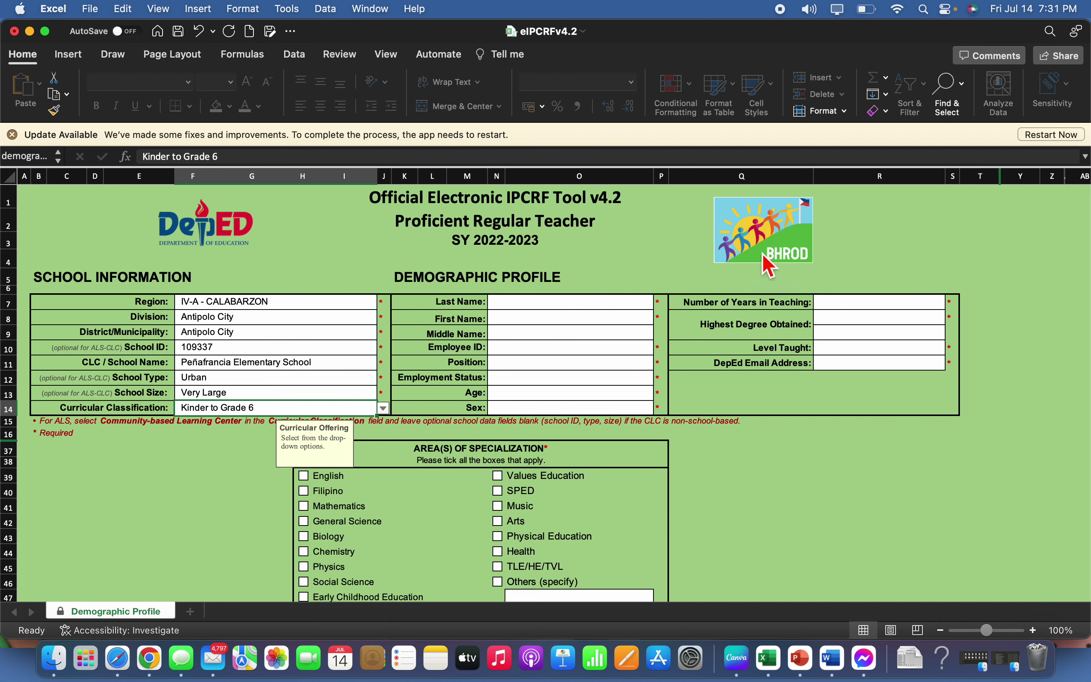
{"action": "left_click", "coordinate": [645, 305]}
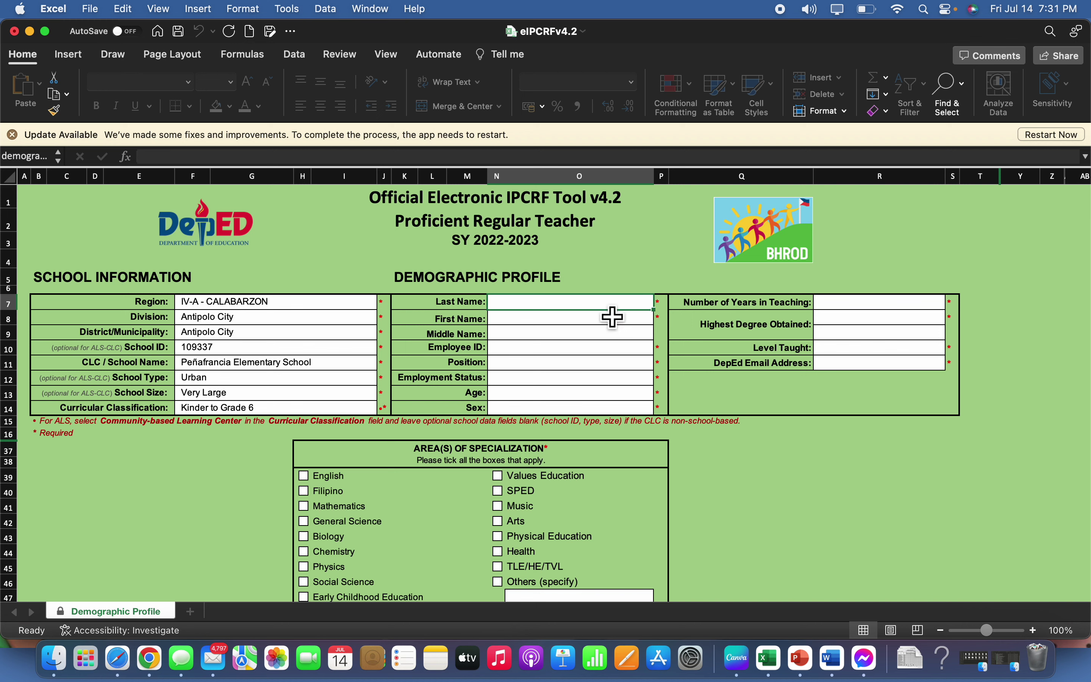
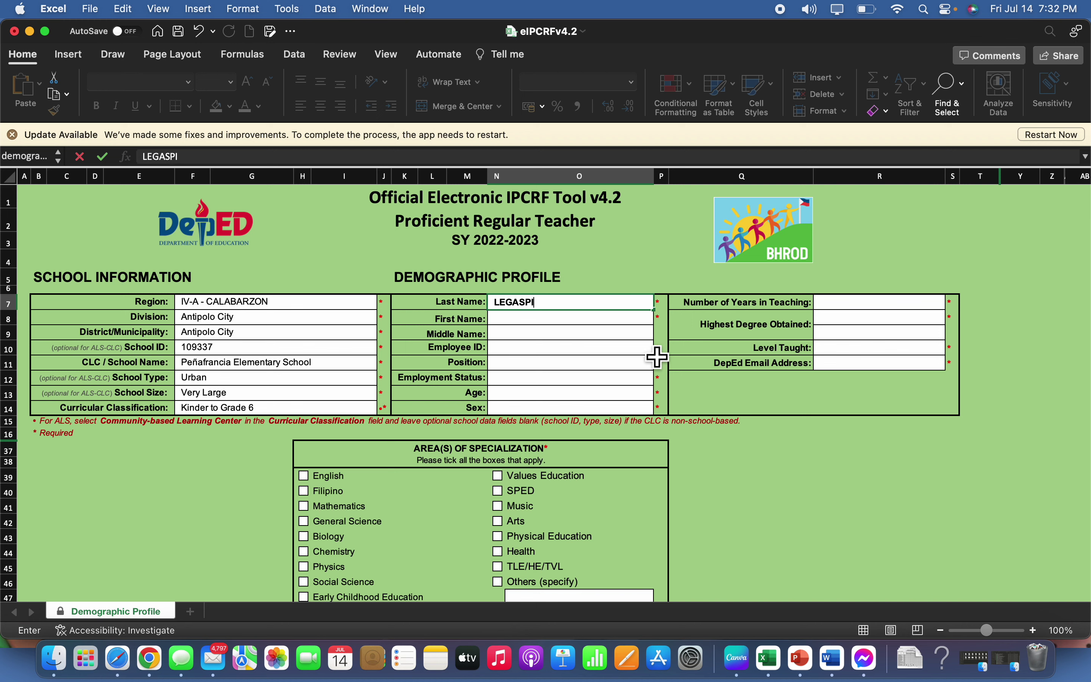
Enter the teacher's last, first and middle names in capitals, then the employee ID
{"action": "key", "text": "Return"}
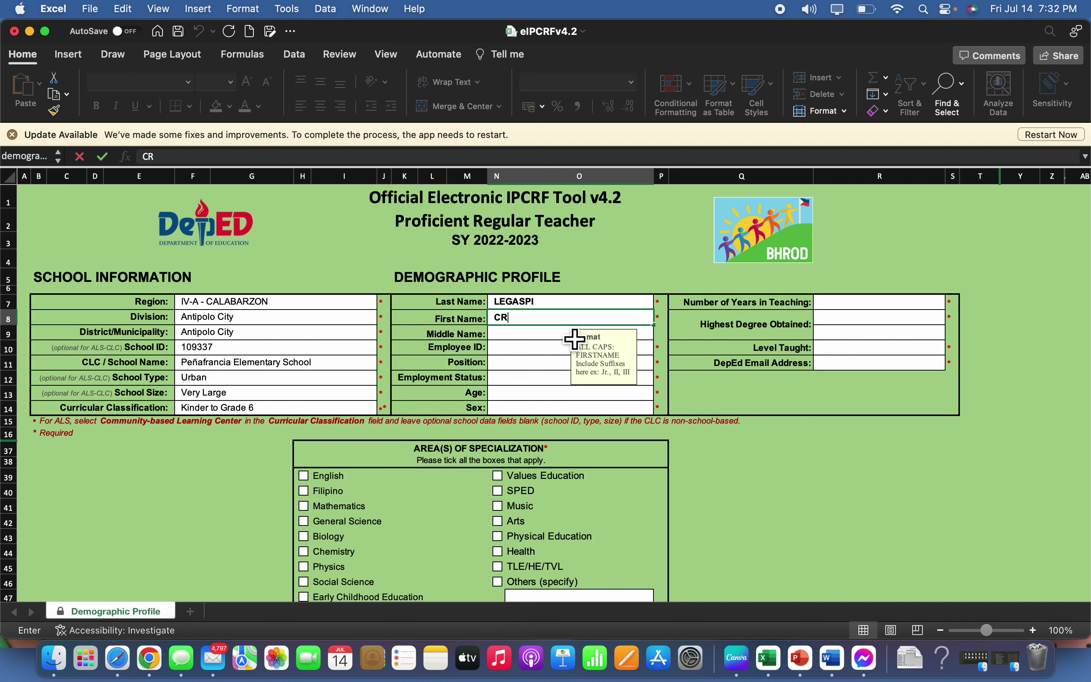
{"action": "key", "text": "BackSpace"}
{"action": "key", "text": "BackSpace"}
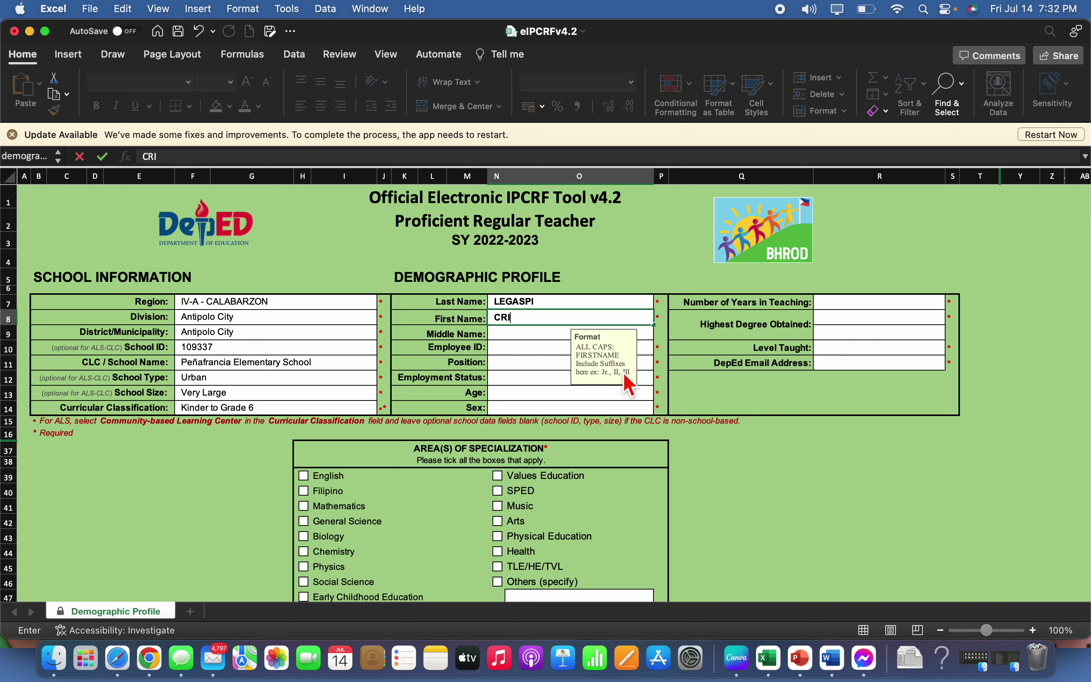
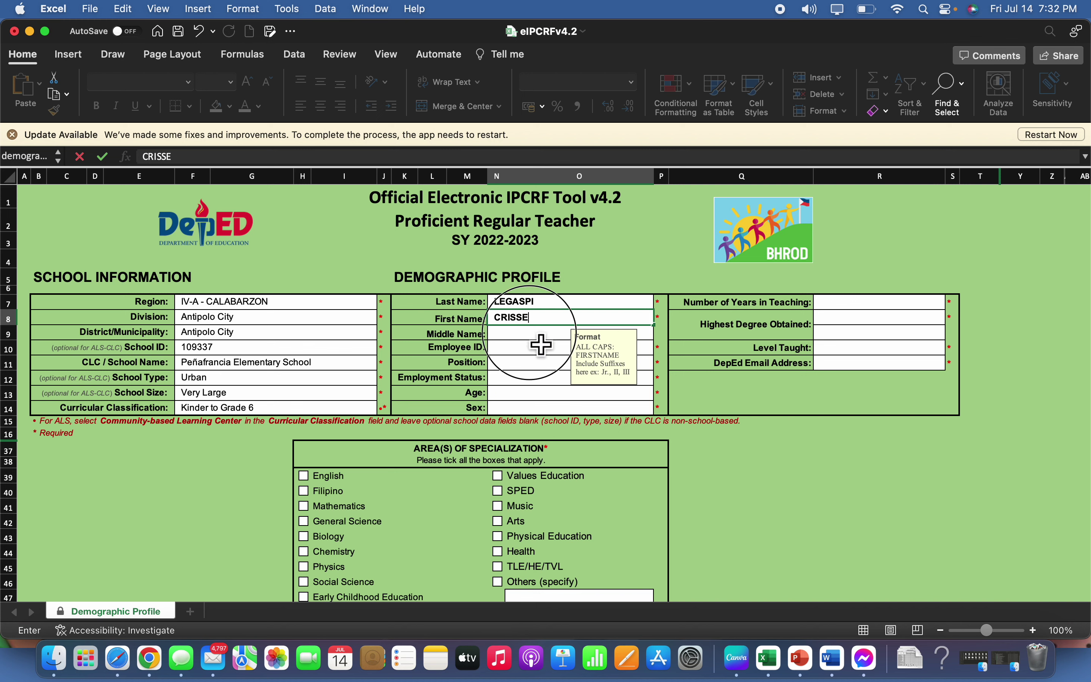
{"action": "key", "text": "Return"}
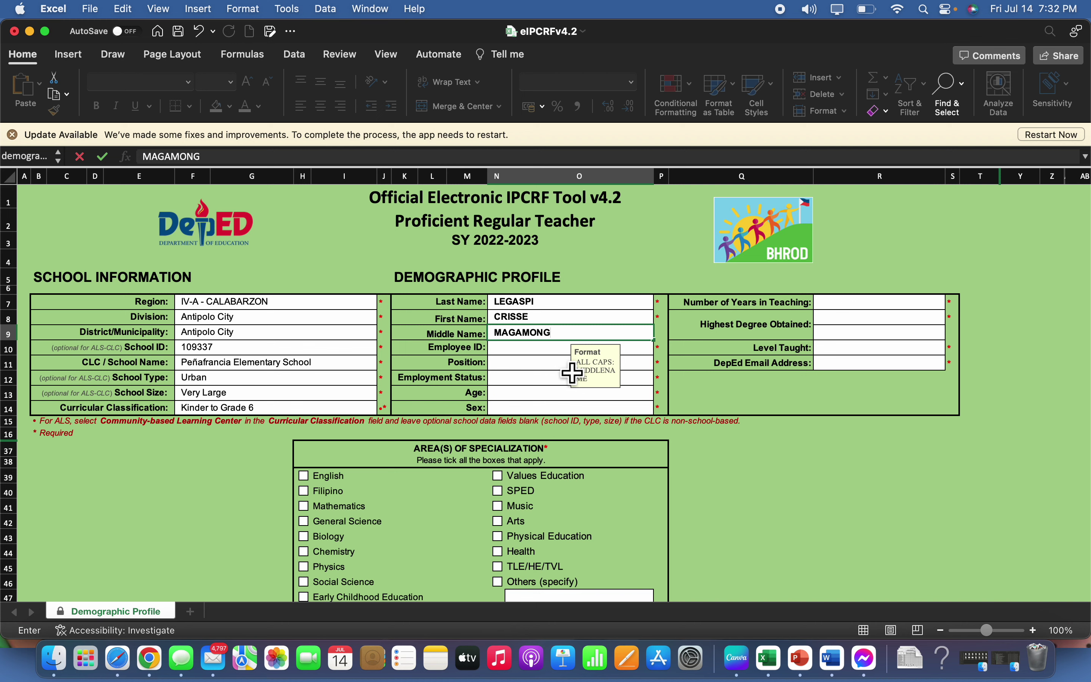
{"action": "left_click", "coordinate": [547, 361]}
{"action": "key", "text": "Return"}
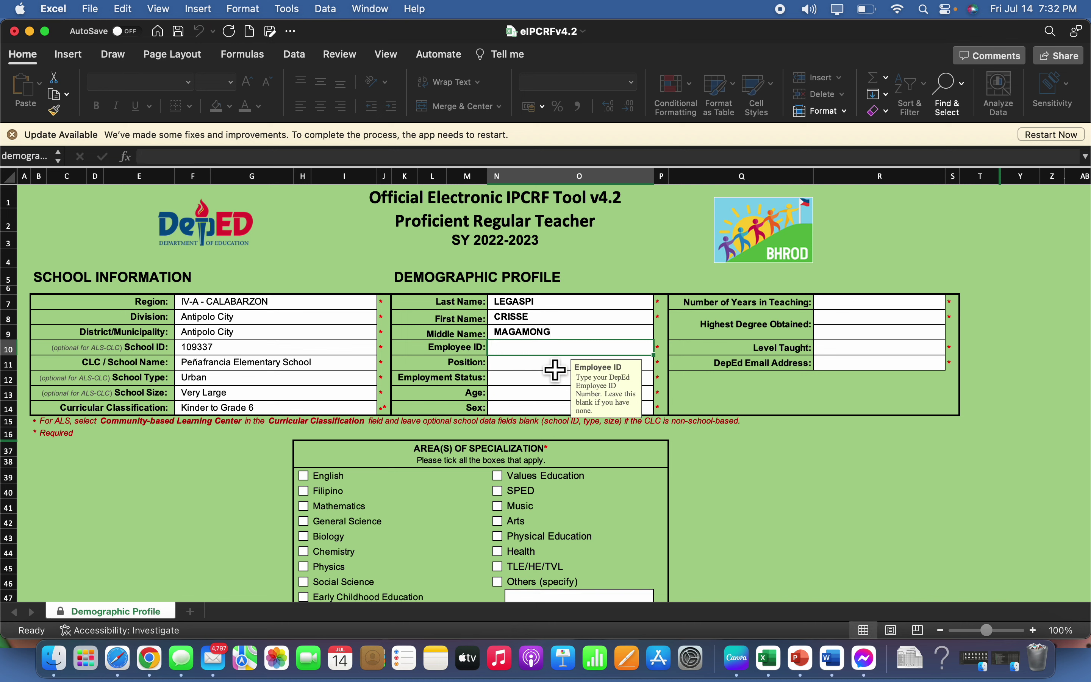
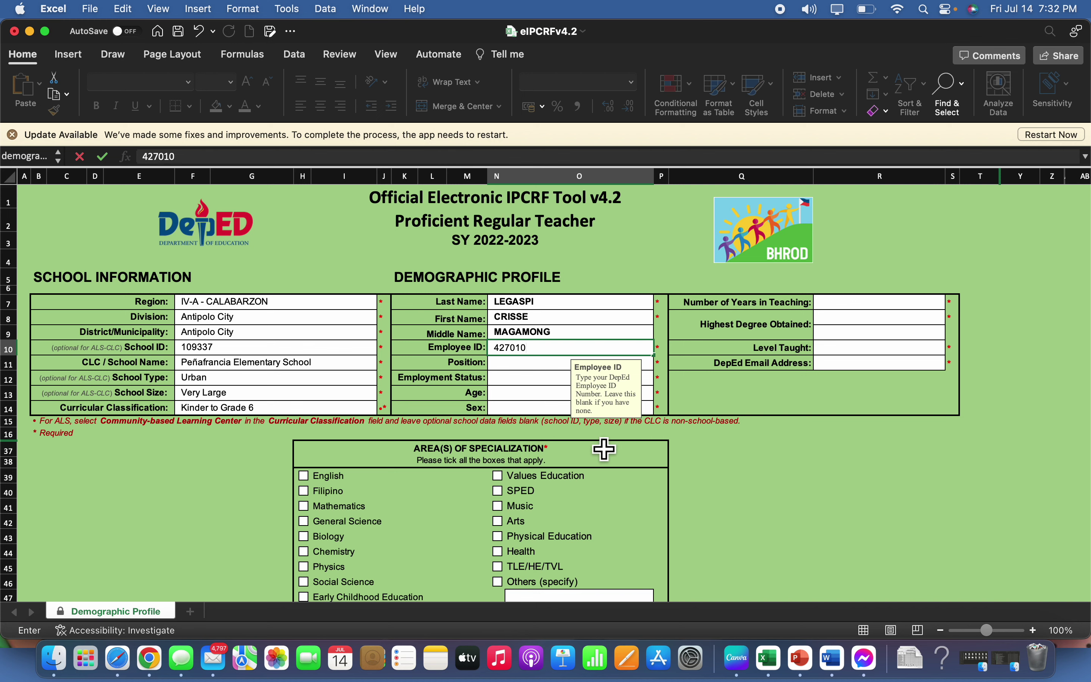
{"action": "key", "text": "Return"}
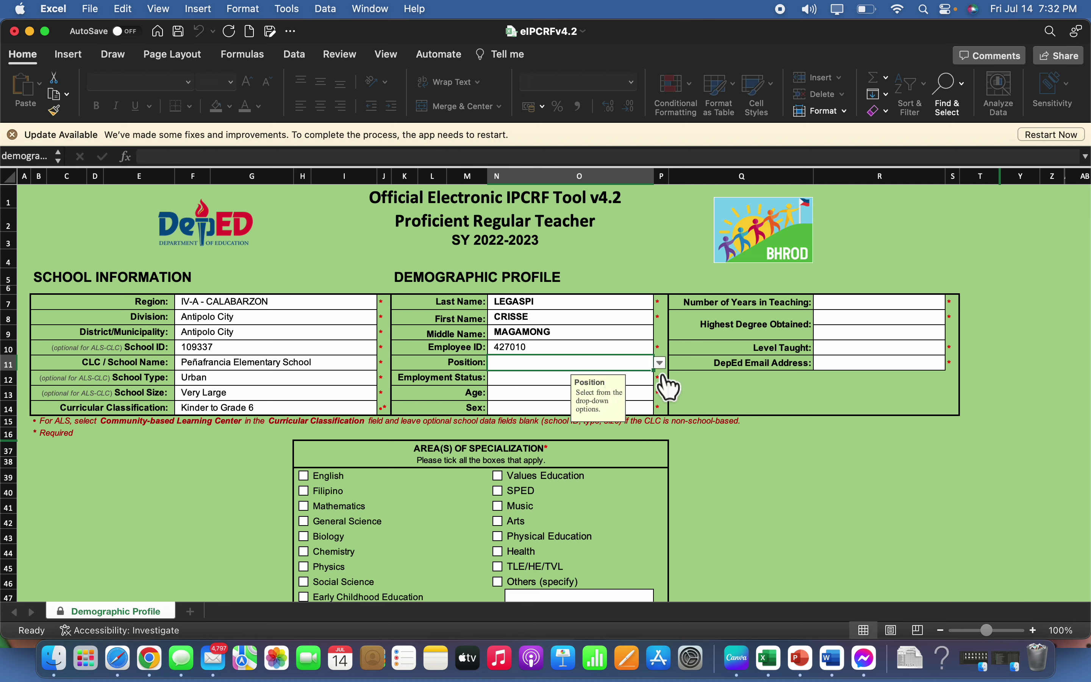
{"action": "left_click", "coordinate": [660, 364]}
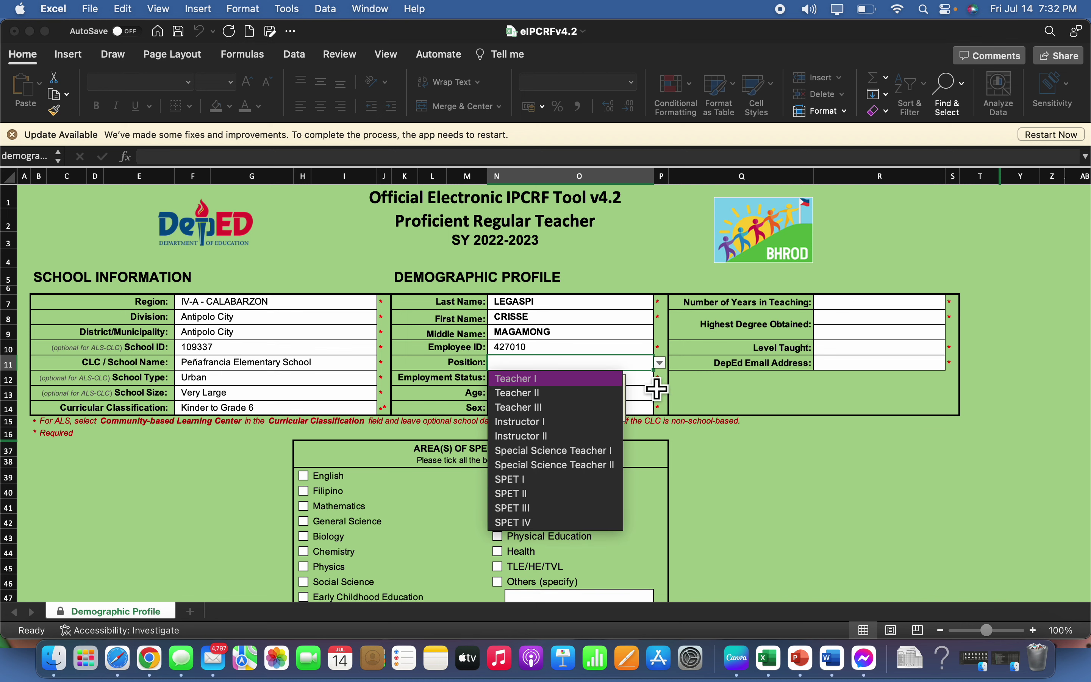
Set the position to Teacher III and employment status to Regular Permanent
{"action": "left_click", "coordinate": [613, 407]}
{"action": "left_click", "coordinate": [548, 377]}
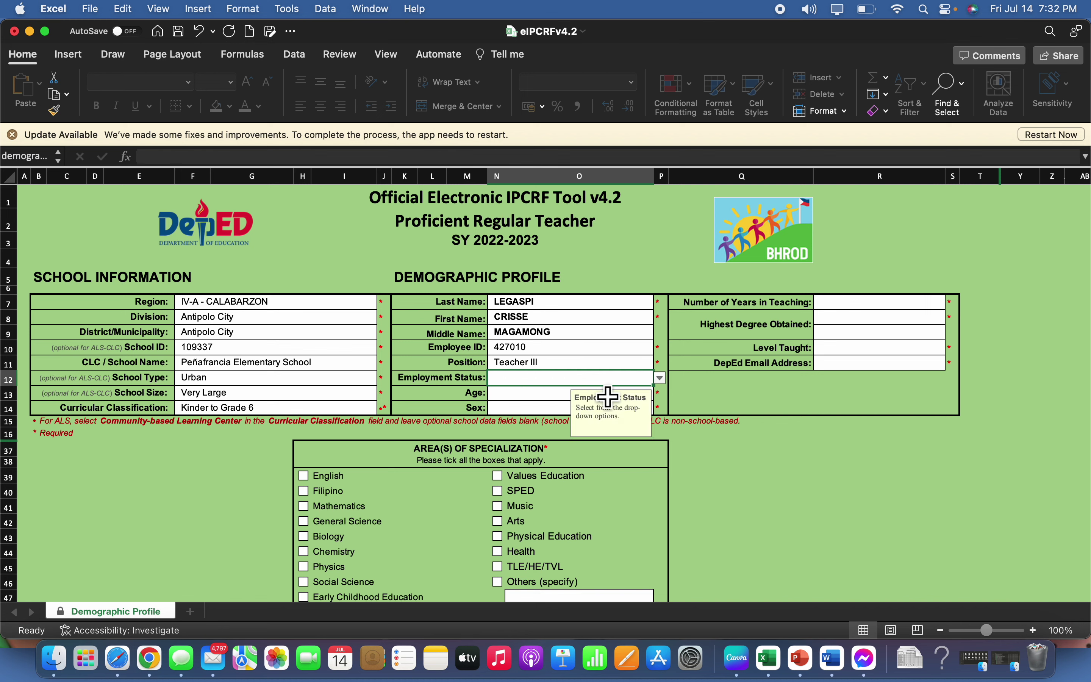
{"action": "left_click", "coordinate": [661, 379]}
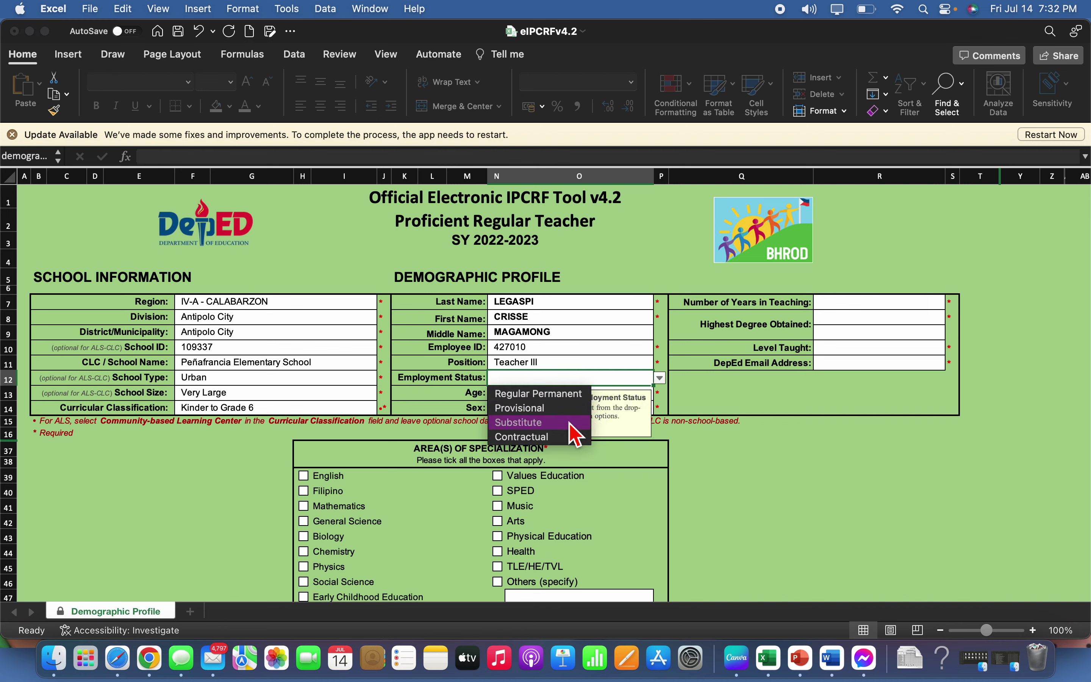
{"action": "left_click", "coordinate": [570, 395]}
{"action": "key", "text": "Return"}
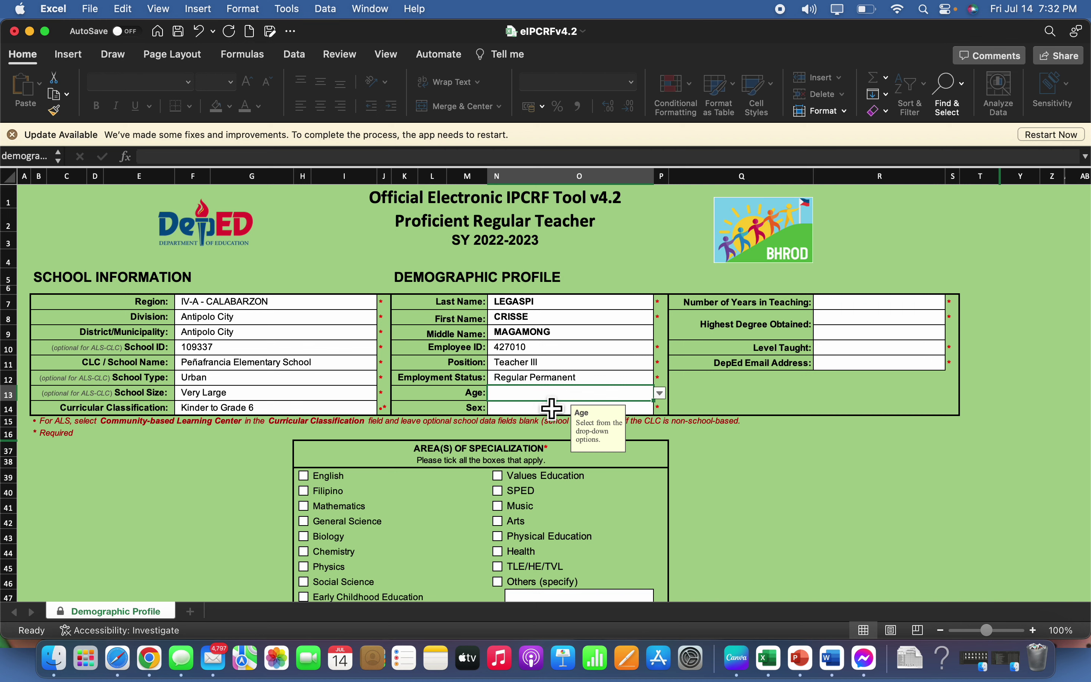
Choose age range 31-35 and sex Female from their drop-down lists
{"action": "type", "text": "35"}
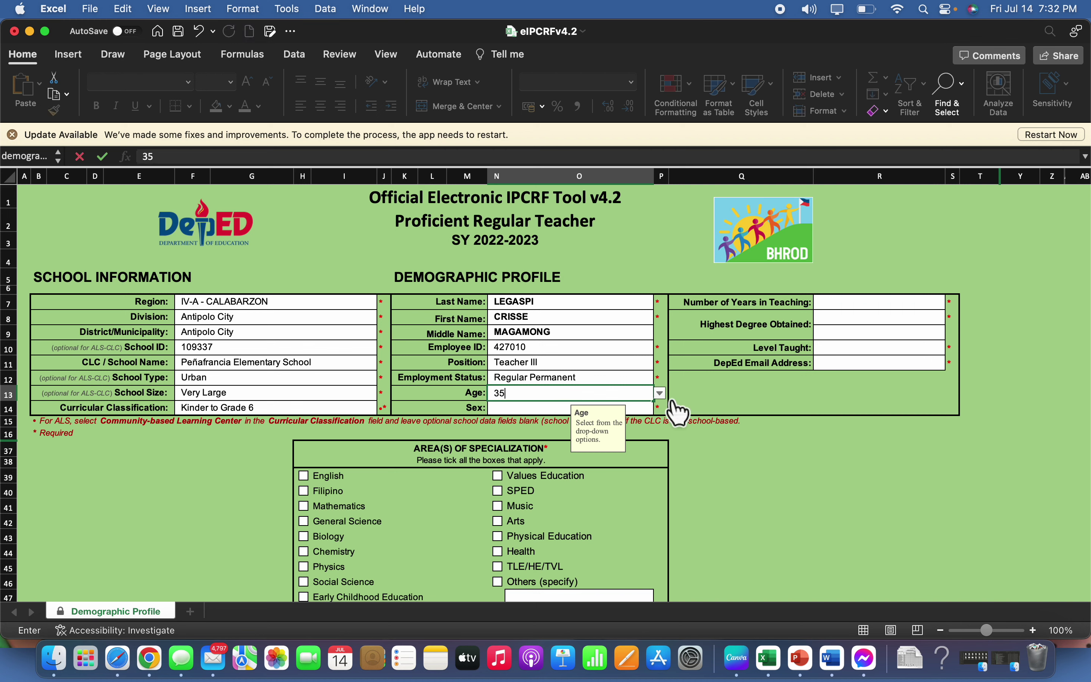
{"action": "key", "text": "BackSpace"}
{"action": "left_click", "coordinate": [659, 393]}
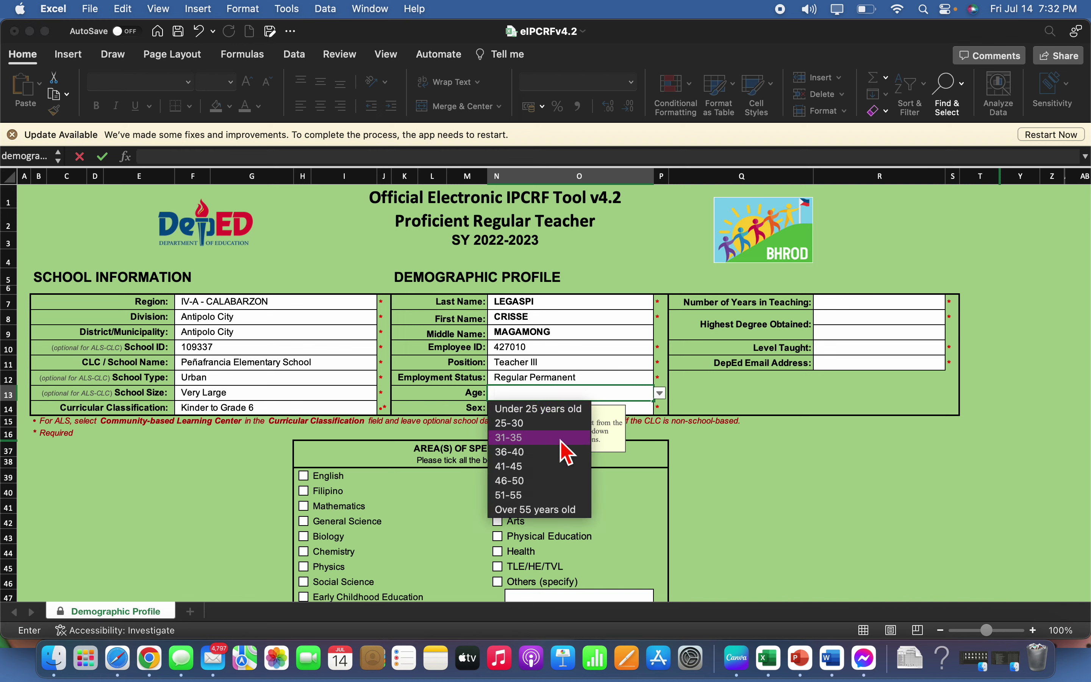
{"action": "left_click", "coordinate": [566, 451]}
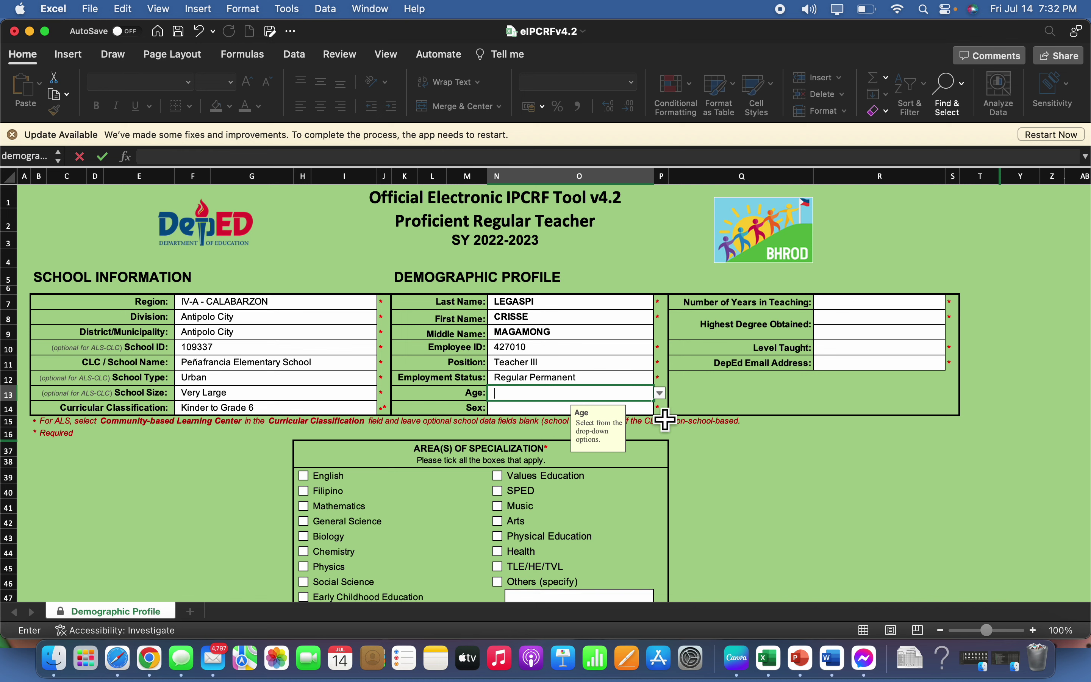
{"action": "left_click", "coordinate": [661, 397]}
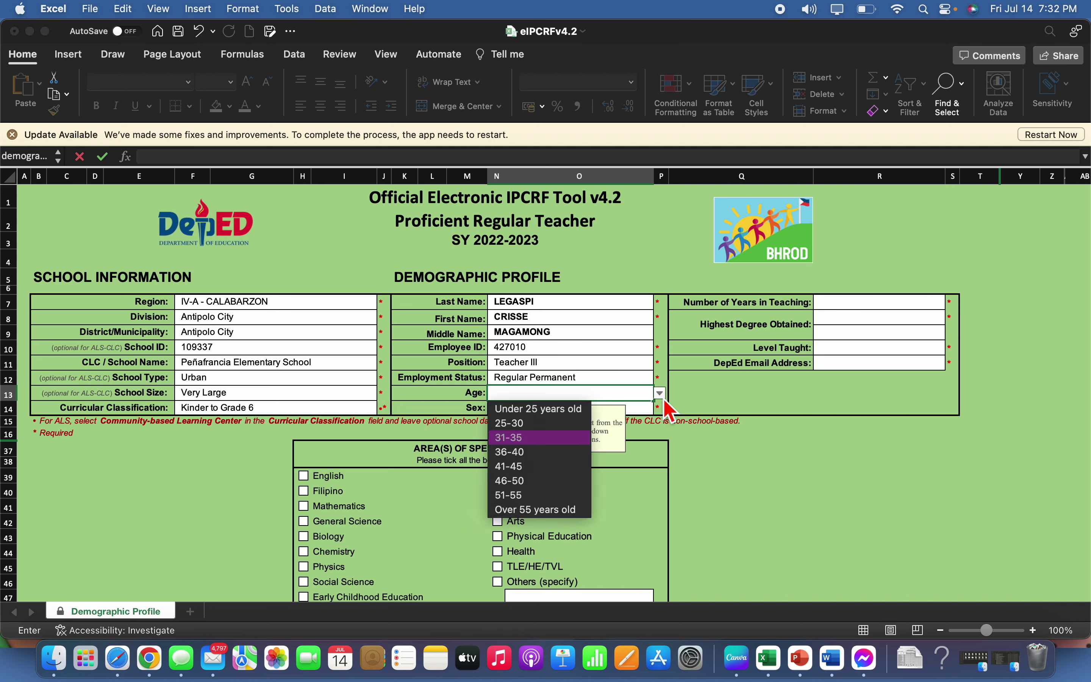
{"action": "left_click", "coordinate": [526, 455]}
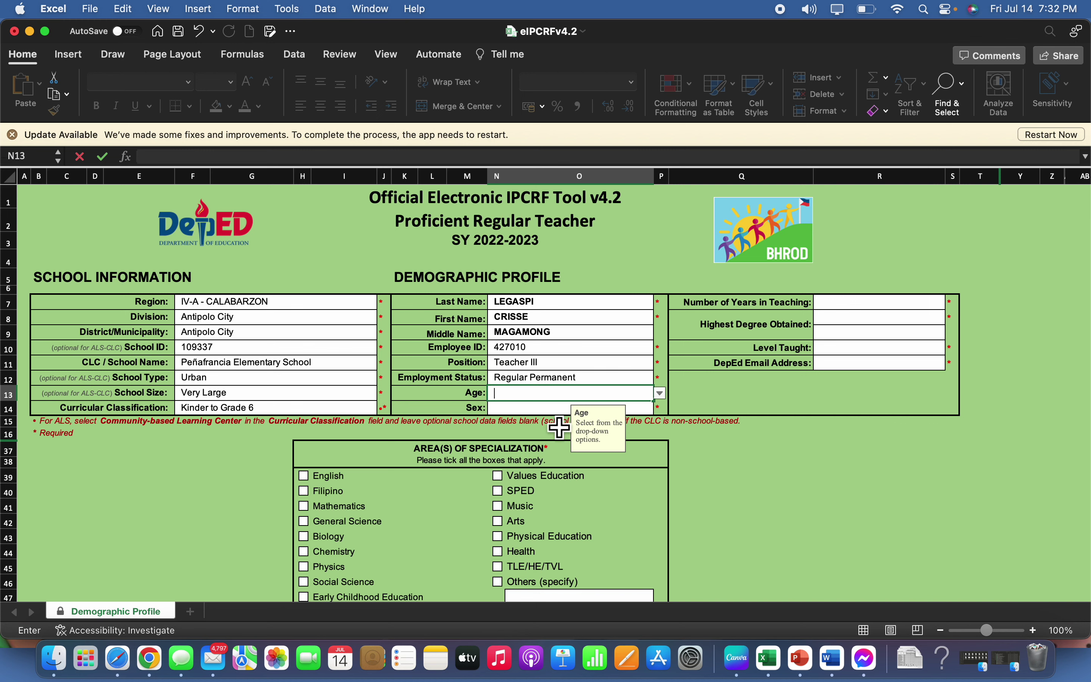
{"action": "left_click", "coordinate": [581, 408]}
{"action": "left_click", "coordinate": [593, 394]}
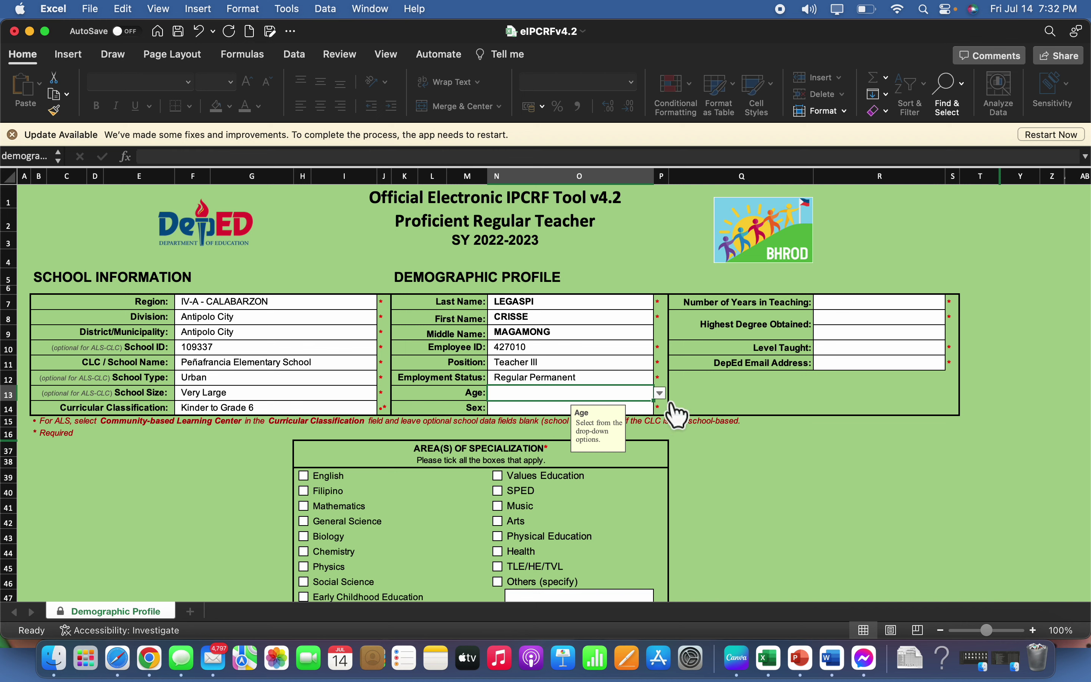
{"action": "left_click", "coordinate": [659, 393]}
{"action": "left_click", "coordinate": [537, 437]}
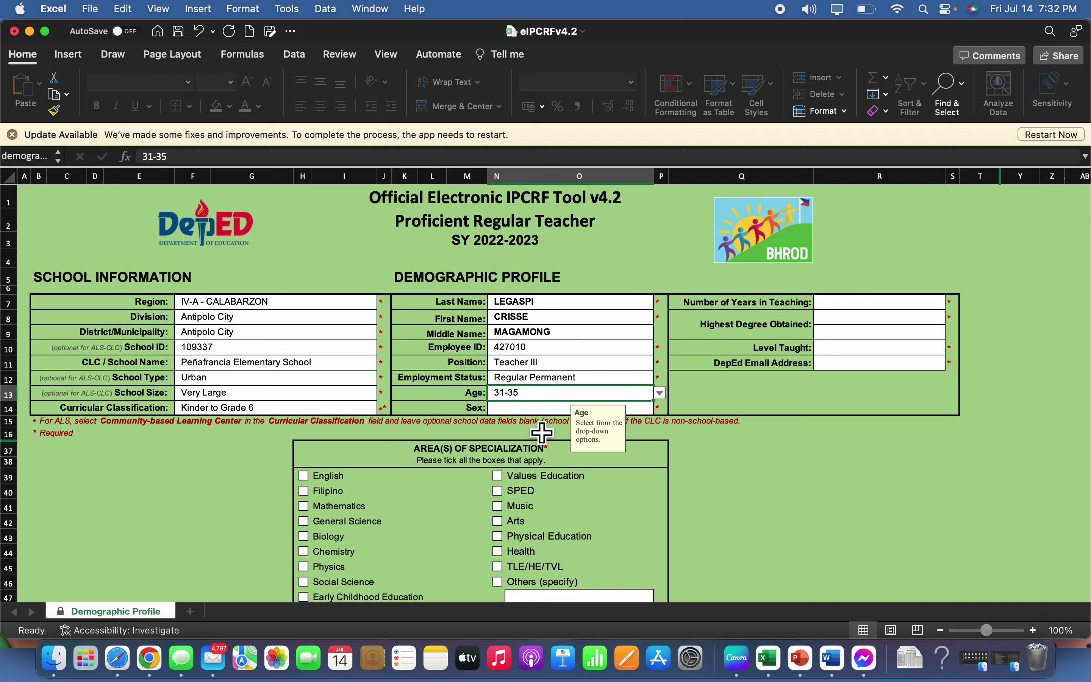
{"action": "key", "text": "Return"}
{"action": "left_click", "coordinate": [659, 408]}
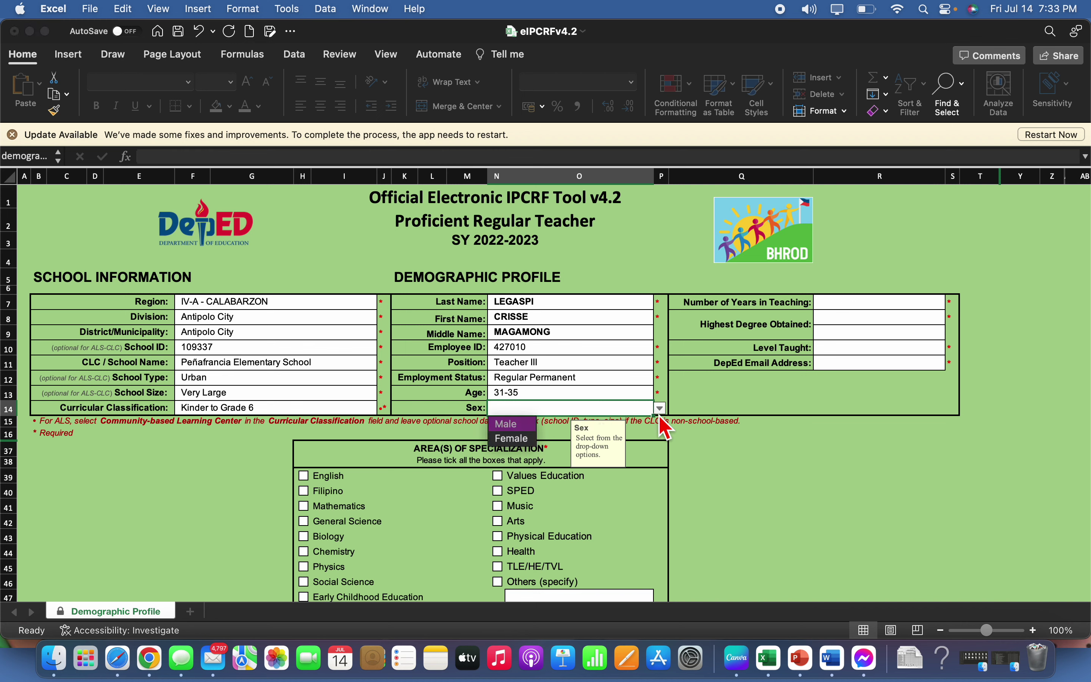
{"action": "left_click", "coordinate": [519, 438]}
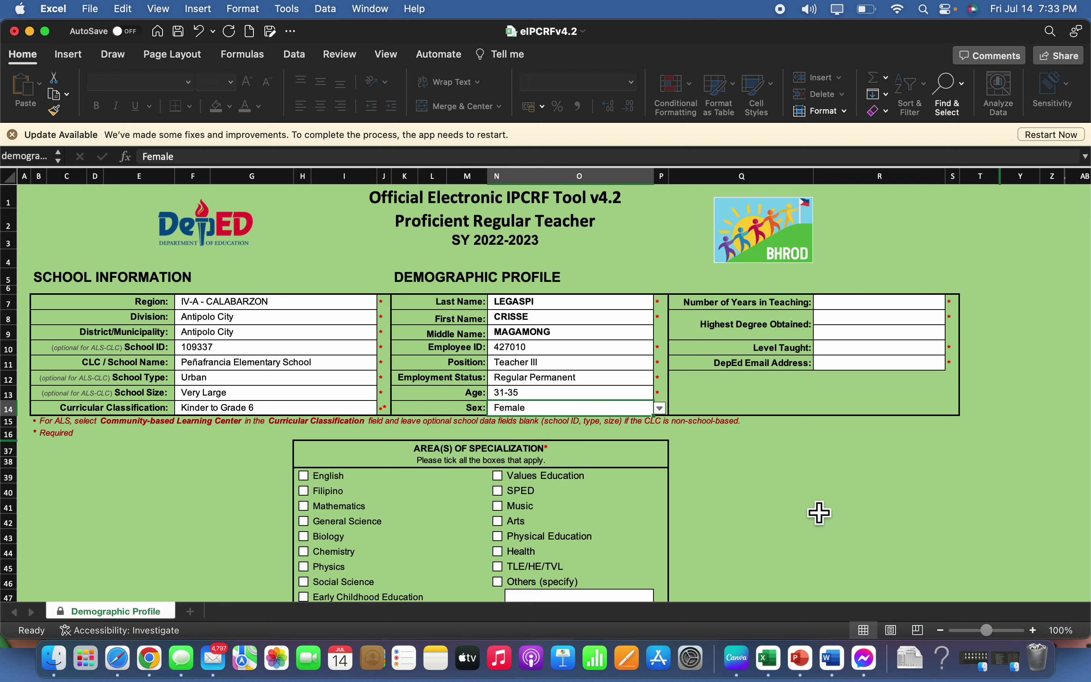
Set years in teaching to More than 10 years and highest degree to Master's Degree
{"action": "left_click", "coordinate": [865, 309]}
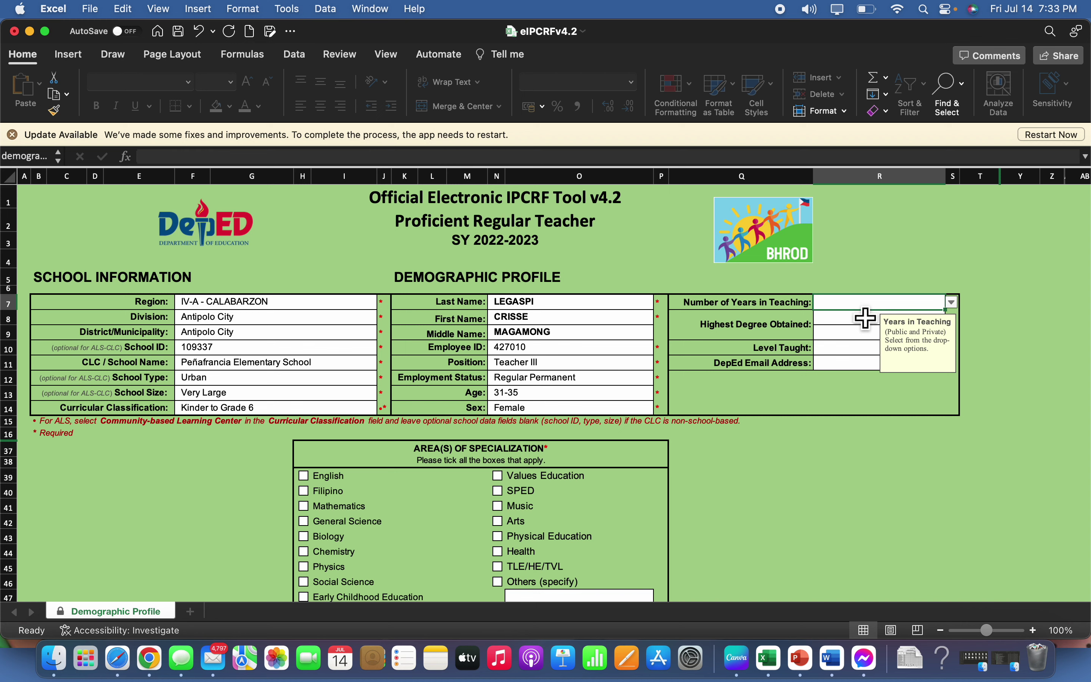
{"action": "left_click", "coordinate": [951, 303]}
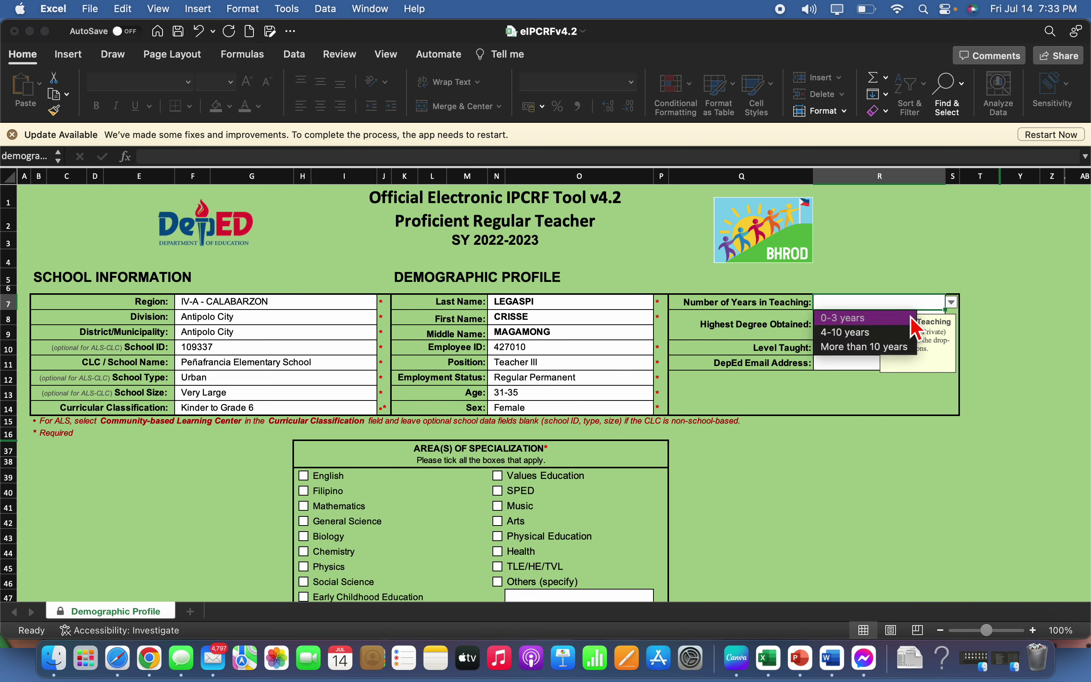
{"action": "left_click", "coordinate": [886, 346]}
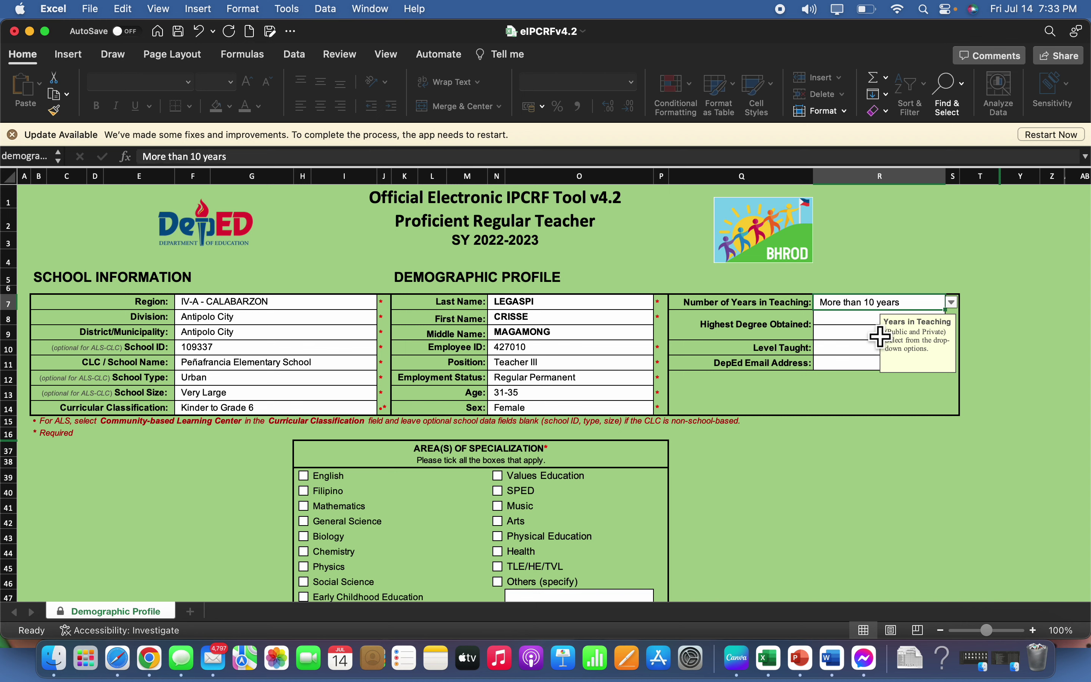
{"action": "left_click", "coordinate": [879, 334]}
{"action": "left_click", "coordinate": [952, 318]}
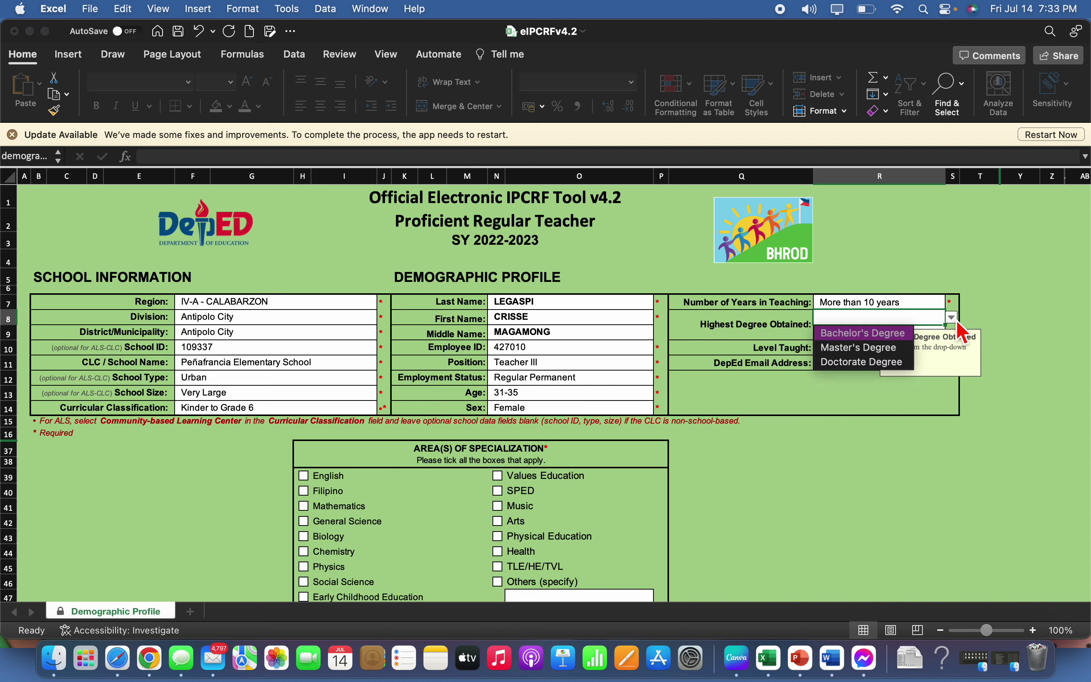
{"action": "left_click", "coordinate": [854, 347]}
{"action": "key", "text": "Return"}
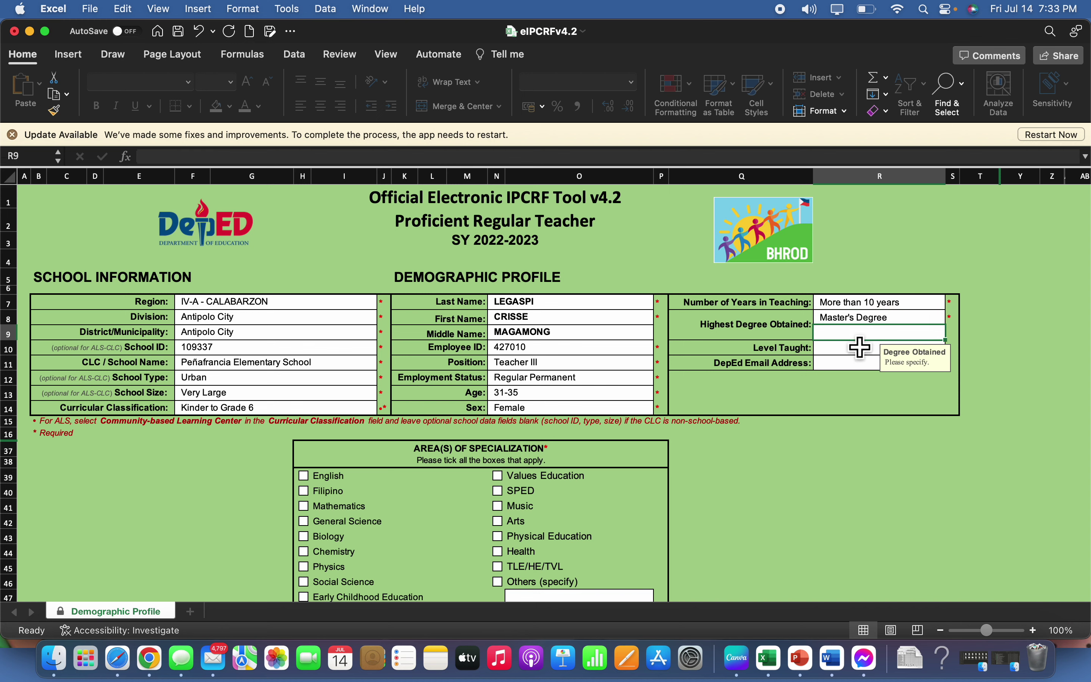
{"action": "left_click", "coordinate": [888, 323]}
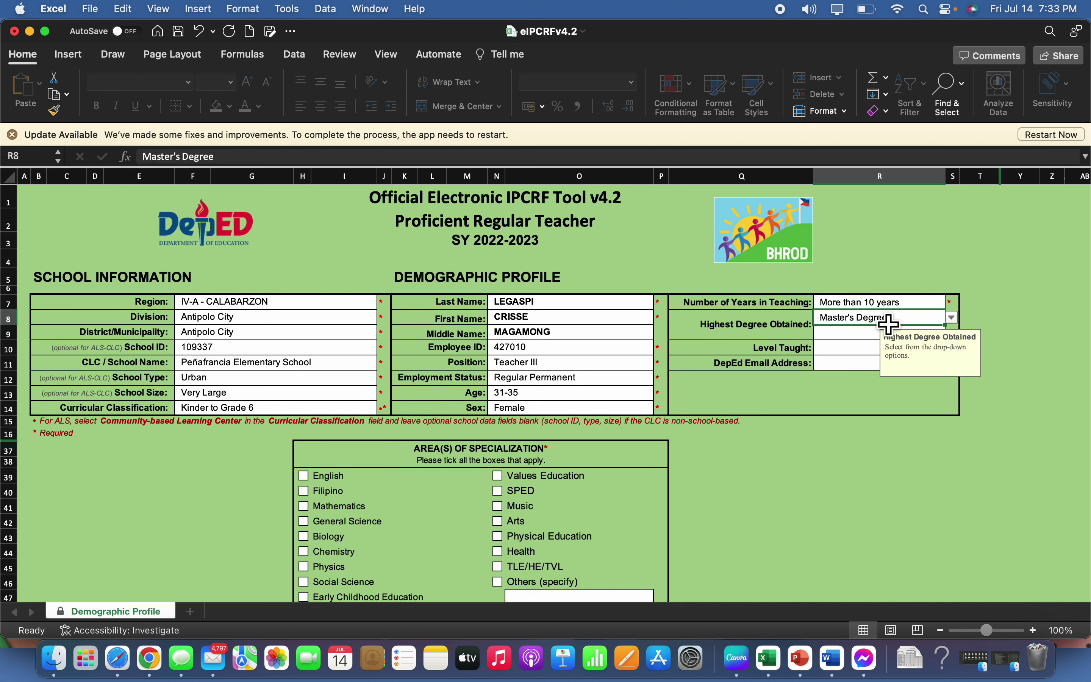
{"action": "key", "text": "Return"}
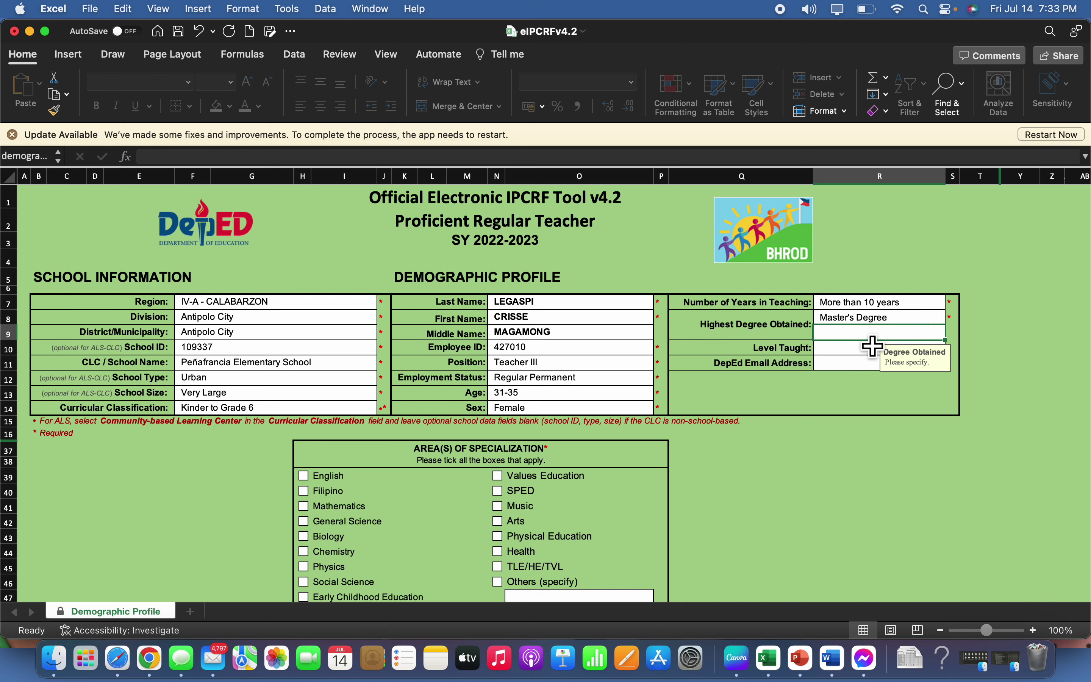
Specify the degree as Master of Arts in Teaching, choose Elementary level, and enter the DepEd e-mail
{"action": "type", "text": "M"}
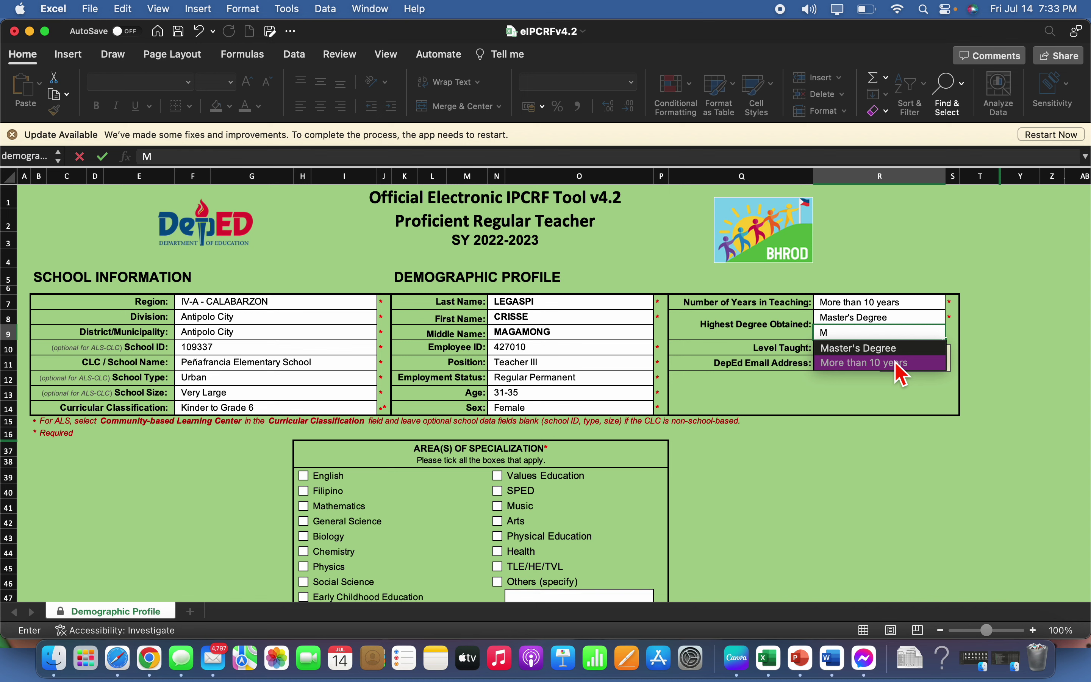
{"action": "type", "text": "AS"}
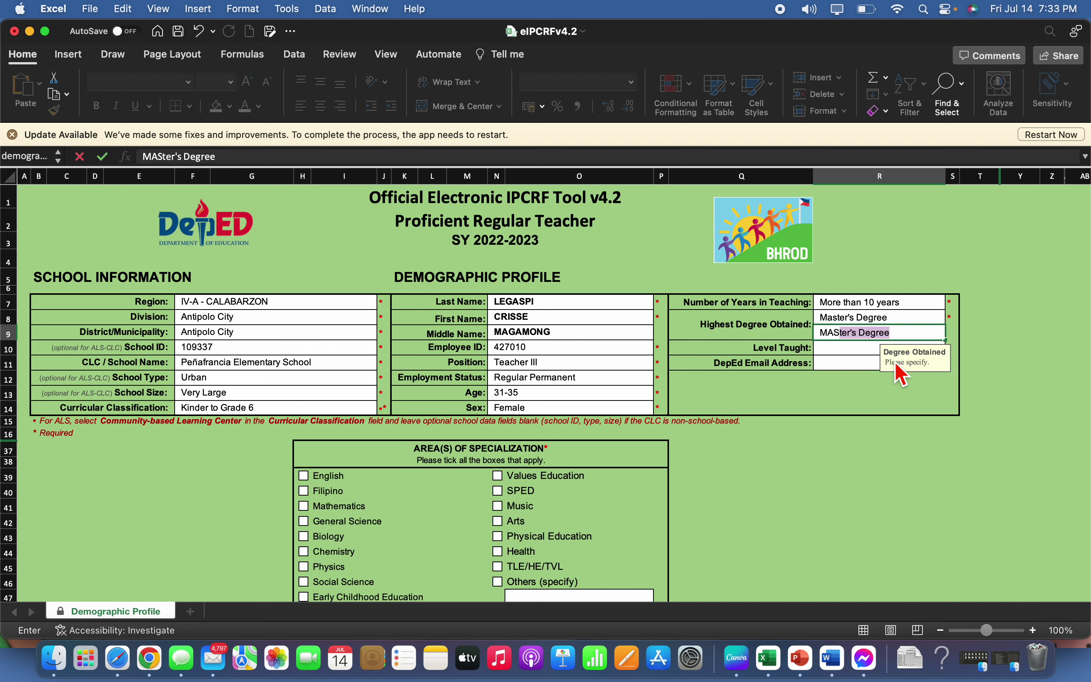
{"action": "key", "text": "BackSpace"}
{"action": "key", "text": "BackSpace"}
{"action": "key", "text": "BackSpace"}
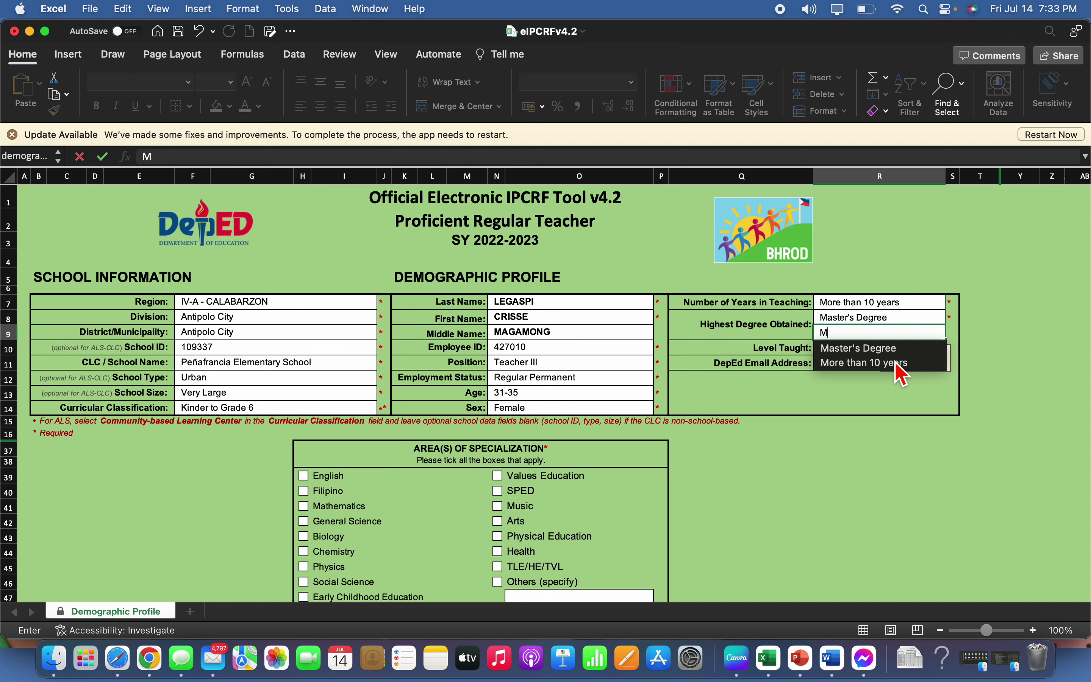
{"action": "type", "text": "a"}
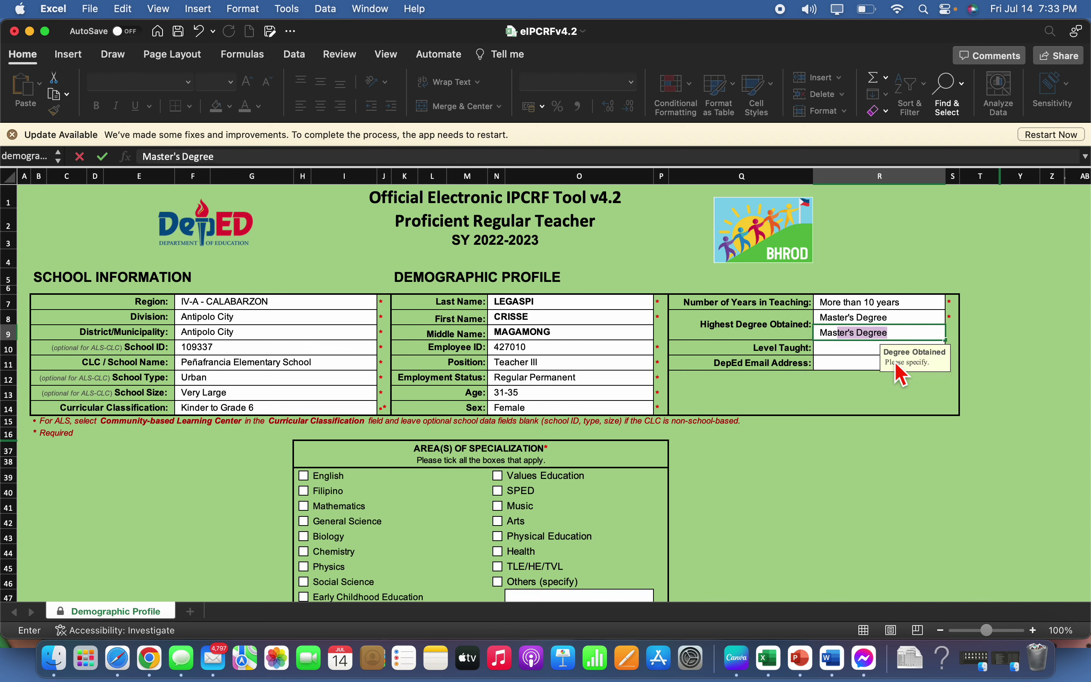
{"action": "type", "text": "ster of Arts in Teaching"}
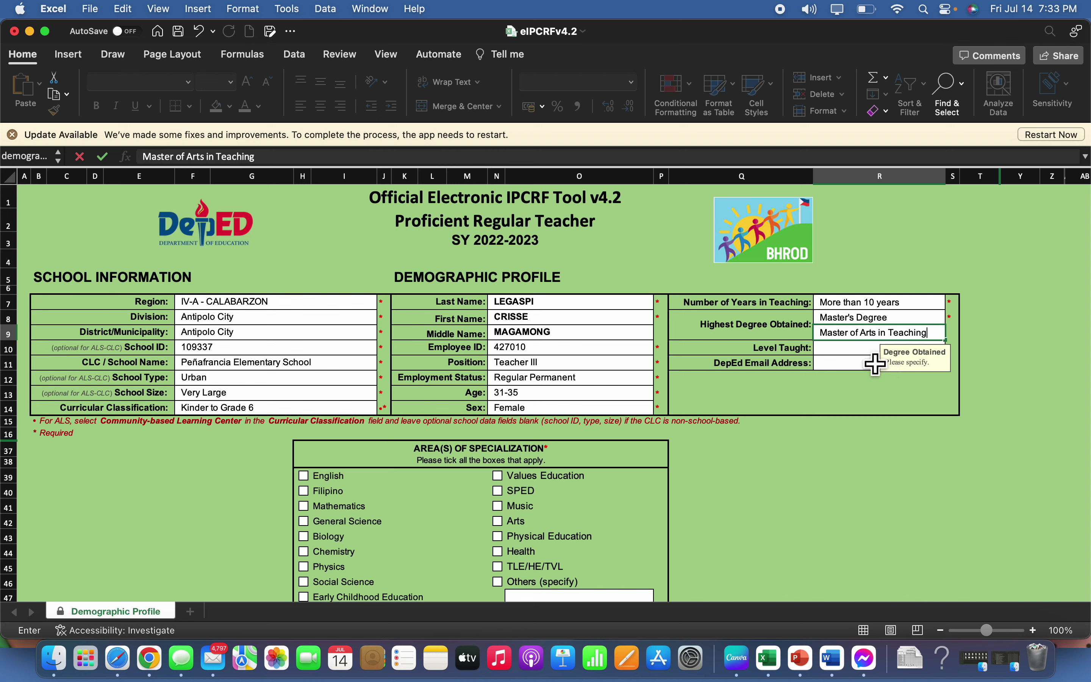
{"action": "key", "text": "Return"}
{"action": "left_click", "coordinate": [951, 348]}
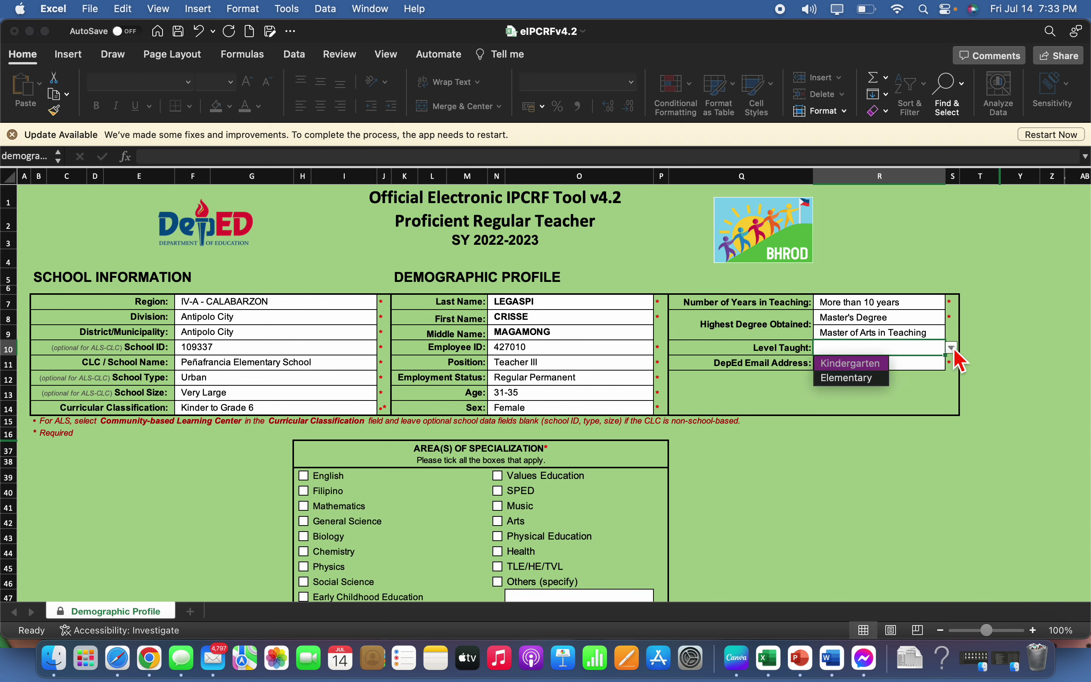
{"action": "left_click", "coordinate": [880, 383]}
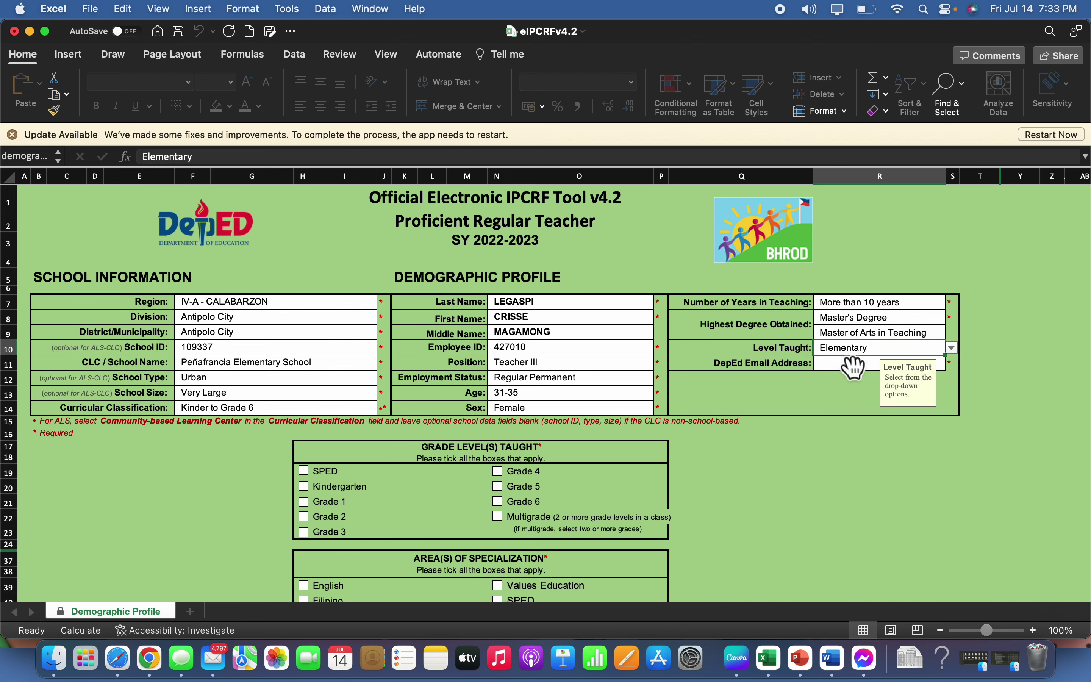
{"action": "left_click", "coordinate": [847, 378]}
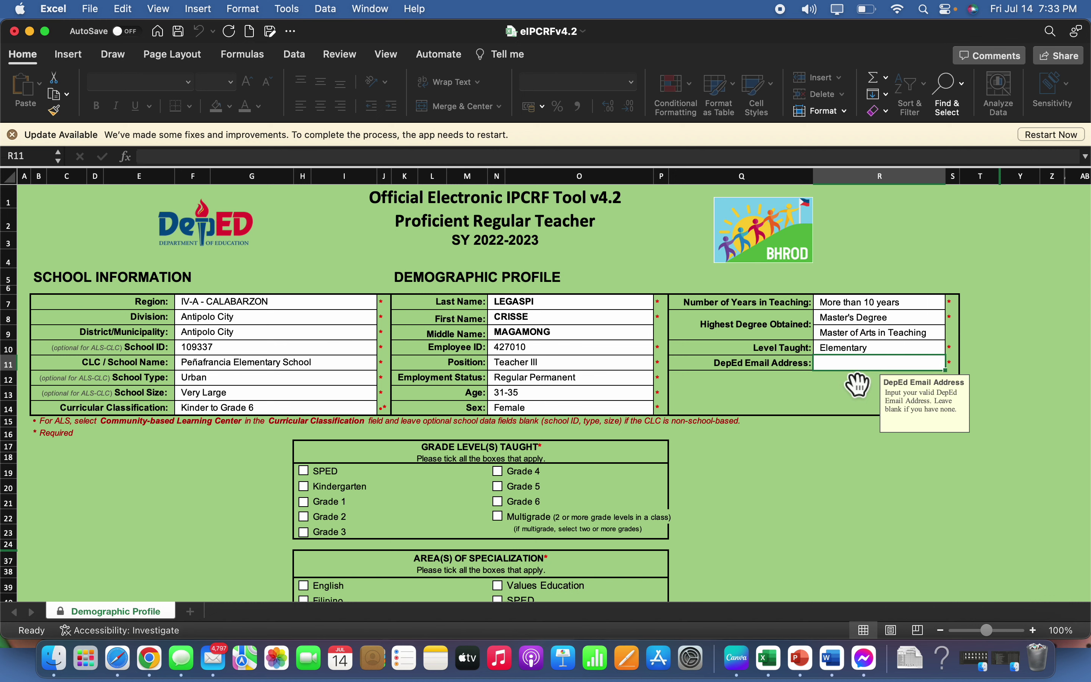
{"action": "type", "text": "c"}
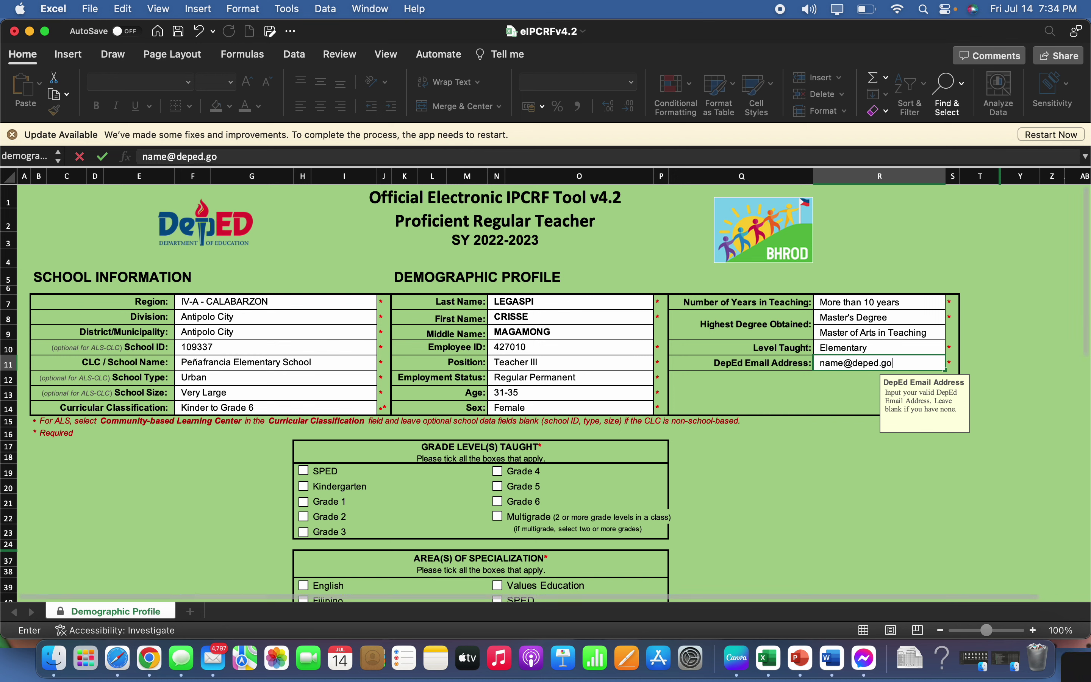
{"action": "type", "text": "v.ph"}
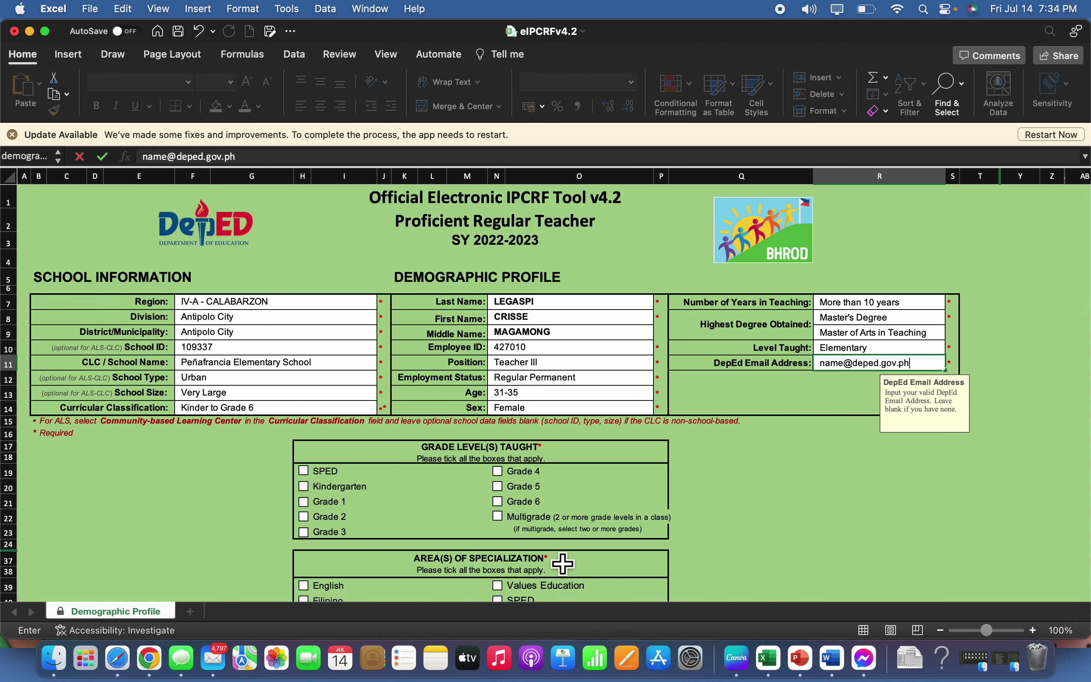
Tick Grade 3 as grade level taught and English as area of specialization
{"action": "scroll", "coordinate": [563, 564], "scroll_direction": "down", "scroll_amount": 6}
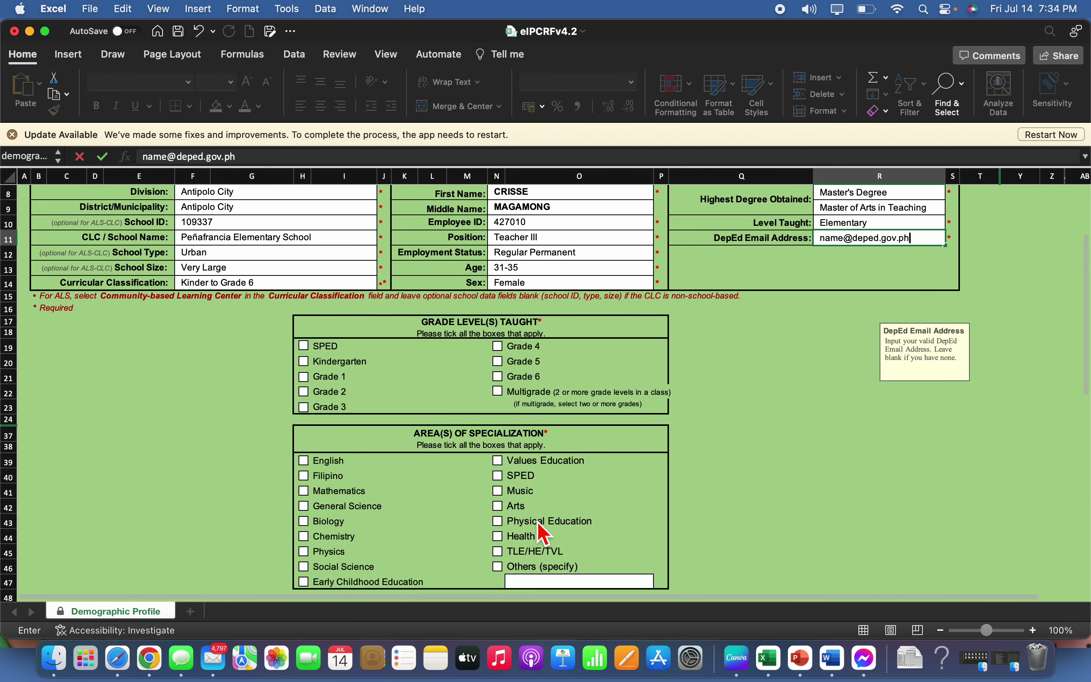
{"action": "scroll", "coordinate": [541, 532], "scroll_direction": "down", "scroll_amount": 4}
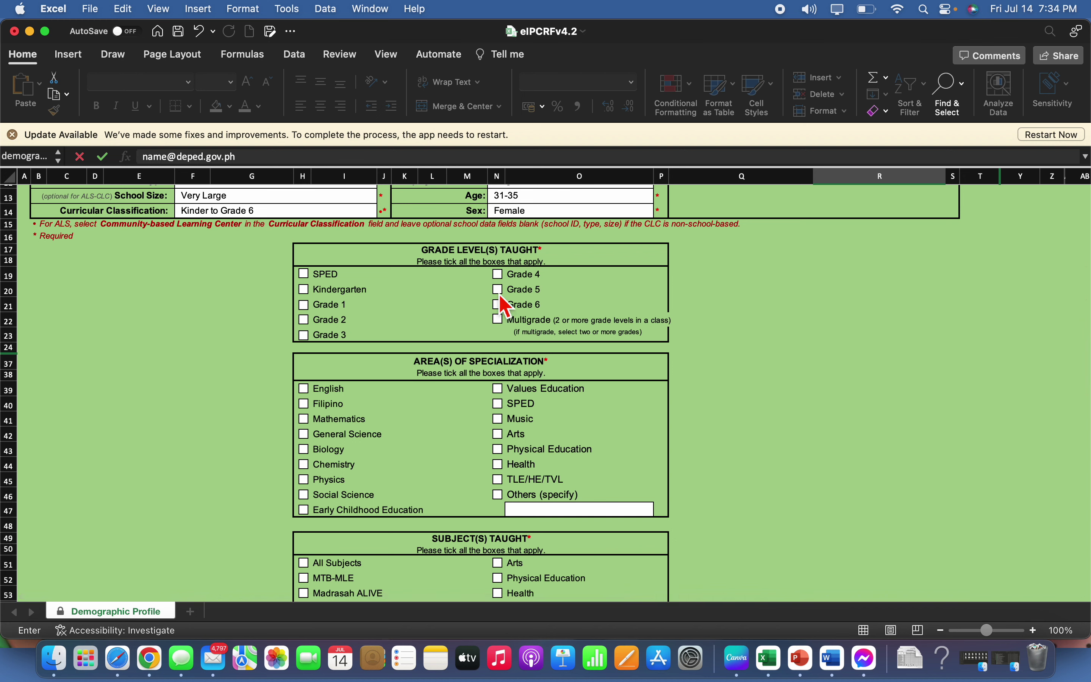
{"action": "left_click", "coordinate": [304, 336]}
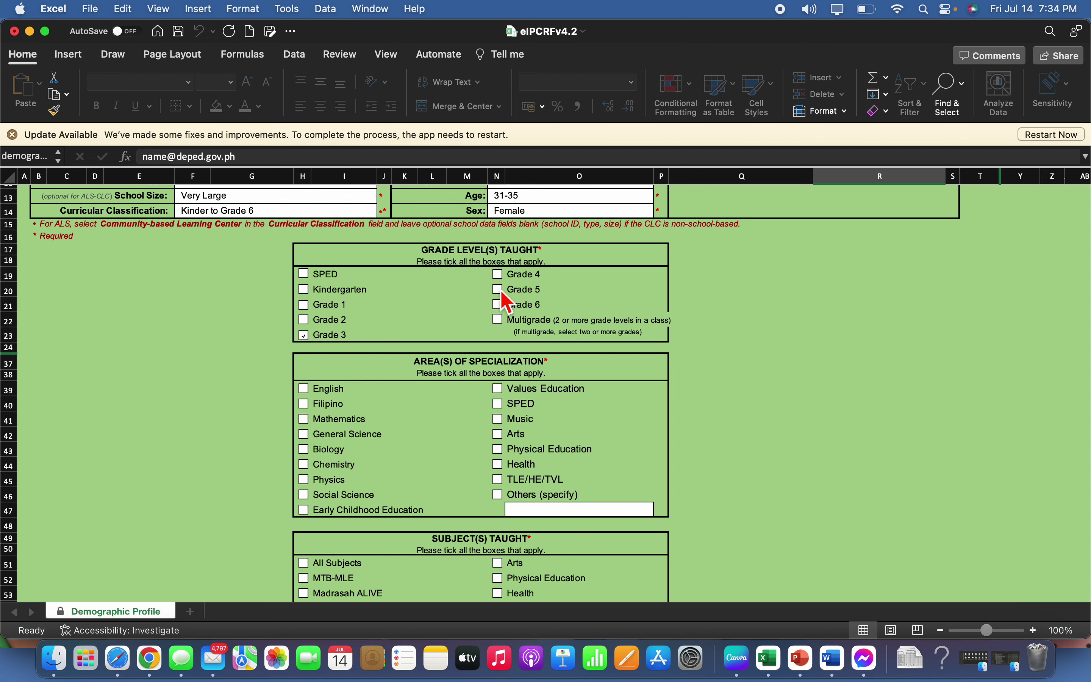
{"action": "scroll", "coordinate": [493, 401], "scroll_direction": "down", "scroll_amount": 1}
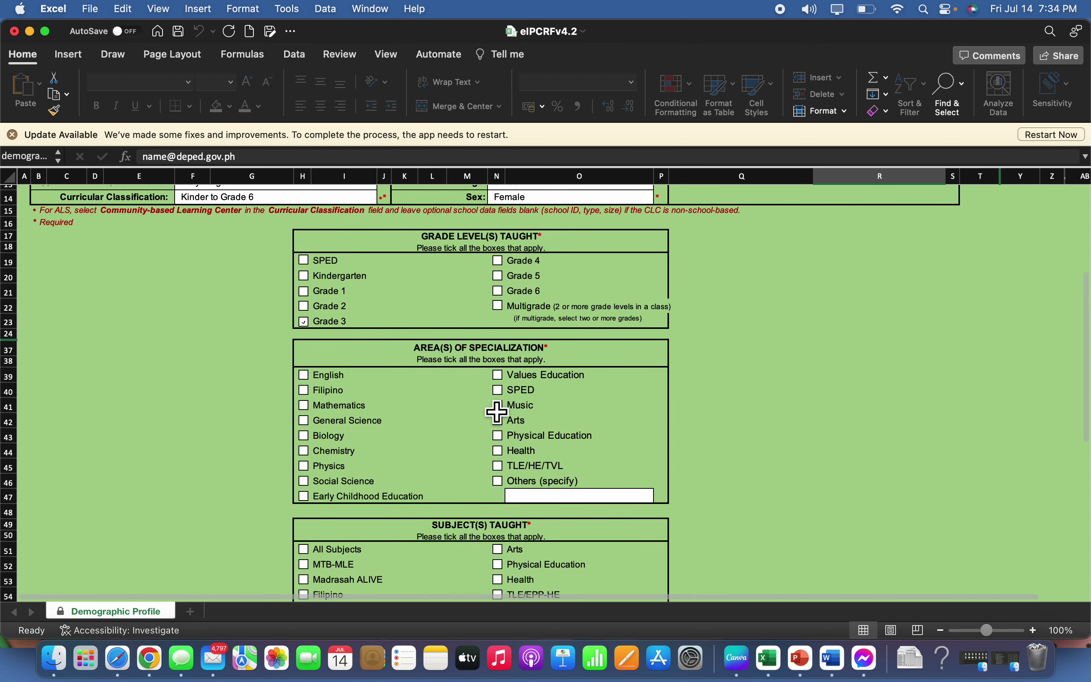
{"action": "scroll", "coordinate": [390, 397], "scroll_direction": "down", "scroll_amount": 2}
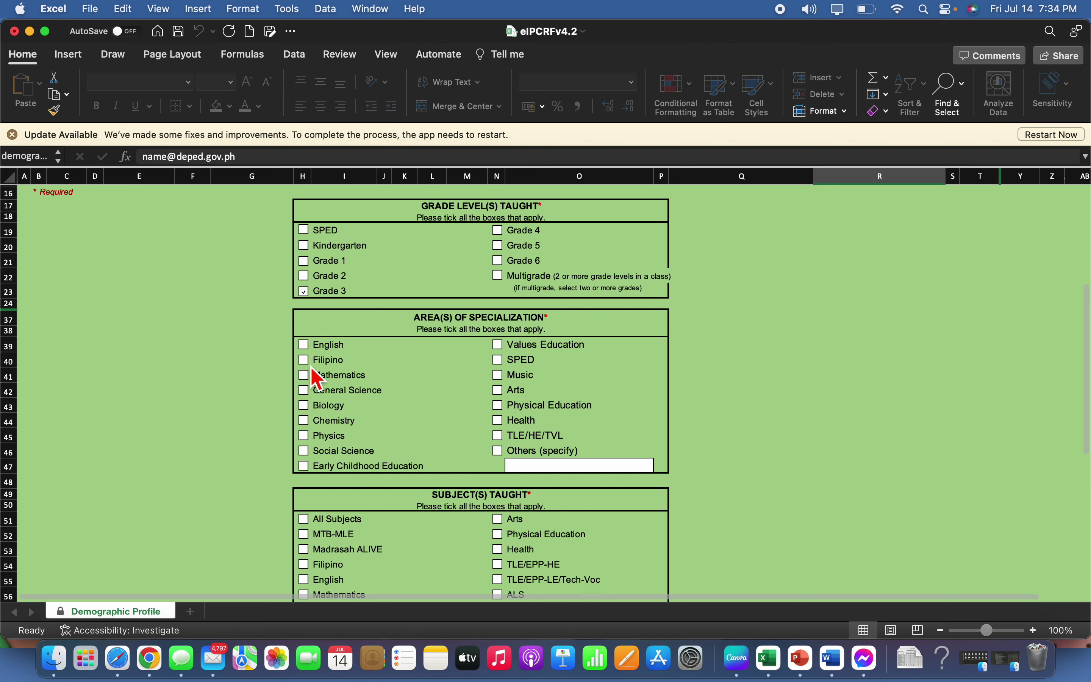
{"action": "left_click", "coordinate": [304, 344]}
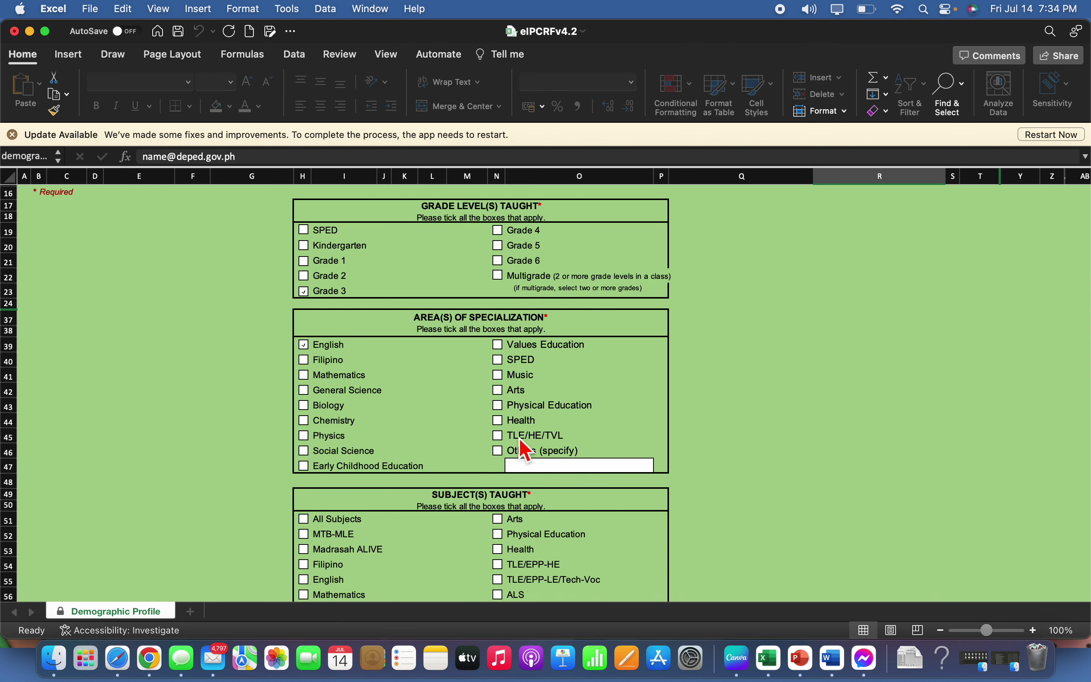
Tick Filipino, English, Araling Panlipunan, Edukasyon sa Pagpapakatao and MAPEH as subjects taught, then submit
{"action": "scroll", "coordinate": [527, 447], "scroll_direction": "down", "scroll_amount": 3}
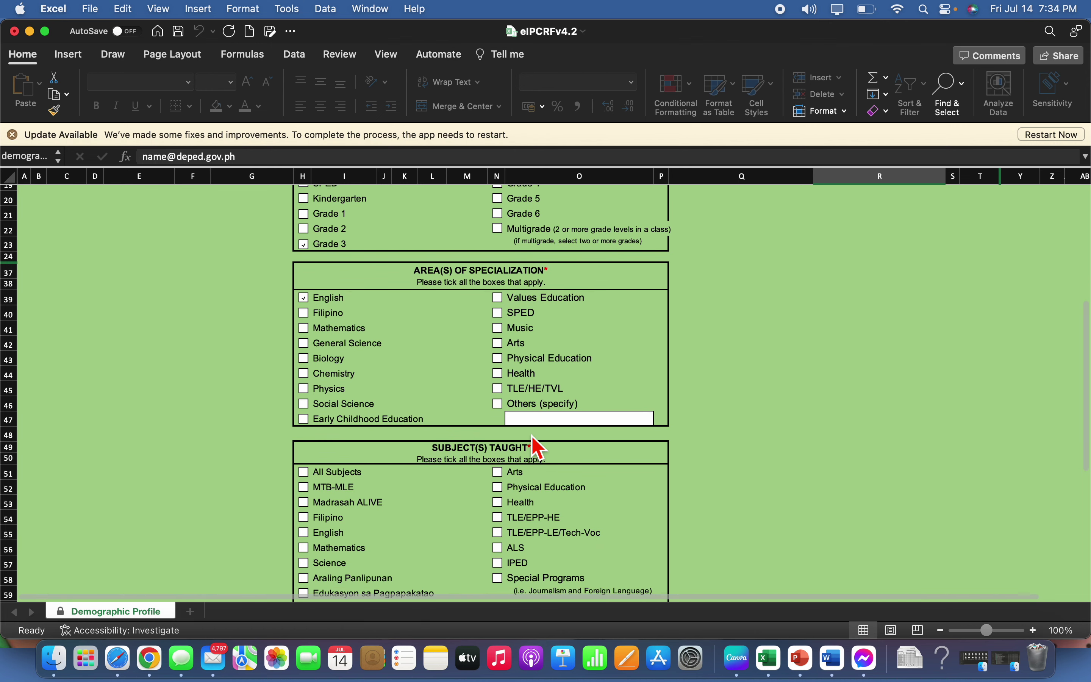
{"action": "scroll", "coordinate": [536, 447], "scroll_direction": "down", "scroll_amount": 5}
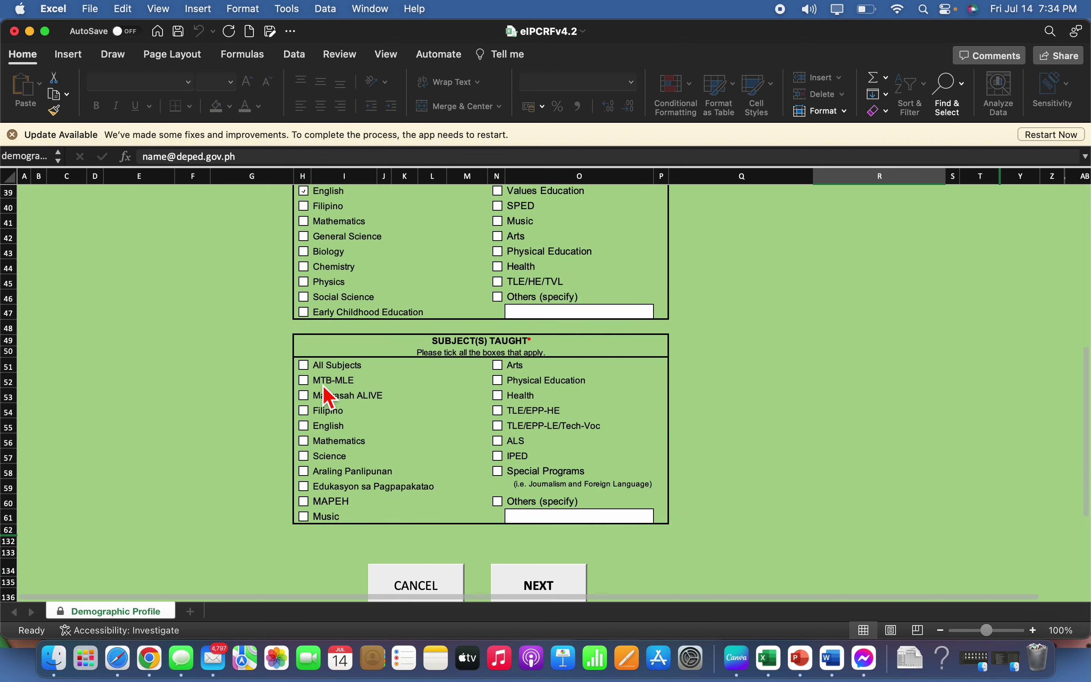
{"action": "left_click", "coordinate": [304, 411]}
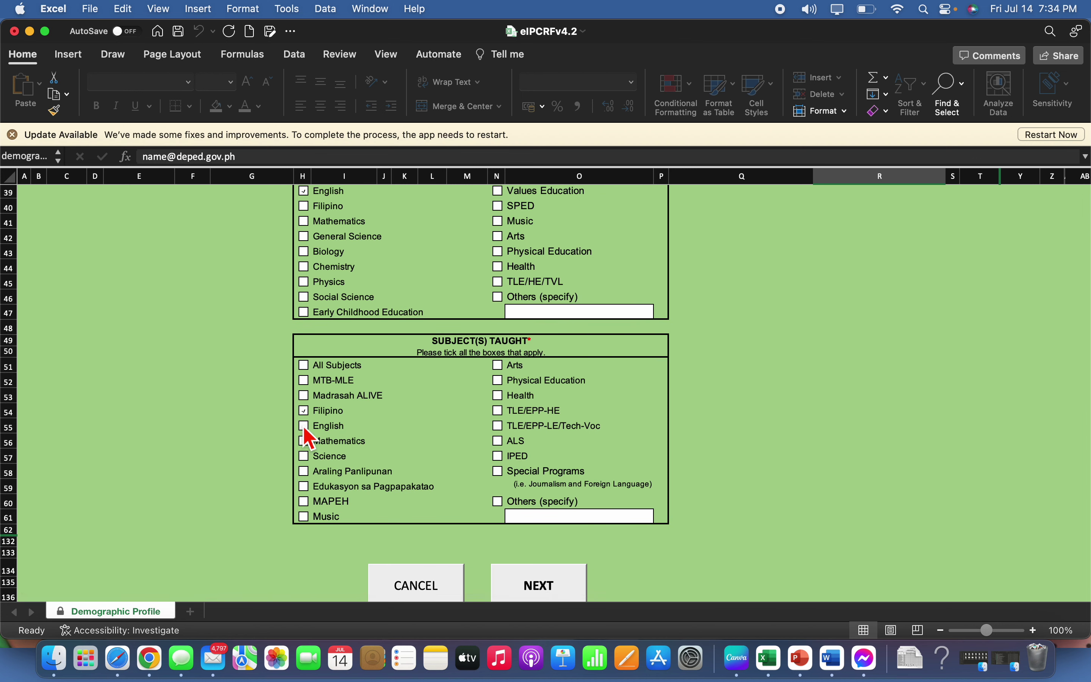
{"action": "left_click", "coordinate": [304, 426]}
{"action": "left_click", "coordinate": [303, 471]}
{"action": "left_click", "coordinate": [304, 486]}
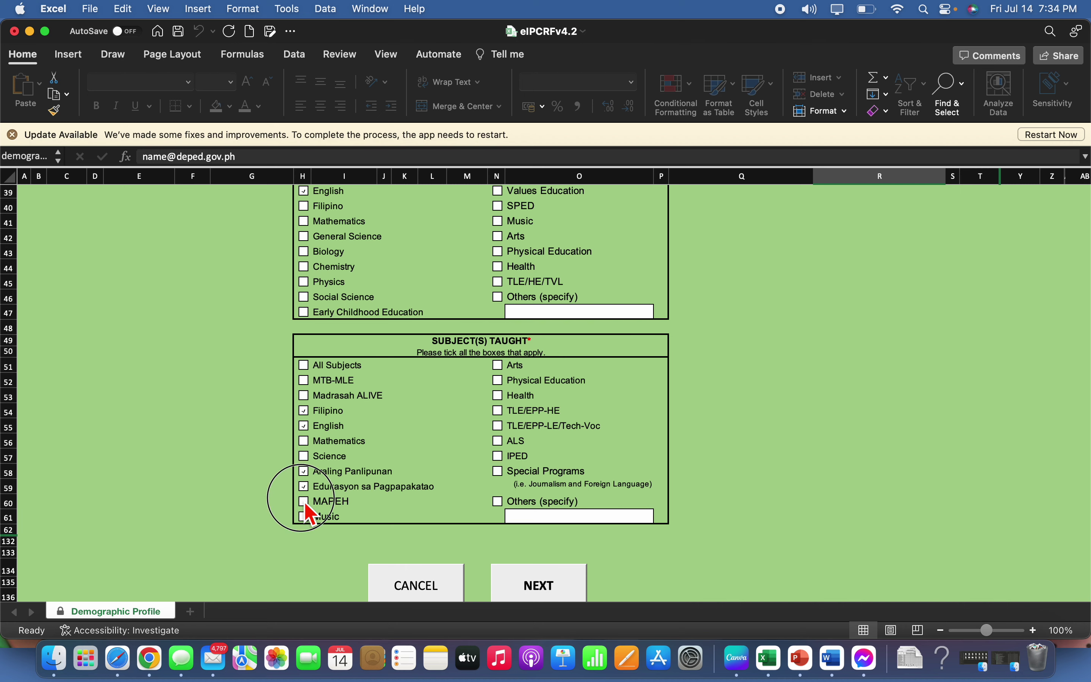
{"action": "left_click", "coordinate": [305, 502]}
{"action": "scroll", "coordinate": [662, 458], "scroll_direction": "down", "scroll_amount": 5}
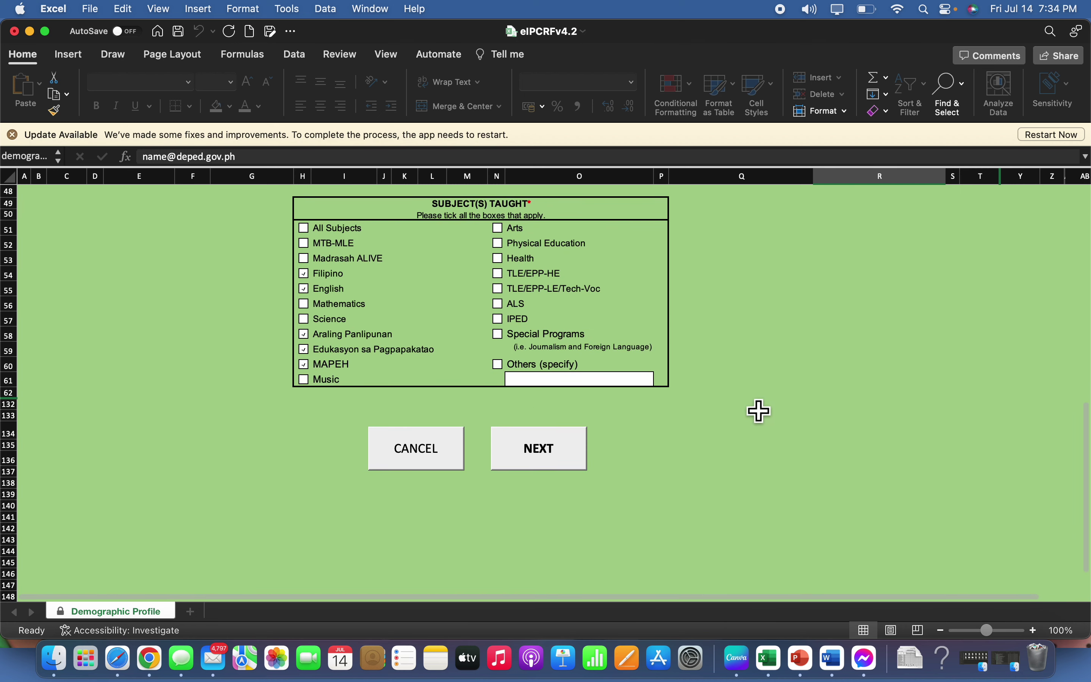
{"action": "scroll", "coordinate": [614, 443], "scroll_direction": "up", "scroll_amount": 4}
{"action": "scroll", "coordinate": [601, 445], "scroll_direction": "down", "scroll_amount": 6}
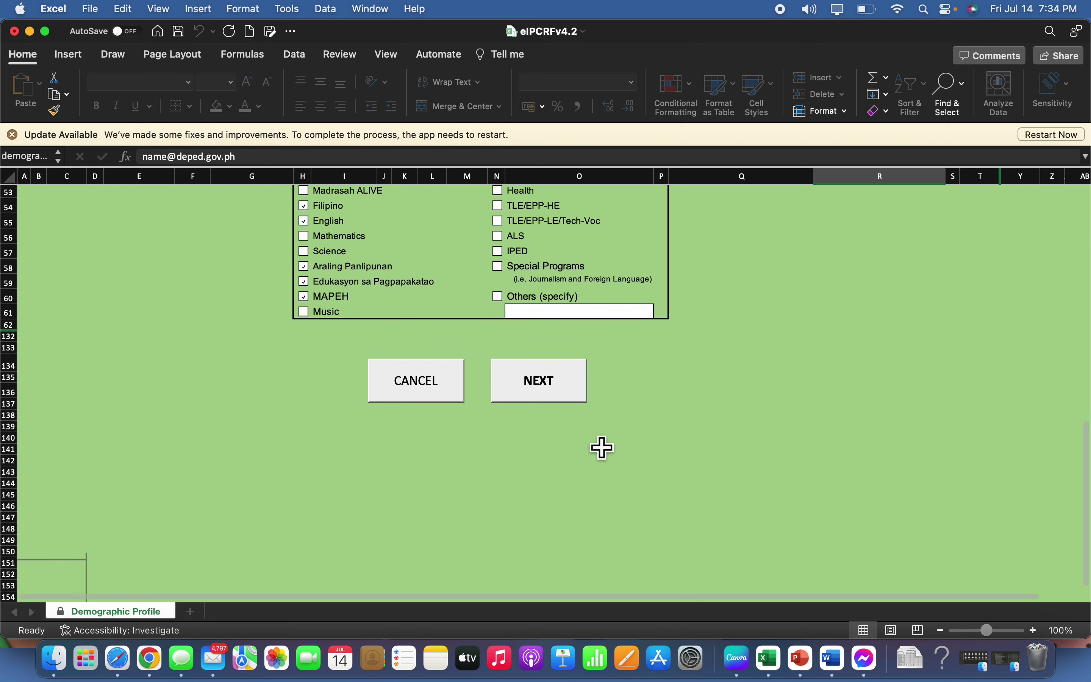
{"action": "left_click", "coordinate": [557, 386]}
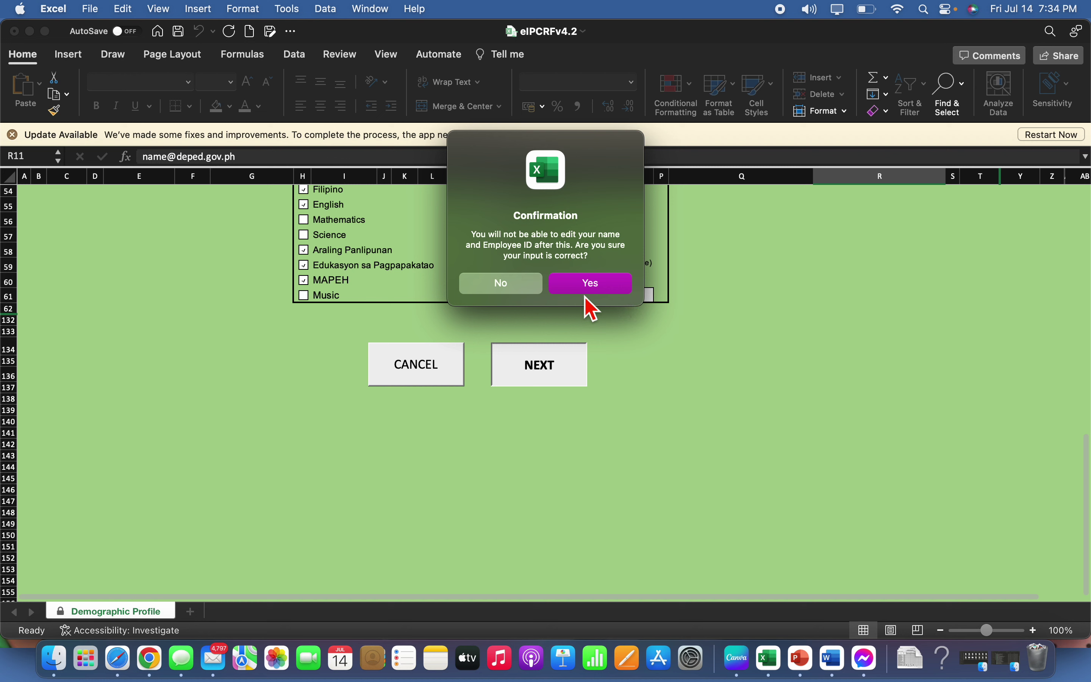
Confirm the name and employee ID, then set and confirm the ratee password to lock the file
{"action": "left_click", "coordinate": [603, 288]}
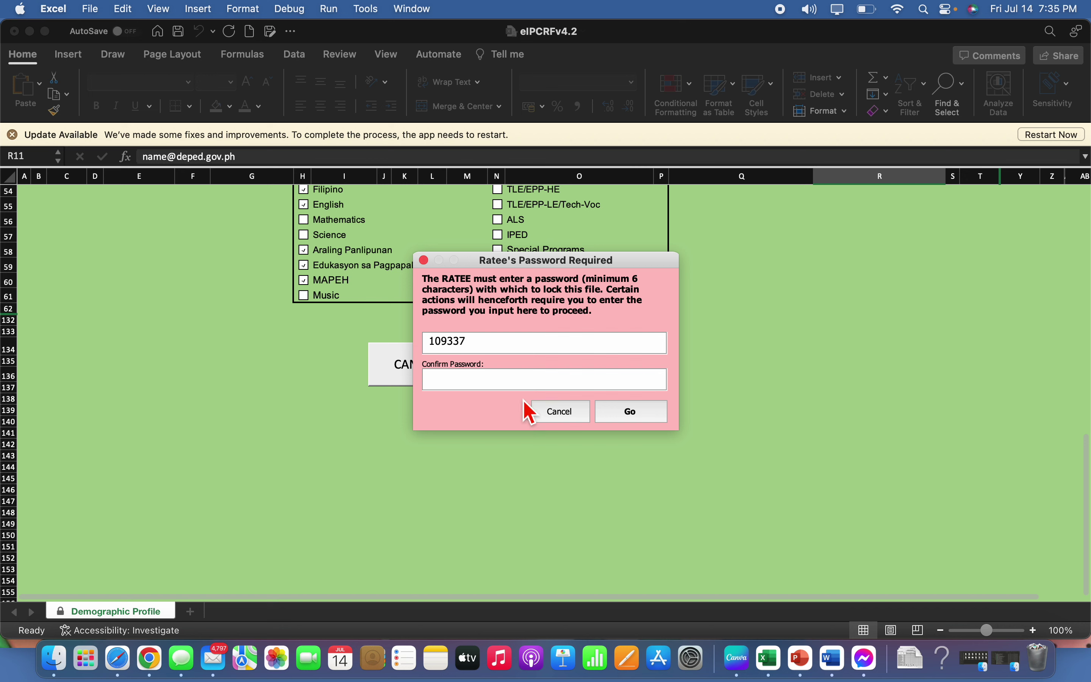
{"action": "left_click", "coordinate": [511, 382]}
{"action": "left_click", "coordinate": [644, 417]}
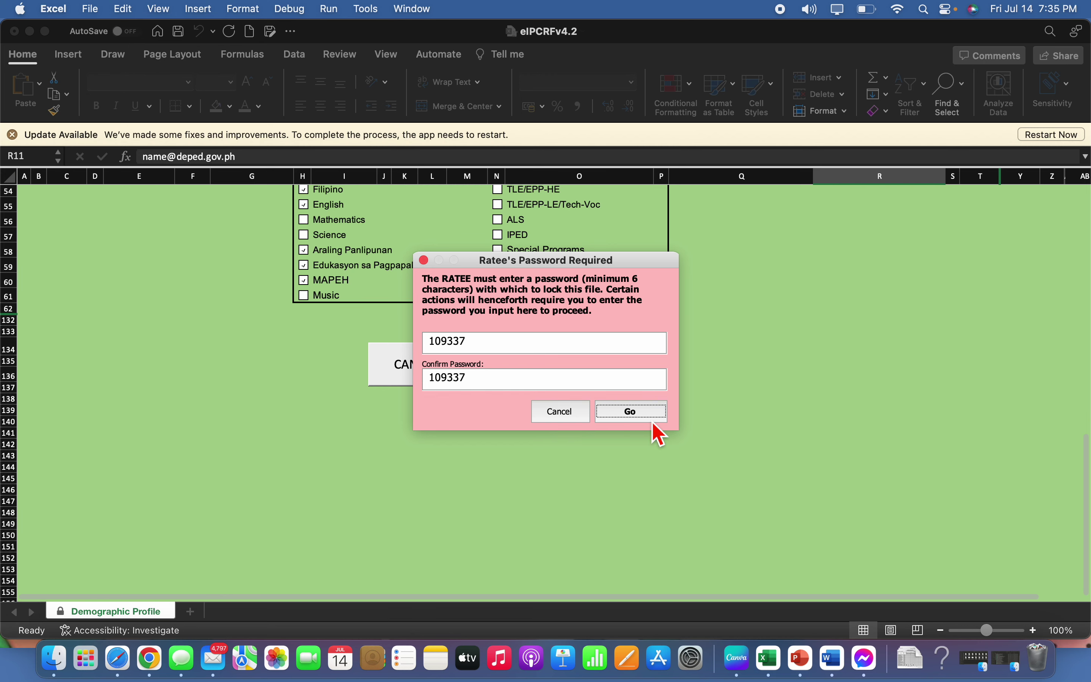
{"action": "left_click", "coordinate": [643, 417]}
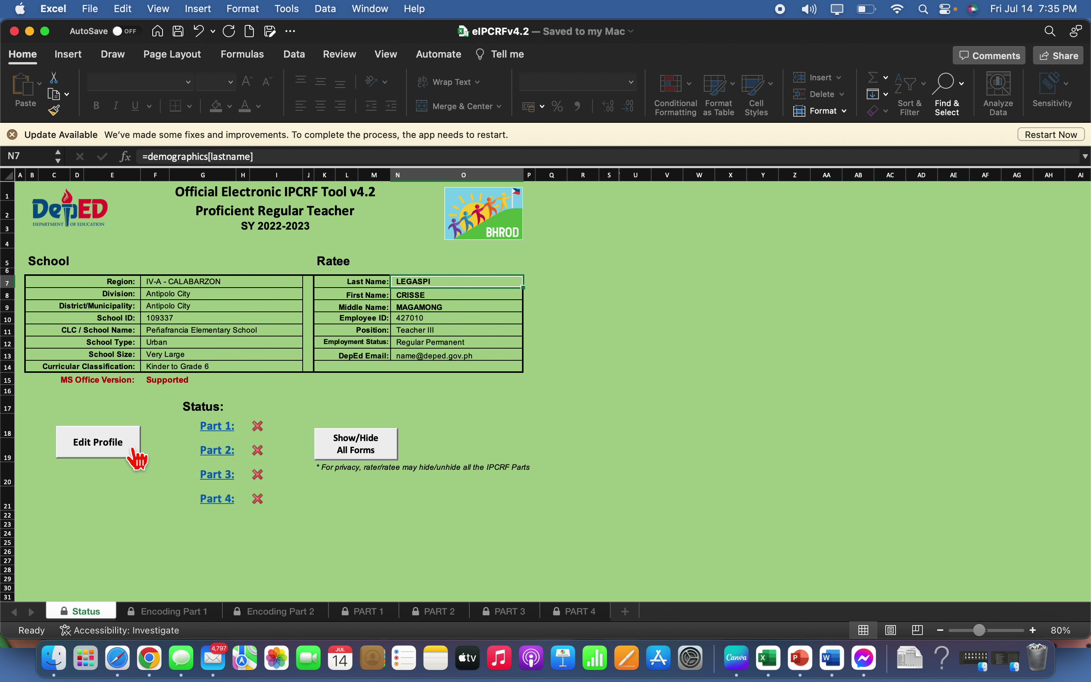
{"action": "left_click", "coordinate": [368, 450]}
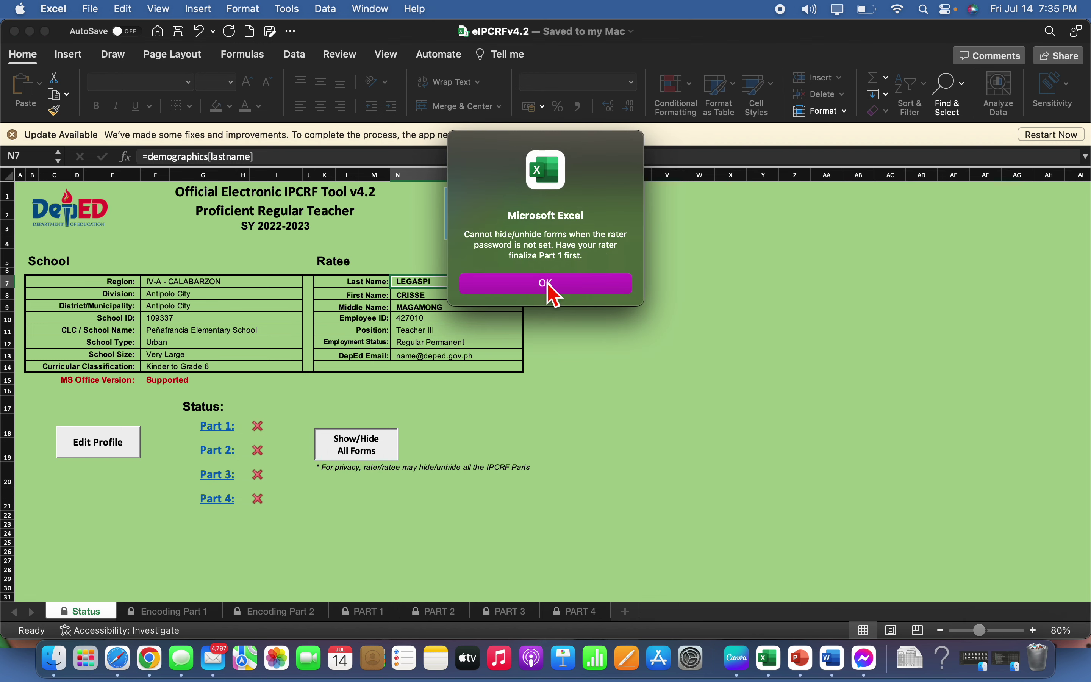
{"action": "left_click", "coordinate": [548, 283]}
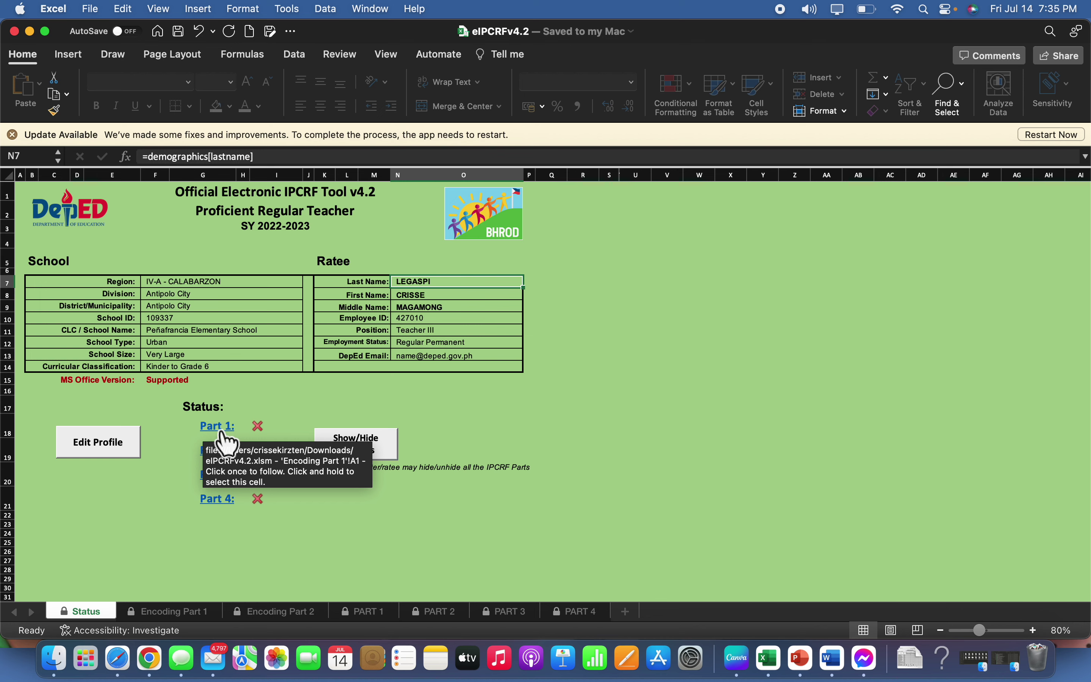
{"action": "left_click", "coordinate": [165, 616]}
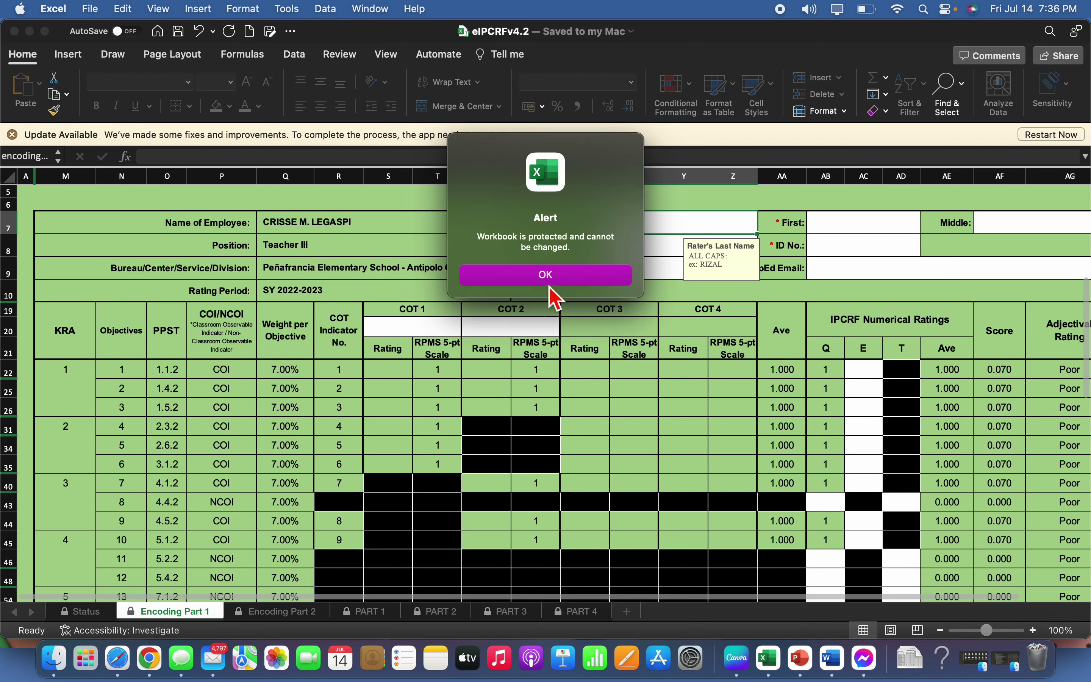
{"action": "left_click", "coordinate": [547, 279]}
{"action": "left_click", "coordinate": [90, 613]}
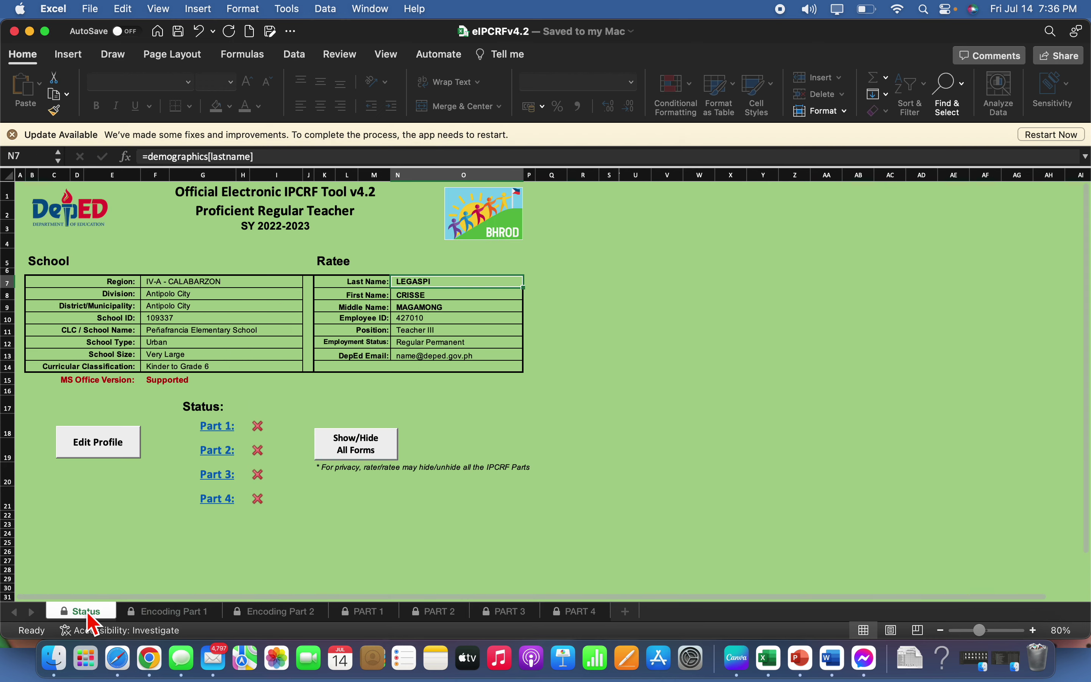
{"action": "left_click", "coordinate": [174, 612]}
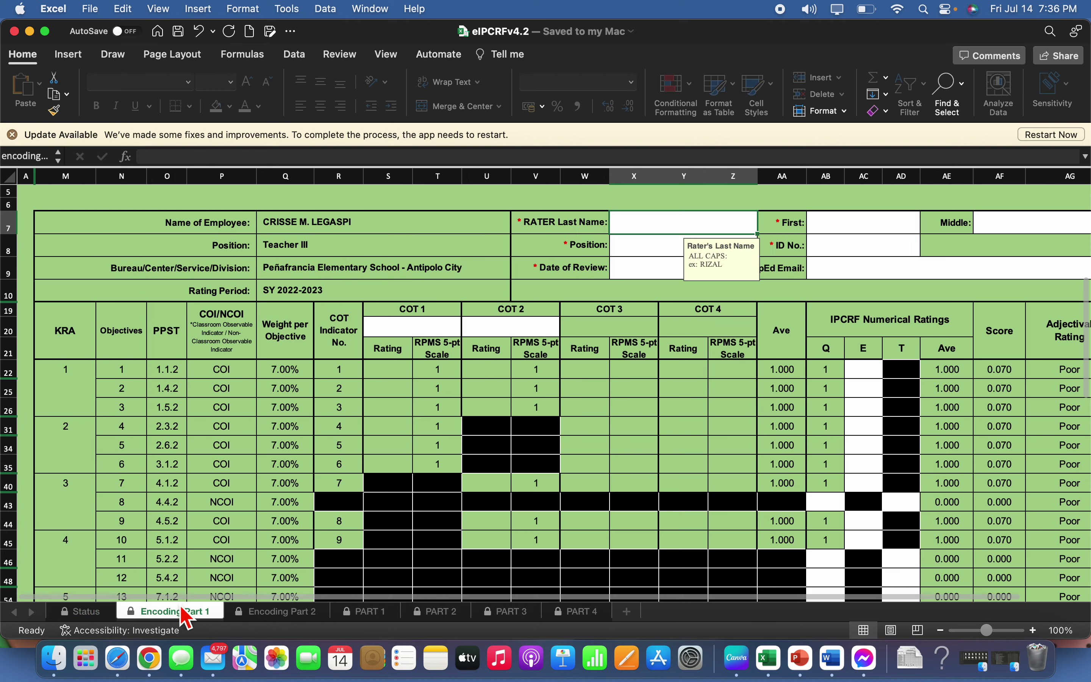
Zoom the Encoding Part 1 form out to 80% and scroll through its instructions and rating table
{"action": "left_click", "coordinate": [940, 630]}
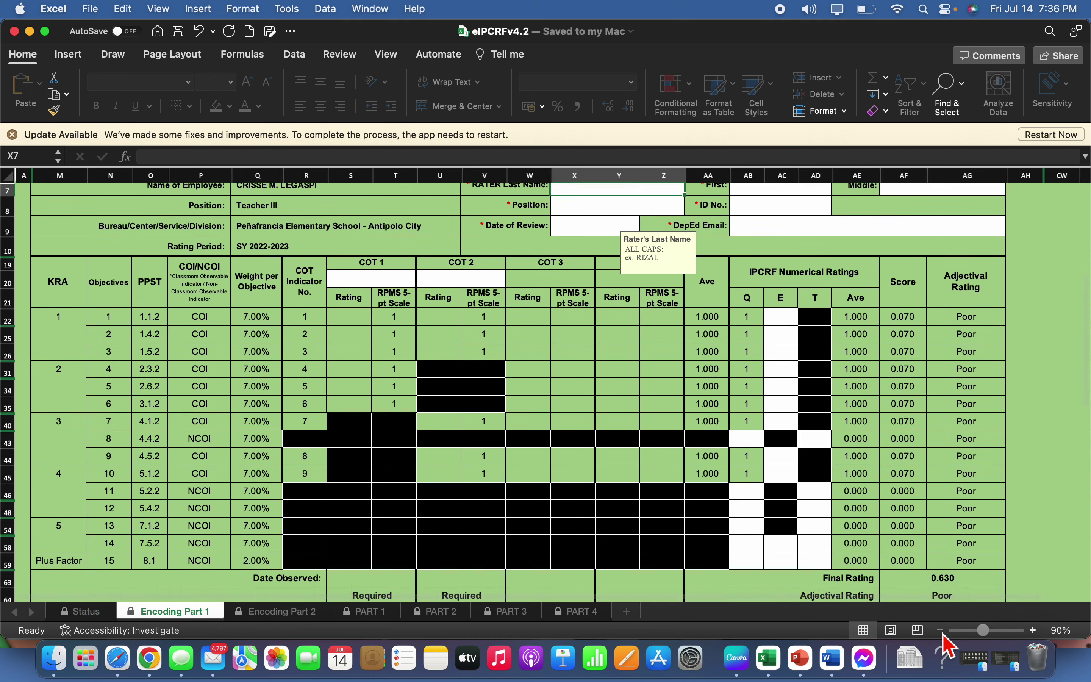
{"action": "left_click", "coordinate": [940, 630]}
{"action": "scroll", "coordinate": [482, 545], "scroll_direction": "up", "scroll_amount": 5}
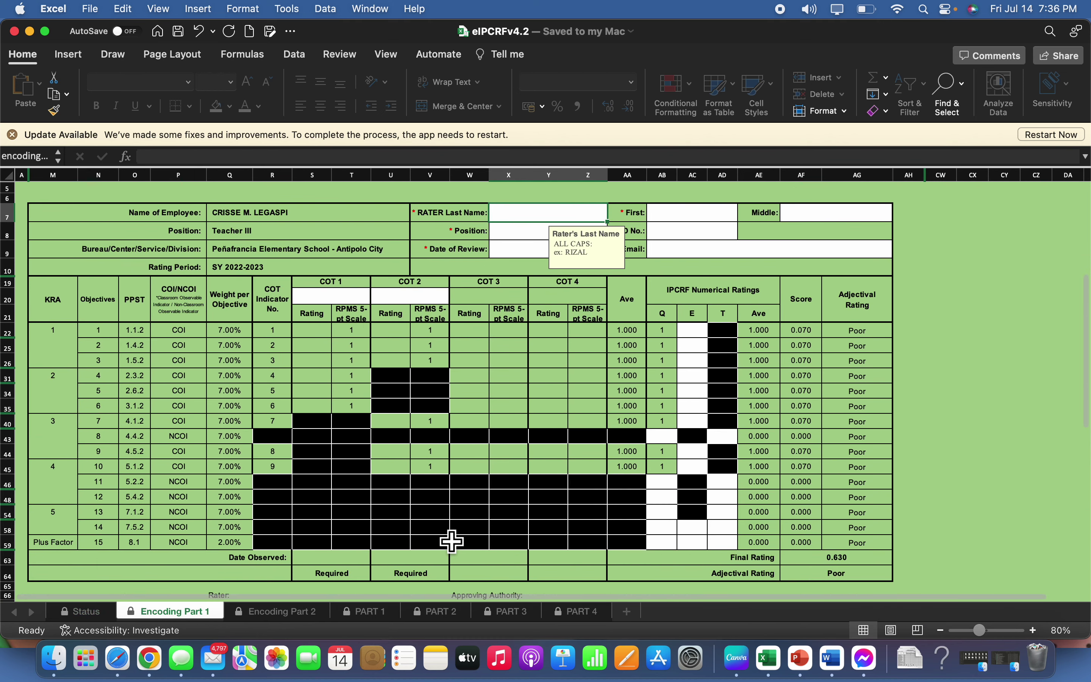
{"action": "scroll", "coordinate": [451, 541], "scroll_direction": "up", "scroll_amount": 3}
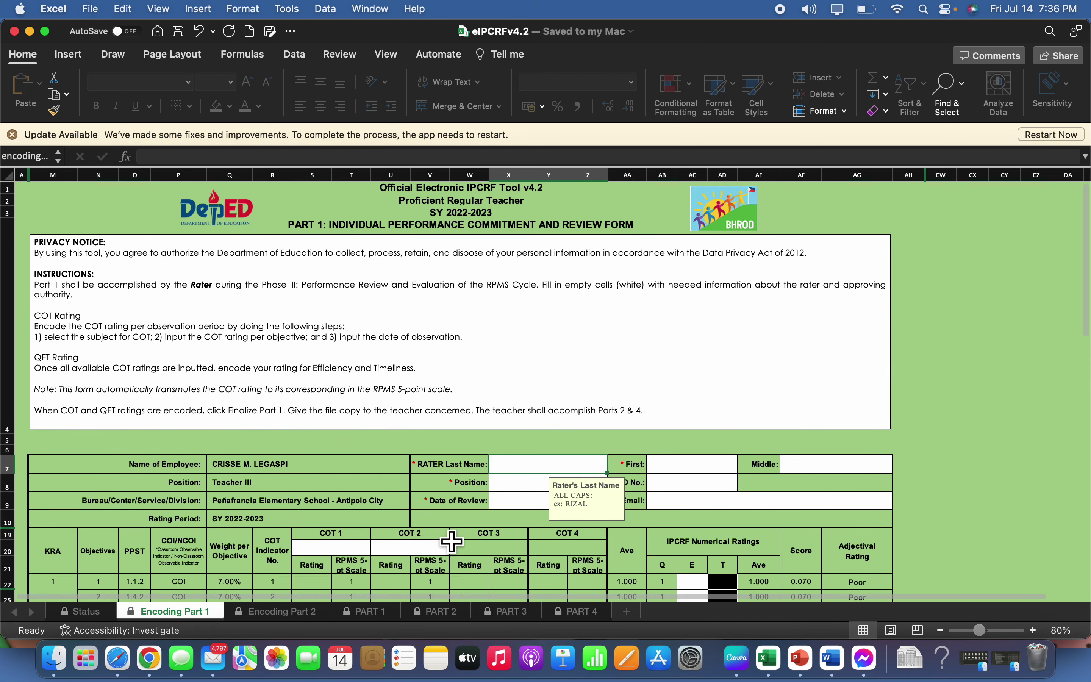
{"action": "scroll", "coordinate": [451, 542], "scroll_direction": "down", "scroll_amount": 5}
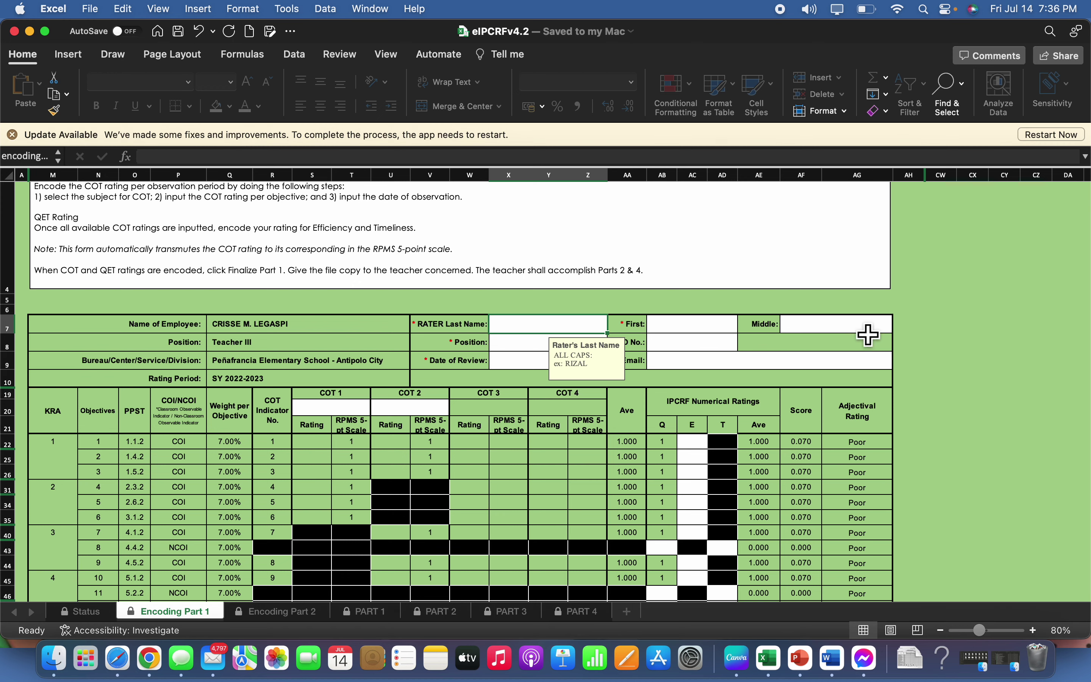
{"action": "scroll", "coordinate": [833, 338], "scroll_direction": "down", "scroll_amount": 1}
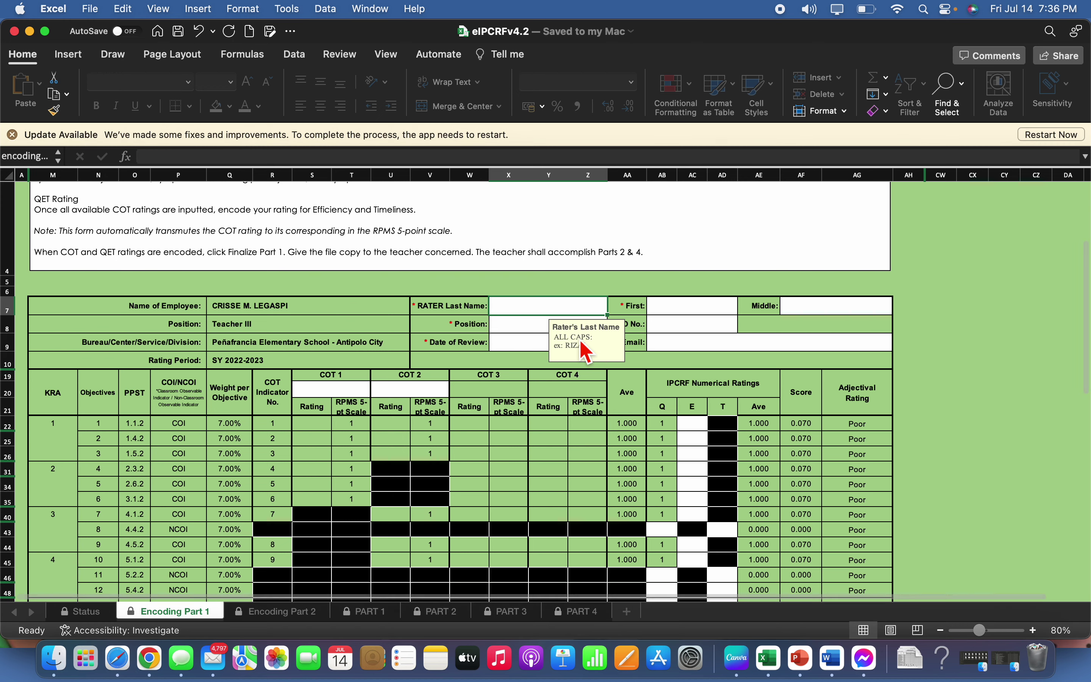
{"action": "scroll", "coordinate": [726, 361], "scroll_direction": "down", "scroll_amount": 2}
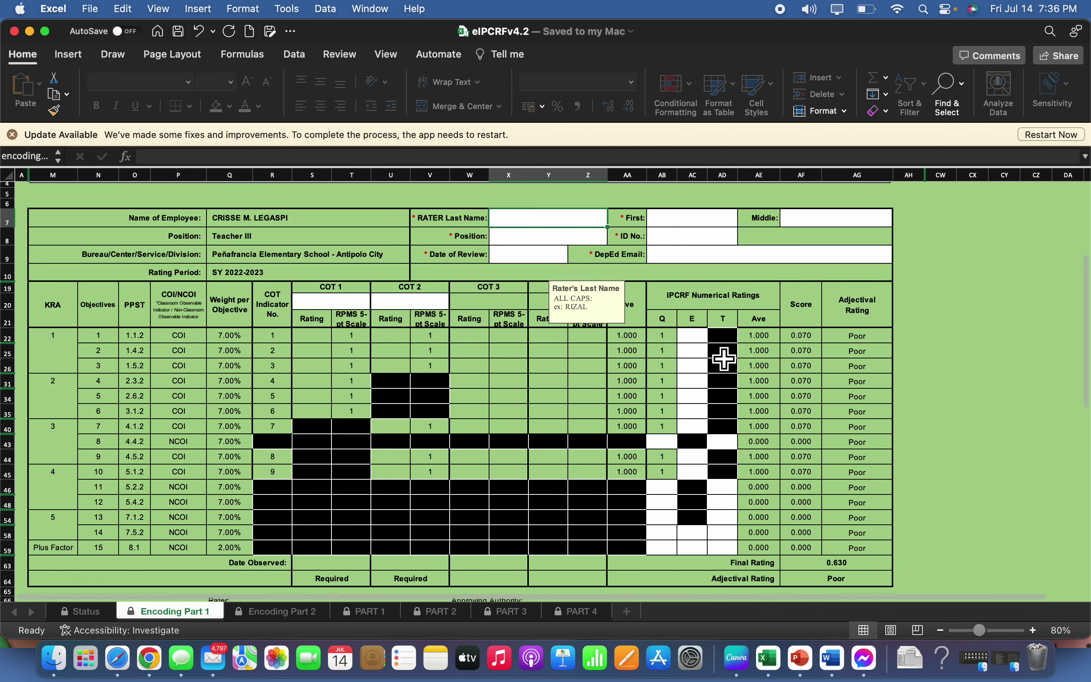
{"action": "scroll", "coordinate": [726, 359], "scroll_direction": "down", "scroll_amount": 3}
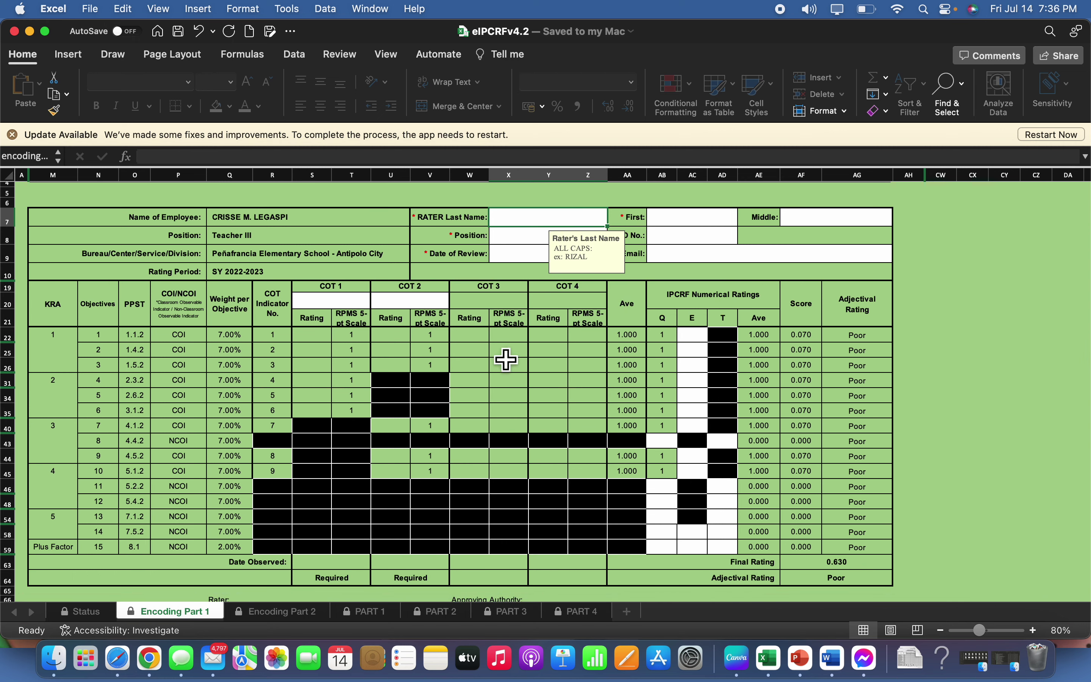
{"action": "scroll", "coordinate": [539, 374], "scroll_direction": "down", "scroll_amount": 2}
{"action": "scroll", "coordinate": [641, 427], "scroll_direction": "down", "scroll_amount": 2}
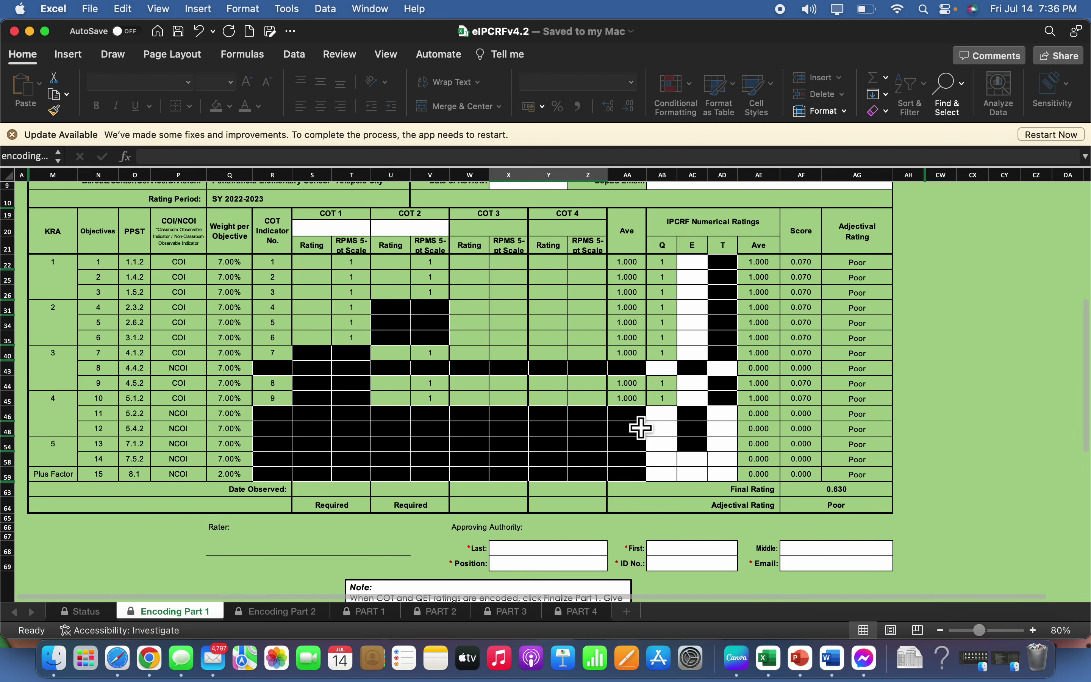
{"action": "scroll", "coordinate": [645, 435], "scroll_direction": "down", "scroll_amount": 2}
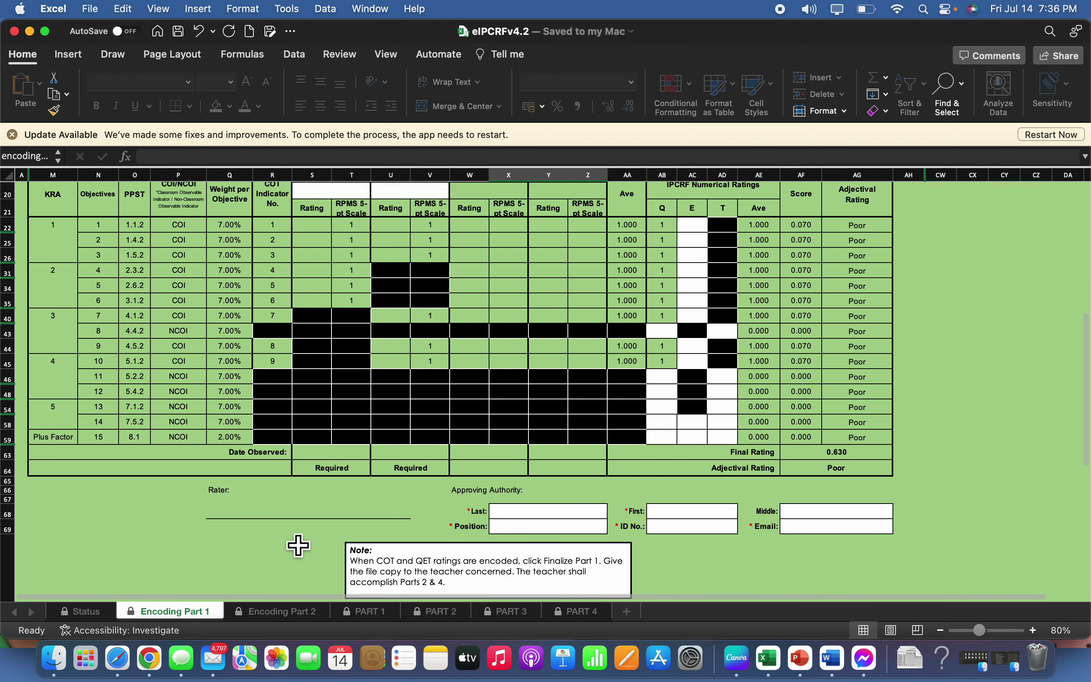
{"action": "scroll", "coordinate": [406, 514], "scroll_direction": "up", "scroll_amount": 8}
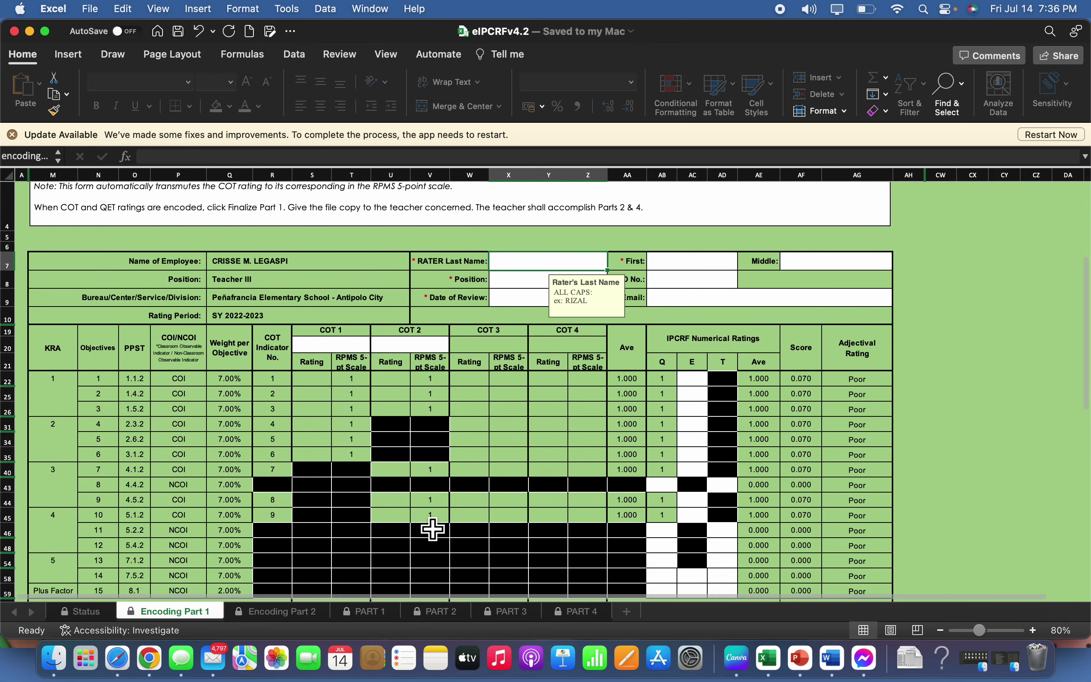
Set the COT 1 subject to Filipino and the COT 2 subject to Science
{"action": "left_click", "coordinate": [347, 346]}
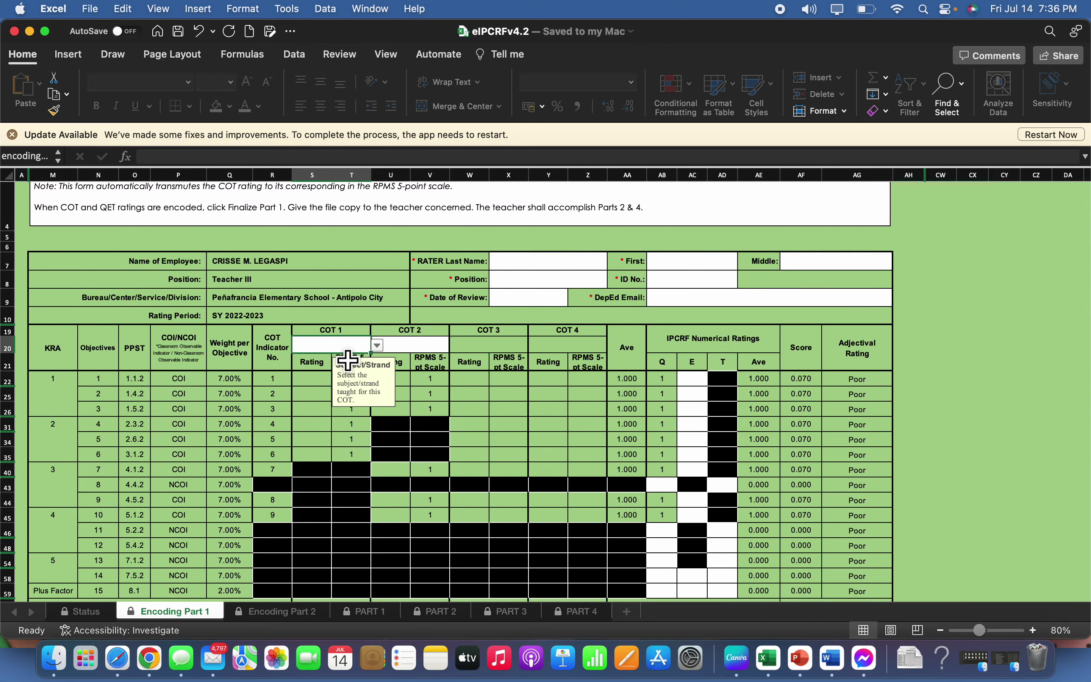
{"action": "left_click", "coordinate": [377, 345]}
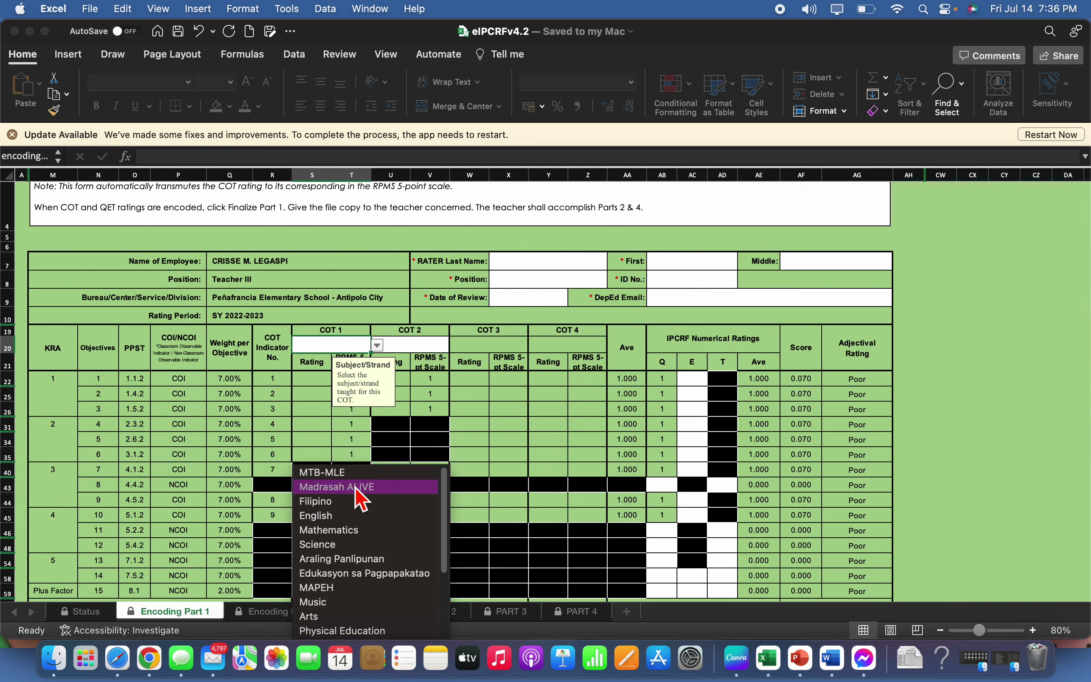
{"action": "left_click", "coordinate": [351, 502]}
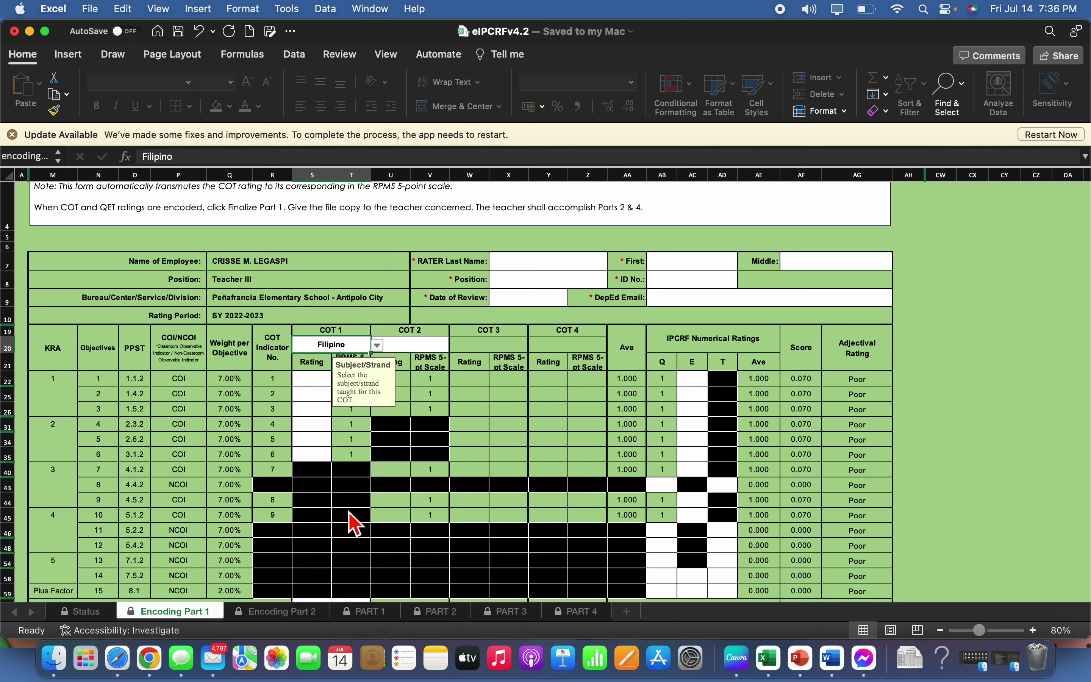
{"action": "left_click", "coordinate": [428, 350]}
{"action": "left_click", "coordinate": [456, 346]}
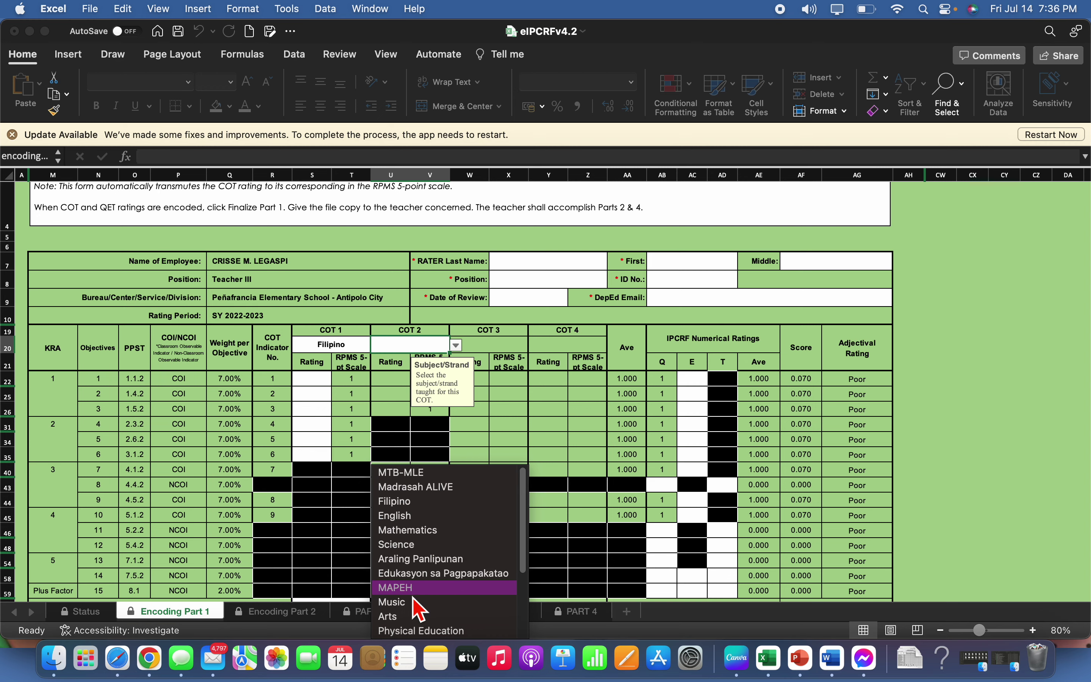
{"action": "left_click", "coordinate": [417, 545]}
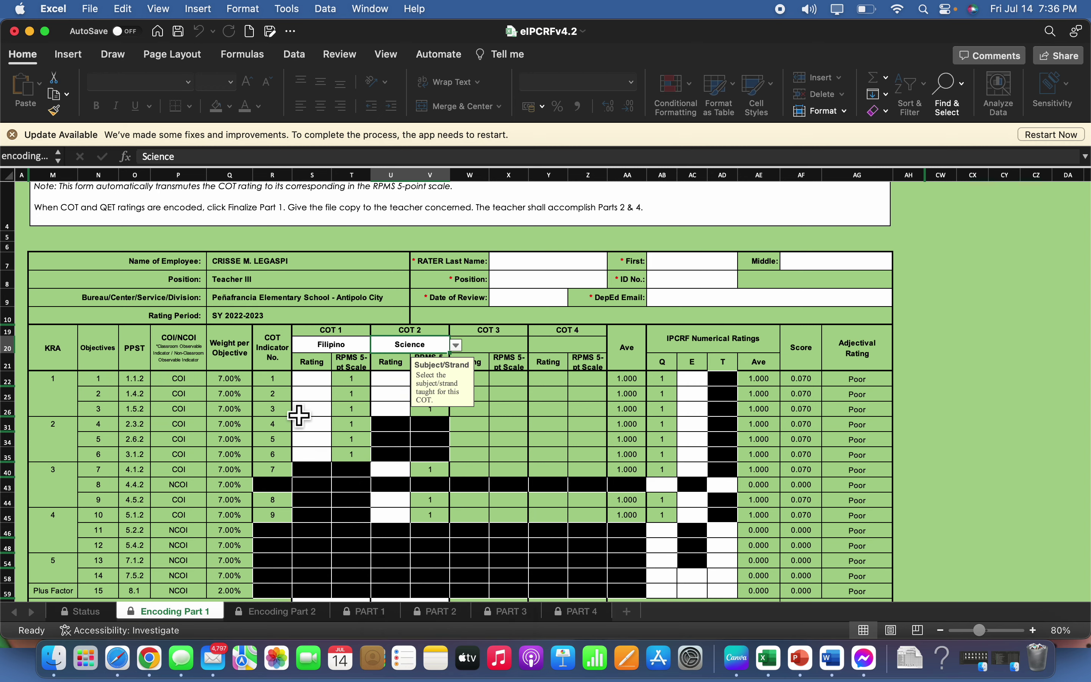
Rate all six open COT 1 objectives 7
{"action": "scroll", "coordinate": [322, 408], "scroll_direction": "down", "scroll_amount": 3}
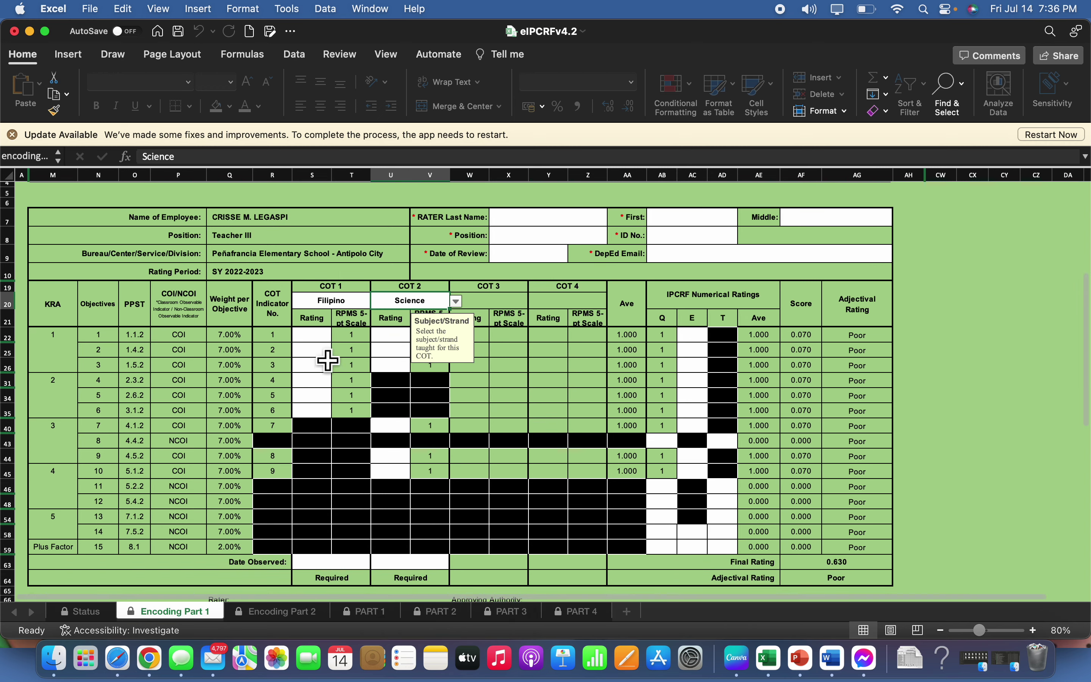
{"action": "left_click", "coordinate": [323, 338]}
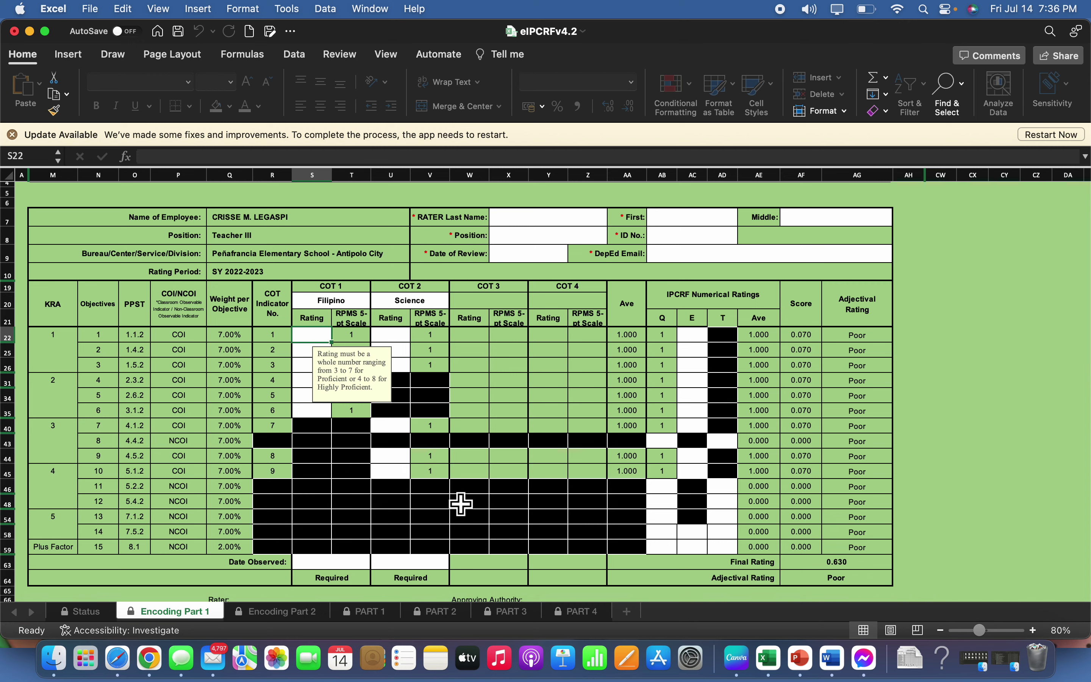
{"action": "type", "text": "7"}
{"action": "key", "text": "Return"}
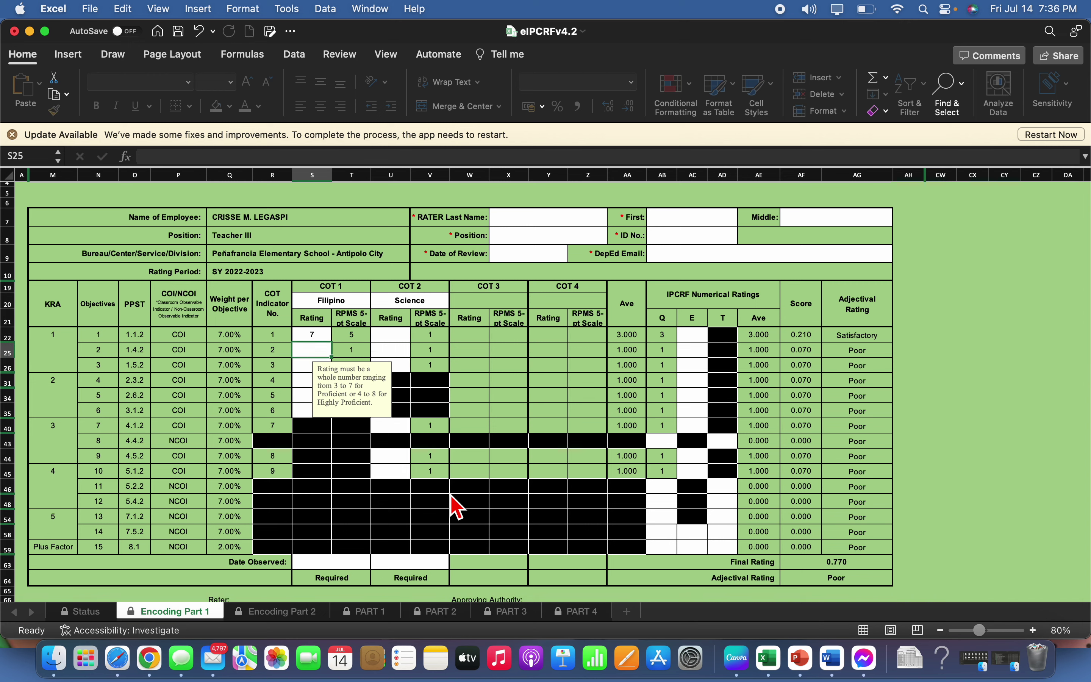
{"action": "type", "text": "7"}
{"action": "key", "text": "Return"}
{"action": "type", "text": "7"}
{"action": "key", "text": "Return"}
{"action": "type", "text": "7"}
{"action": "key", "text": "Return"}
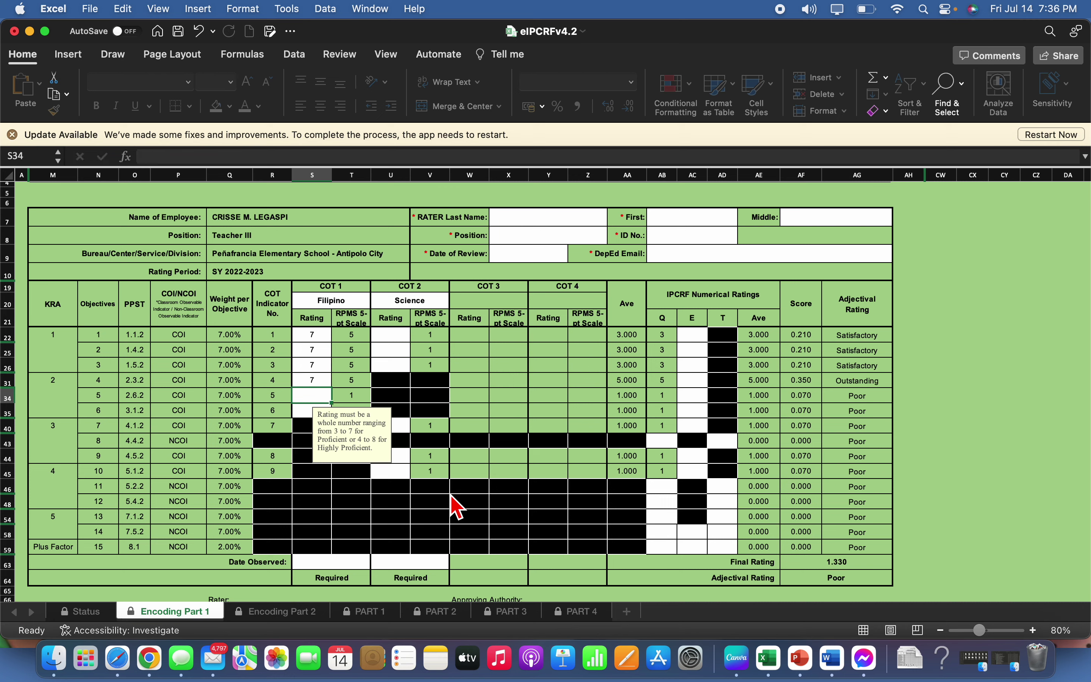
{"action": "type", "text": "7"}
{"action": "key", "text": "Return"}
{"action": "type", "text": "7"}
{"action": "key", "text": "Return"}
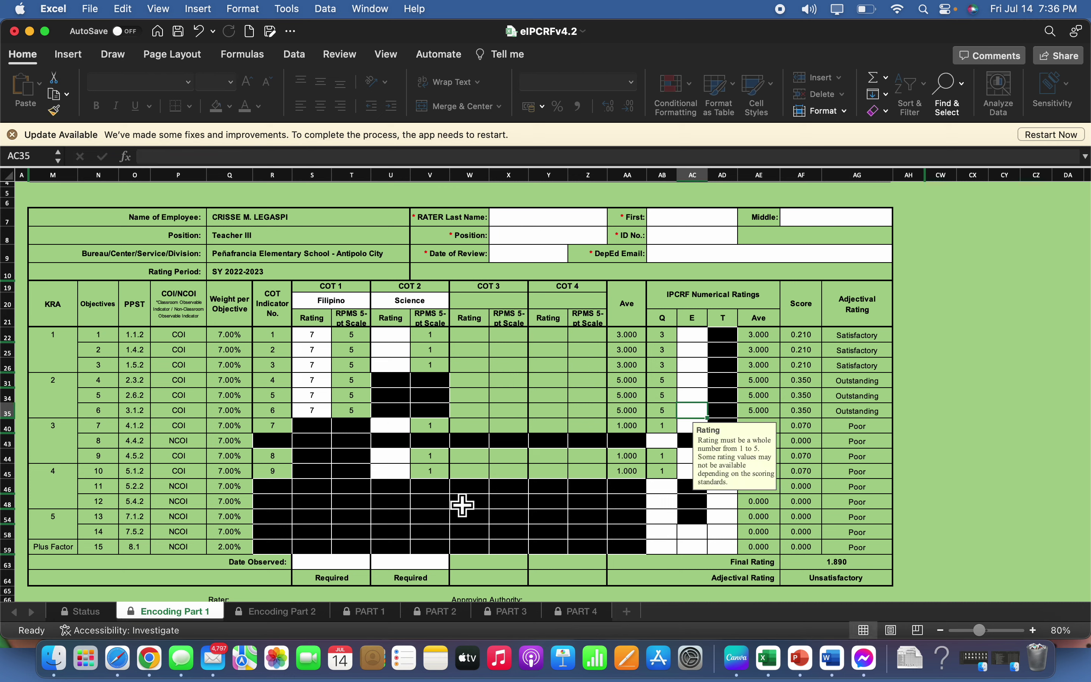
Rate the six open COT 2 objectives 7, bringing the final rating to 3.150 Satisfactory
{"action": "left_click", "coordinate": [399, 336]}
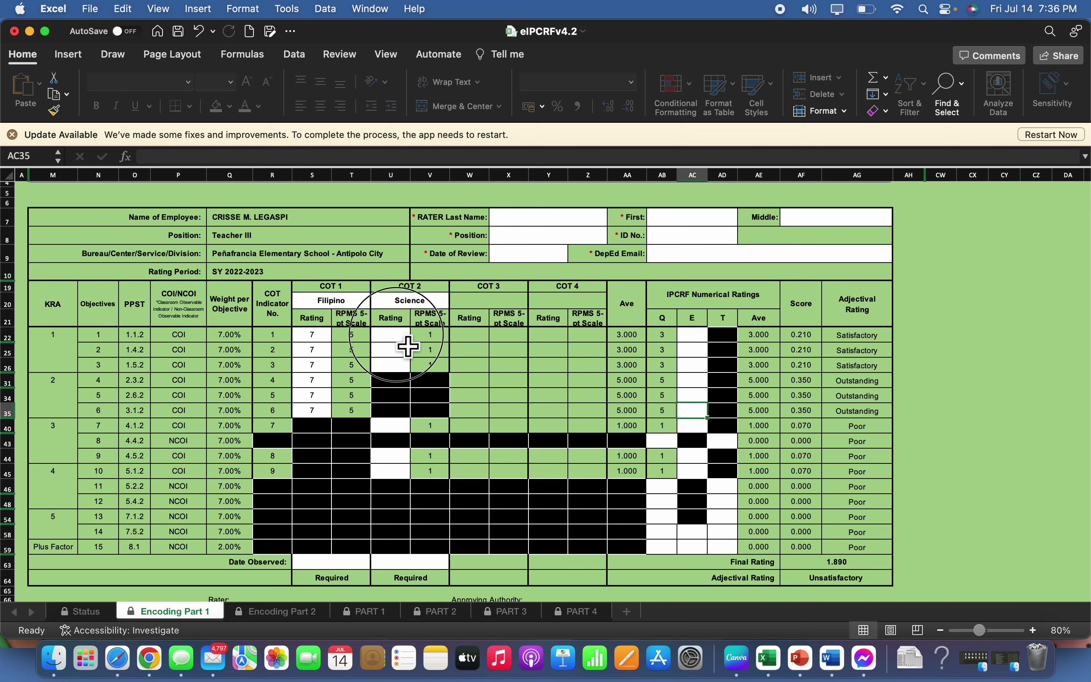
{"action": "type", "text": "7"}
{"action": "key", "text": "Return"}
{"action": "type", "text": "7"}
{"action": "key", "text": "Return"}
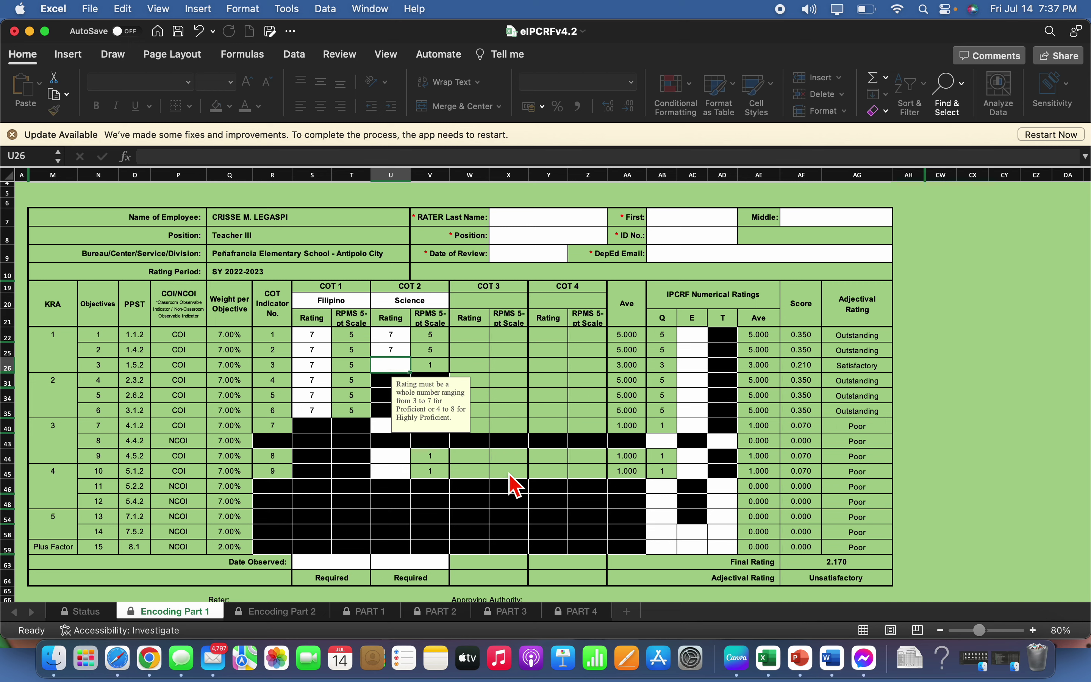
{"action": "type", "text": "7"}
{"action": "key", "text": "Return"}
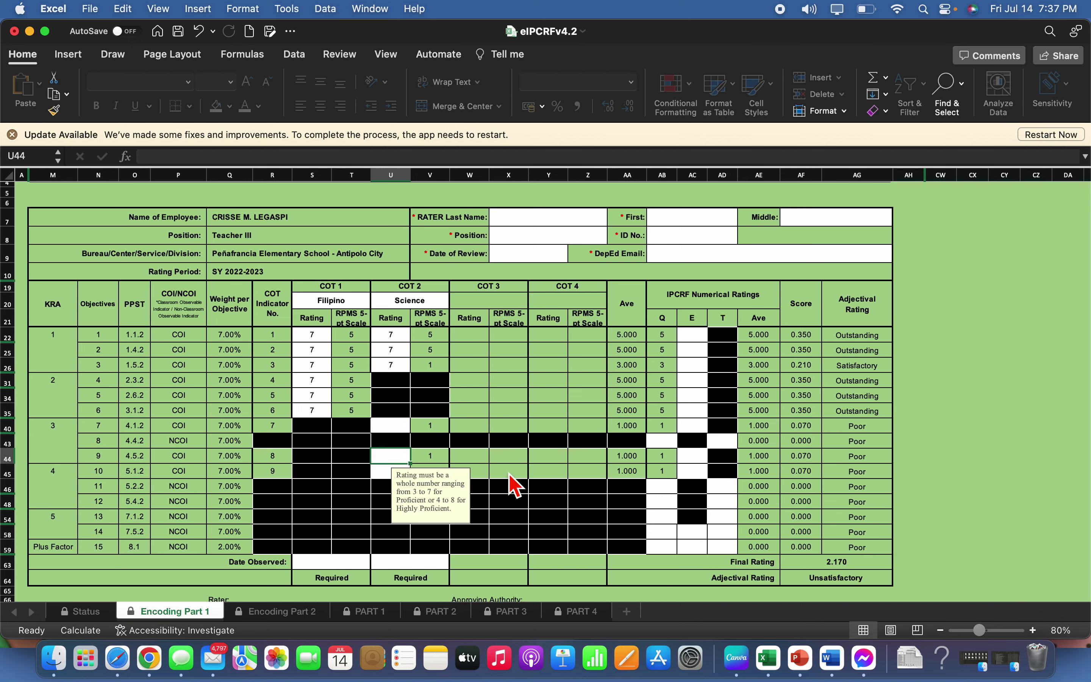
{"action": "type", "text": "7"}
{"action": "key", "text": "Return"}
{"action": "type", "text": "7"}
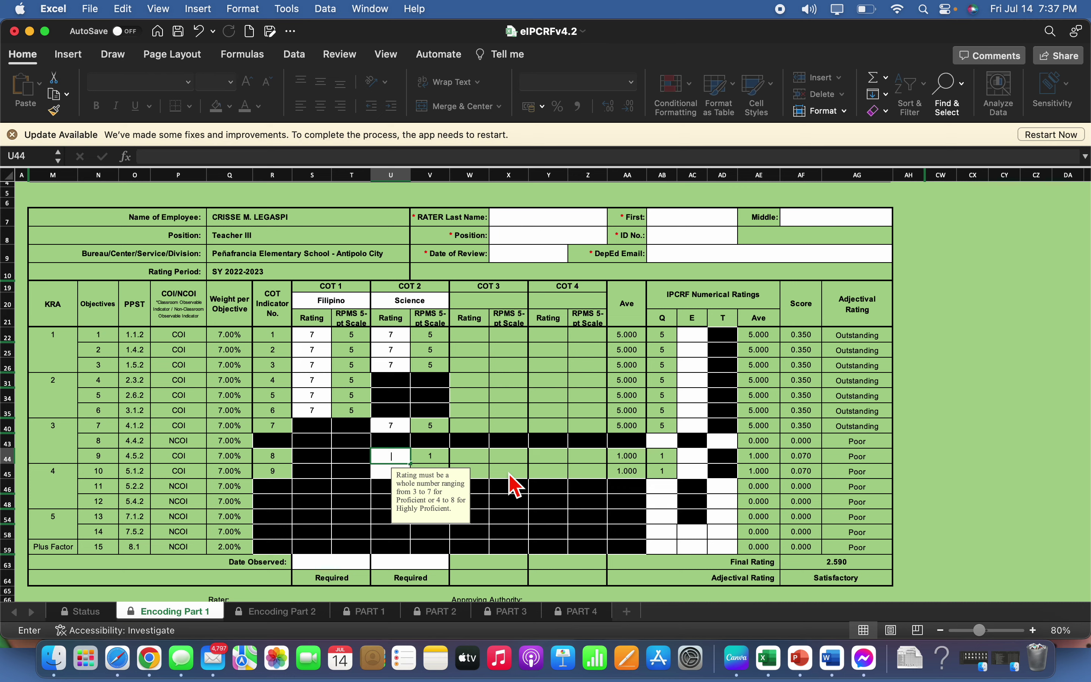
{"action": "key", "text": "Return"}
{"action": "type", "text": "7"}
{"action": "key", "text": "Return"}
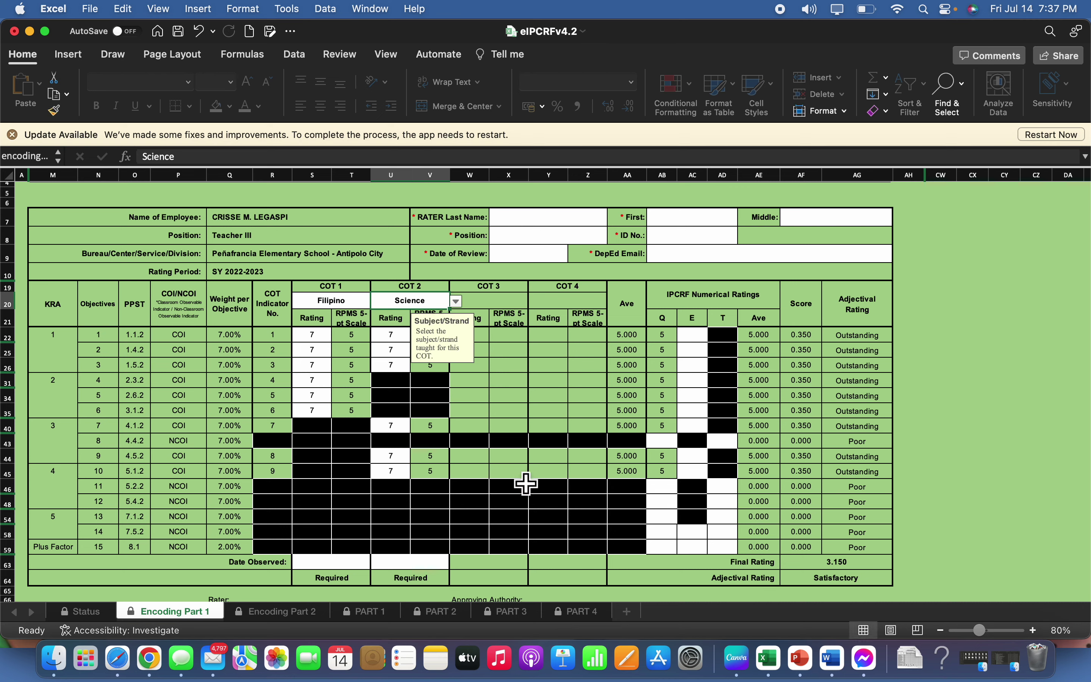
{"action": "left_click", "coordinate": [339, 563]}
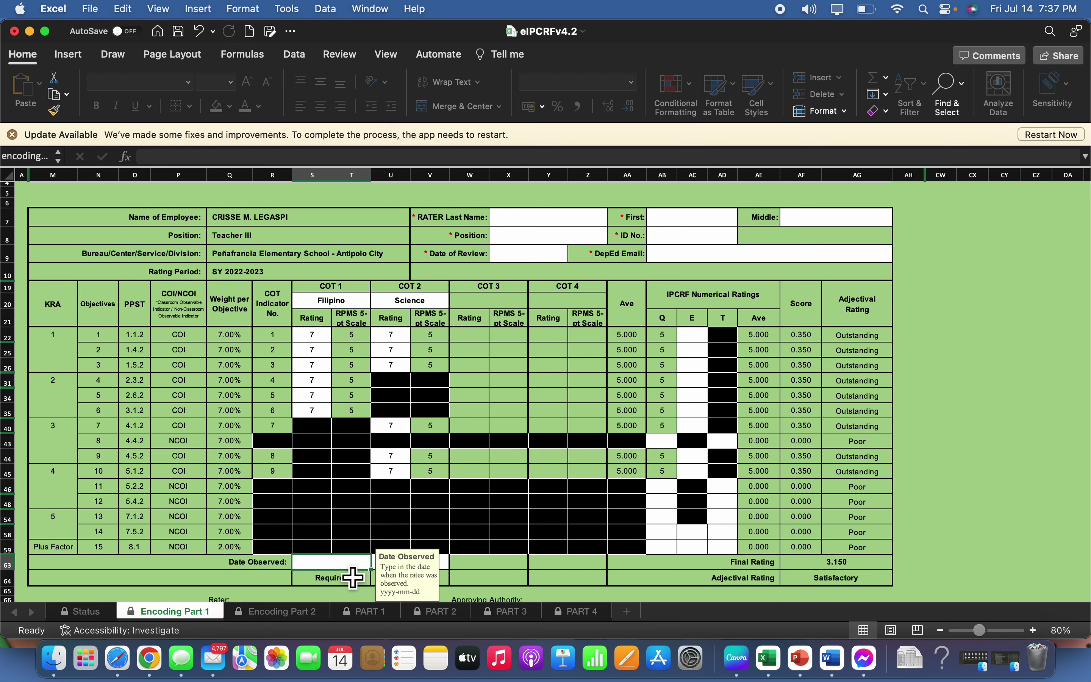
Enter observation dates 2023-03-11 for COT 1 and 2023-07-09 for COT 2
{"action": "type", "text": "M"}
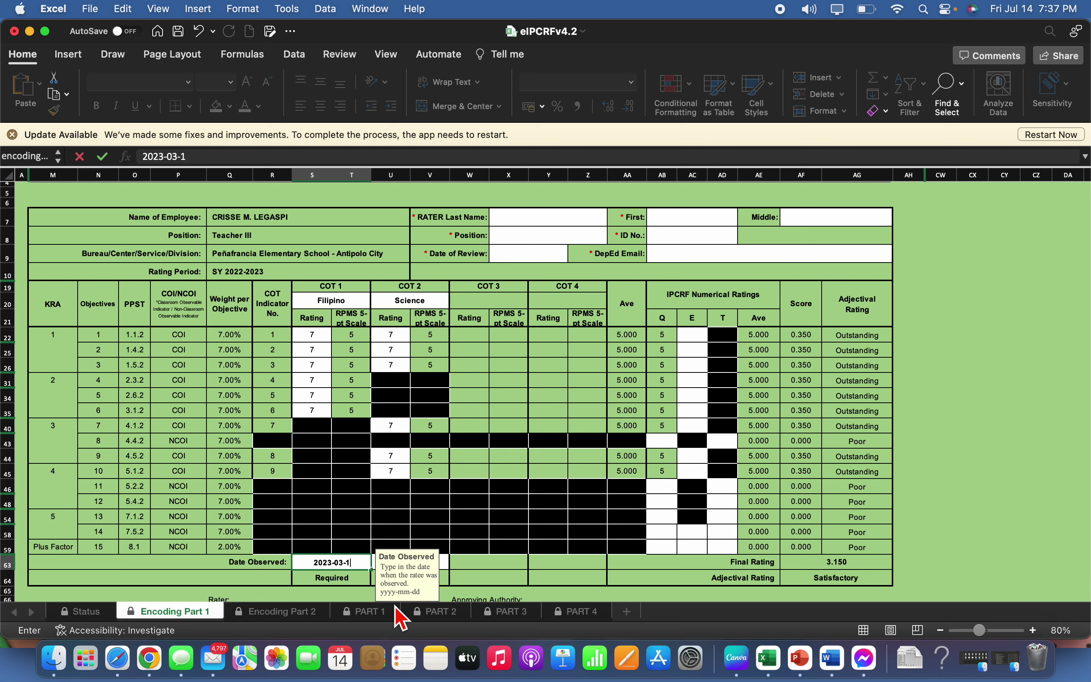
{"action": "left_click", "coordinate": [519, 578]}
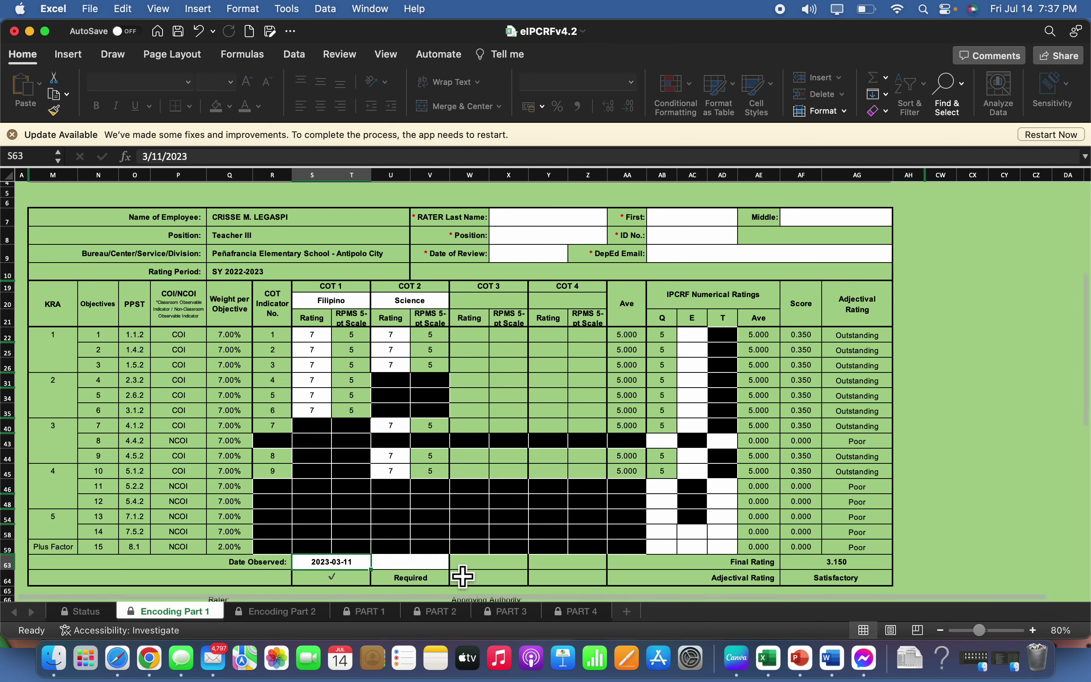
{"action": "left_click", "coordinate": [444, 574]}
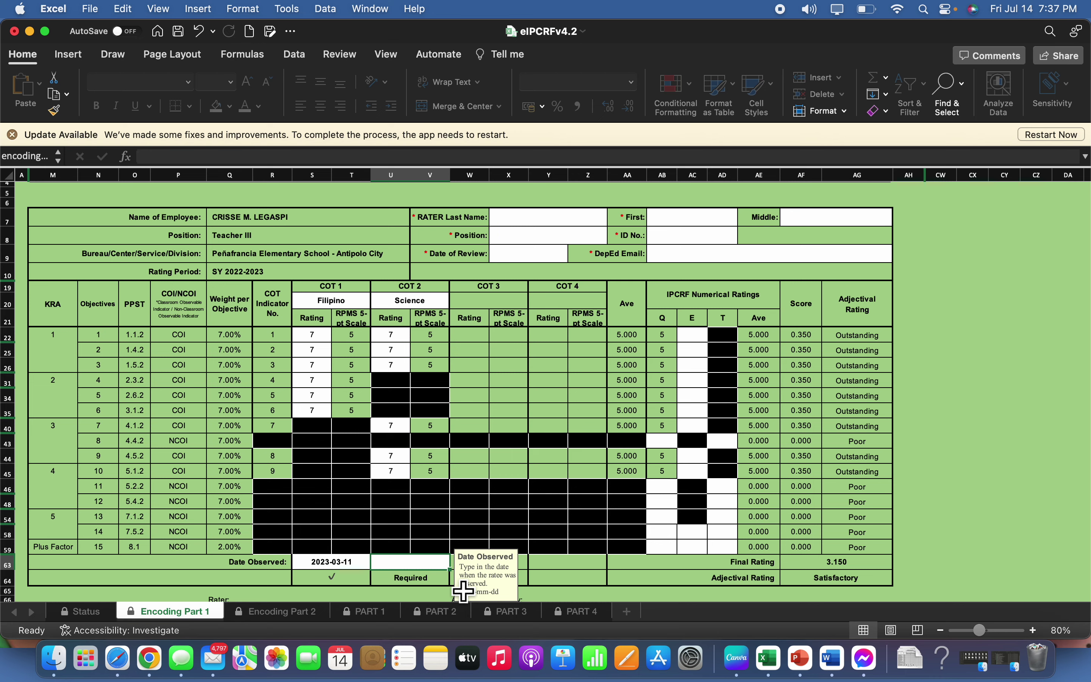
{"action": "type", "text": "06"}
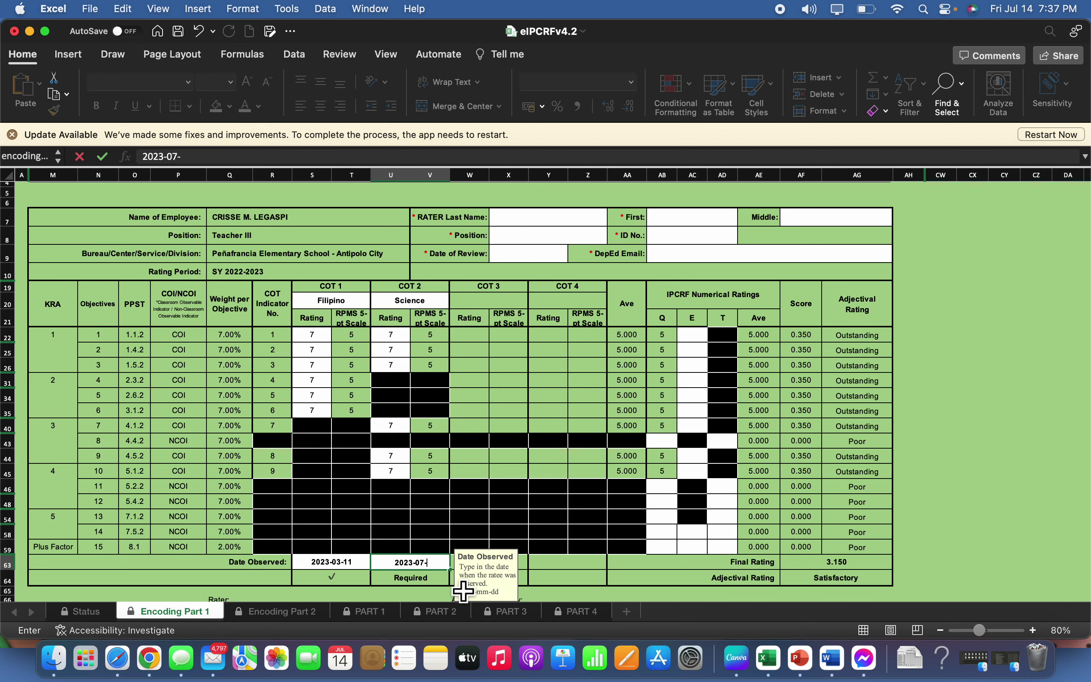
{"action": "key", "text": "Return"}
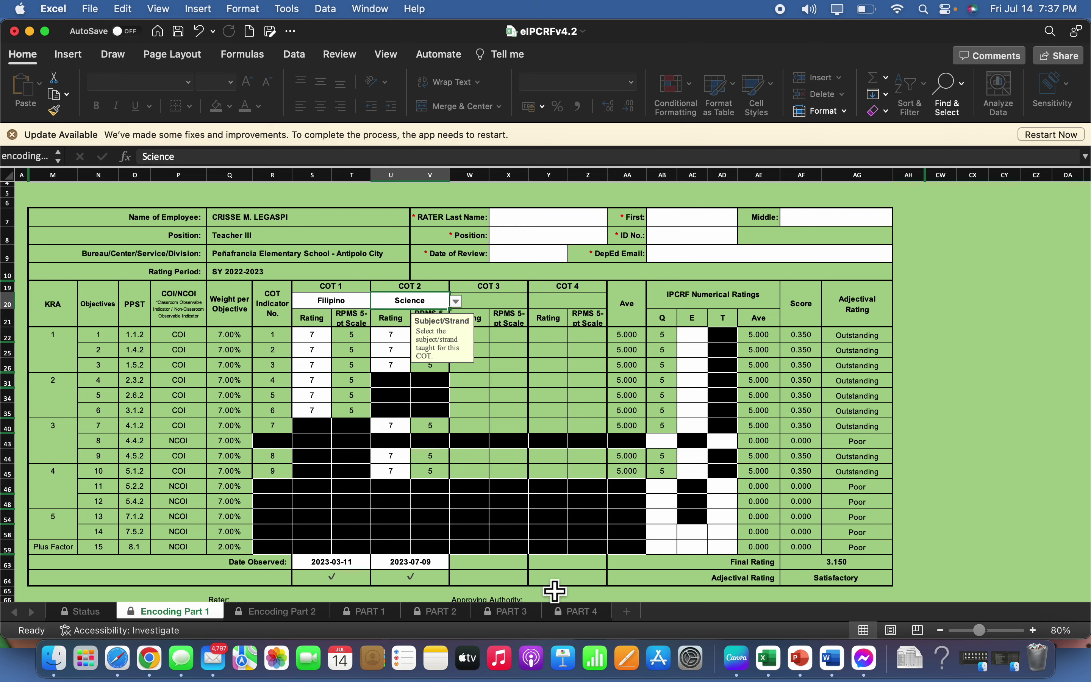
{"action": "scroll", "coordinate": [714, 482], "scroll_direction": "down", "scroll_amount": 2}
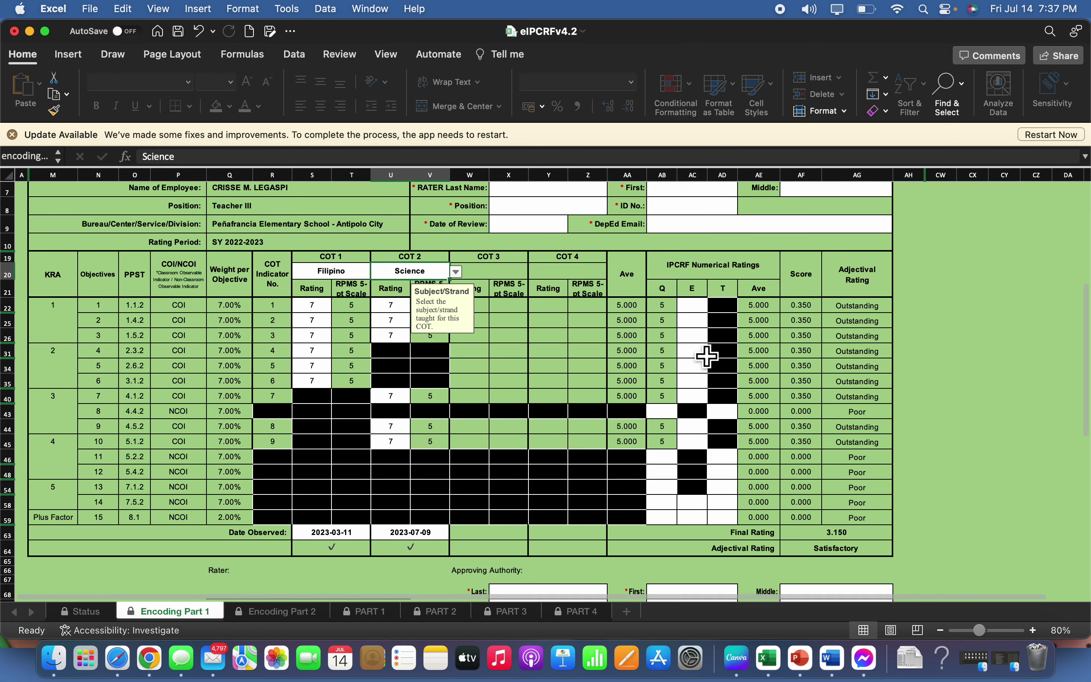
Rate the E column 5 for objectives 1 through 7
{"action": "left_click", "coordinate": [694, 308]}
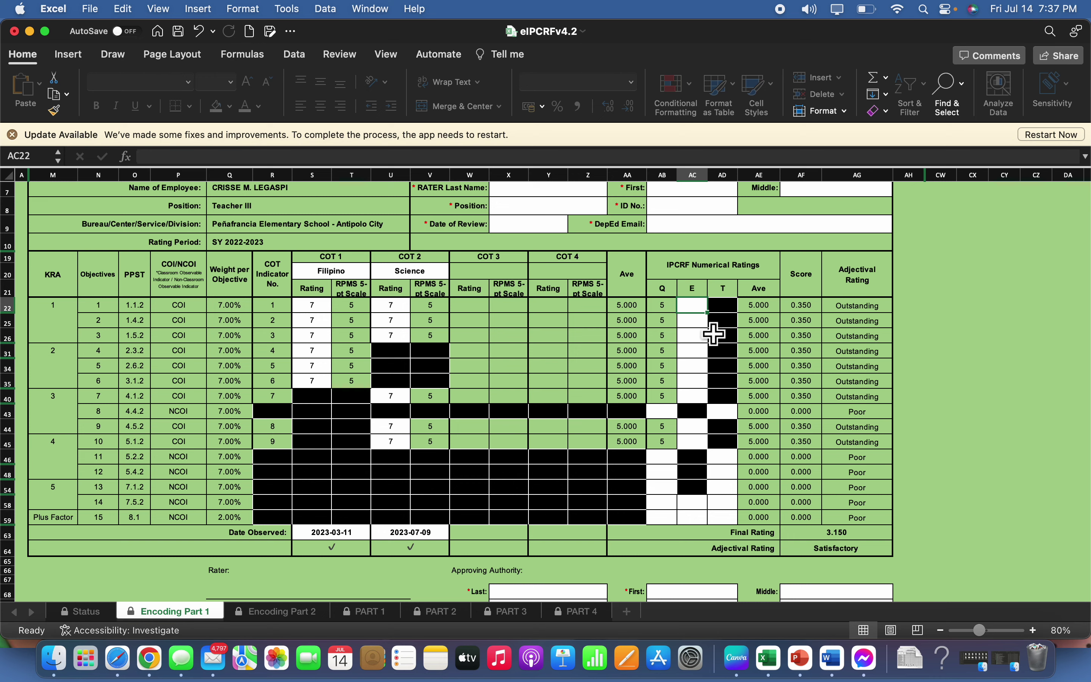
{"action": "mouse_move", "coordinate": [705, 318]}
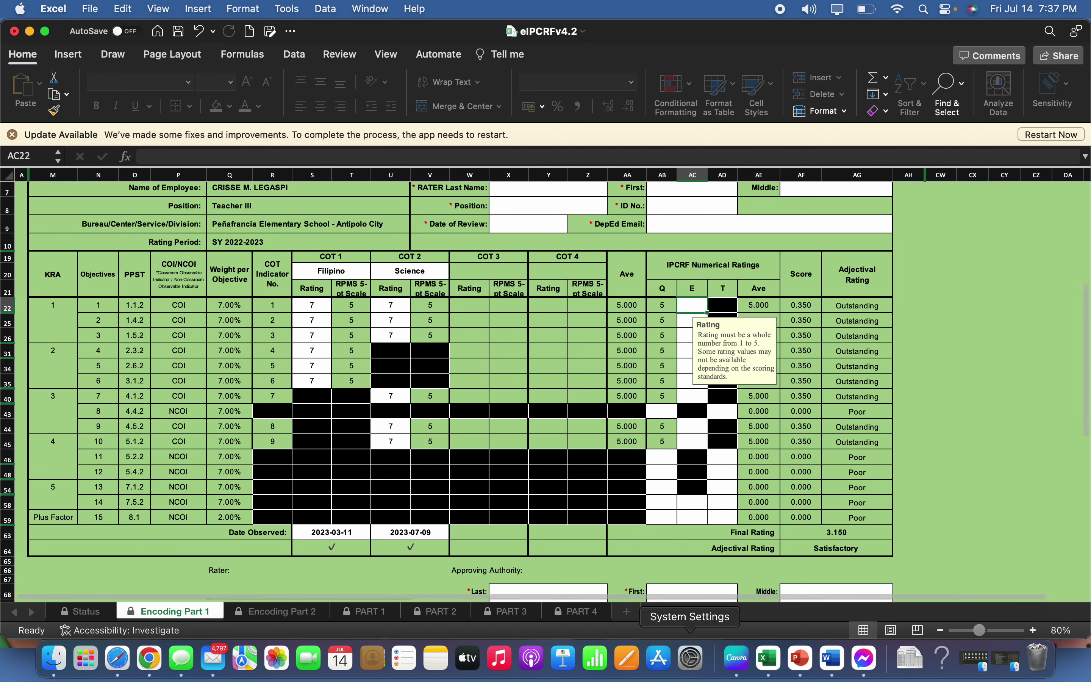
{"action": "type", "text": "5"}
{"action": "key", "text": "Return"}
{"action": "type", "text": "5"}
{"action": "key", "text": "Return"}
{"action": "type", "text": "5"}
{"action": "key", "text": "Return"}
{"action": "type", "text": "5"}
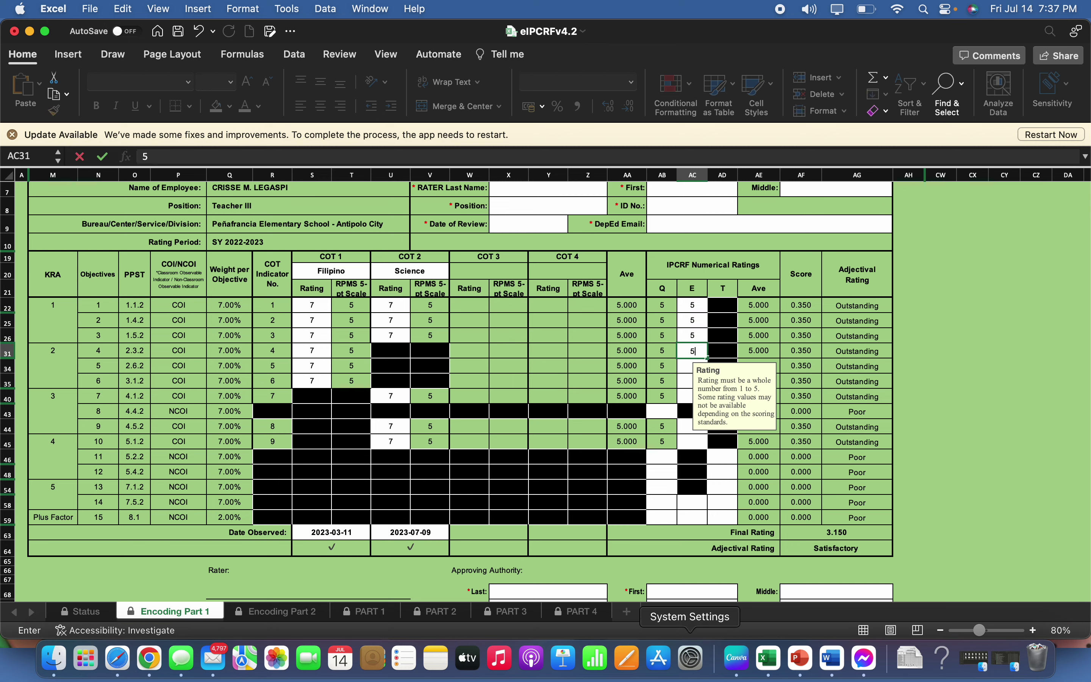
{"action": "key", "text": "Return"}
{"action": "type", "text": "5"}
{"action": "key", "text": "Return"}
{"action": "type", "text": "5"}
{"action": "key", "text": "Return"}
{"action": "type", "text": "5"}
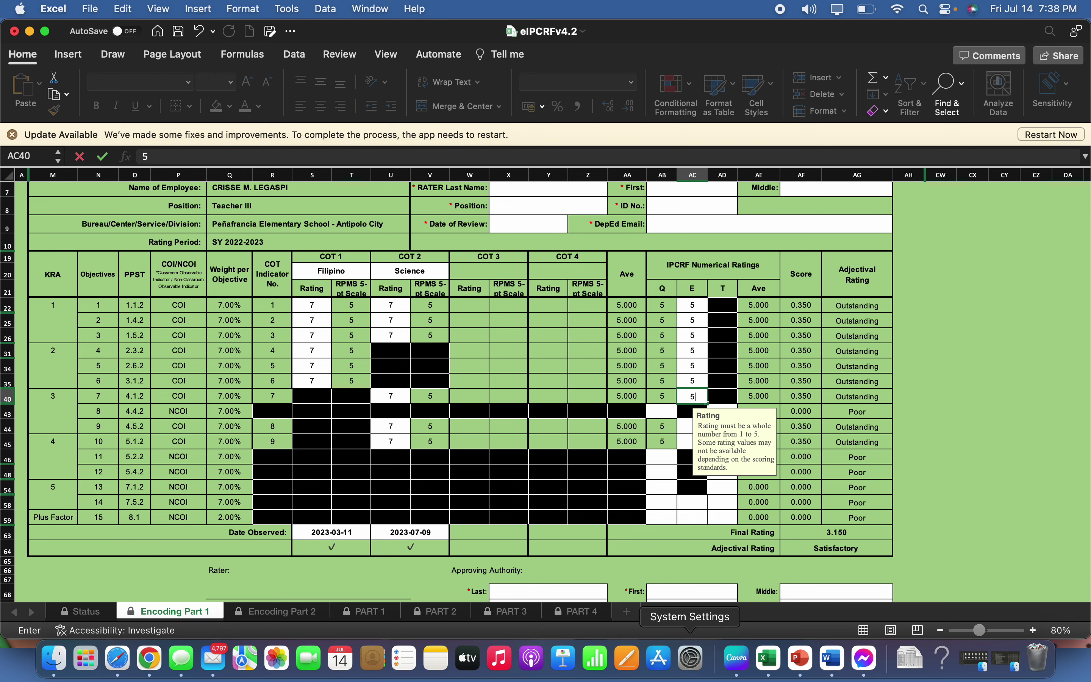
{"action": "key", "text": "Return"}
{"action": "left_click", "coordinate": [390, 396]}
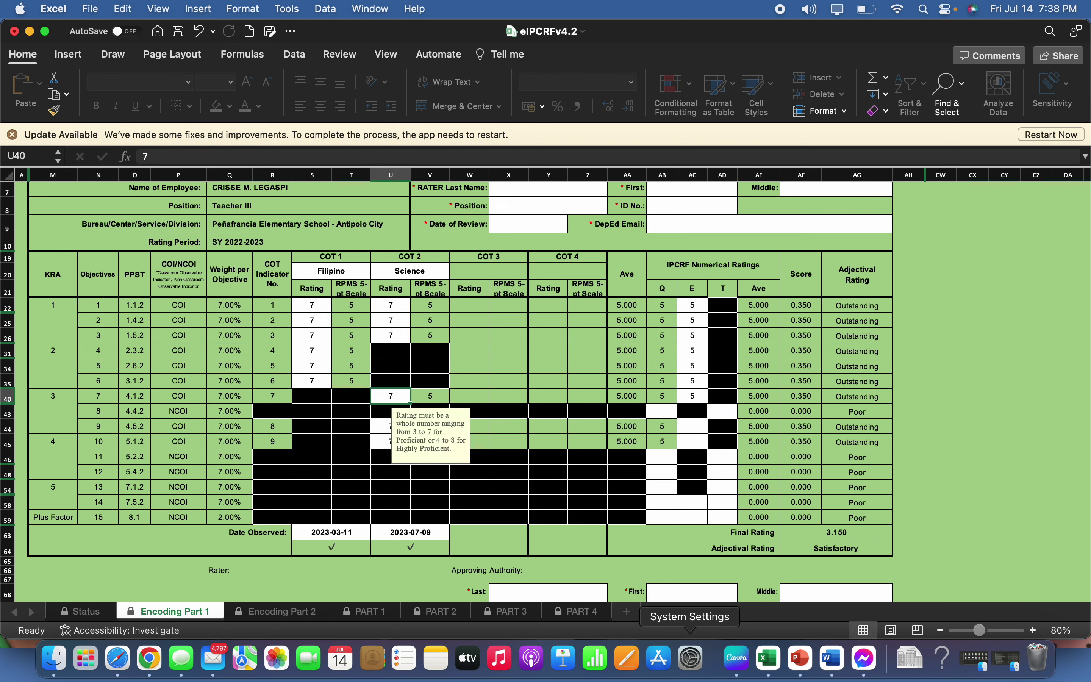
Give the open Q, E and T cells of objectives 8 to 13 a rating of 5
{"action": "left_click", "coordinate": [662, 411]}
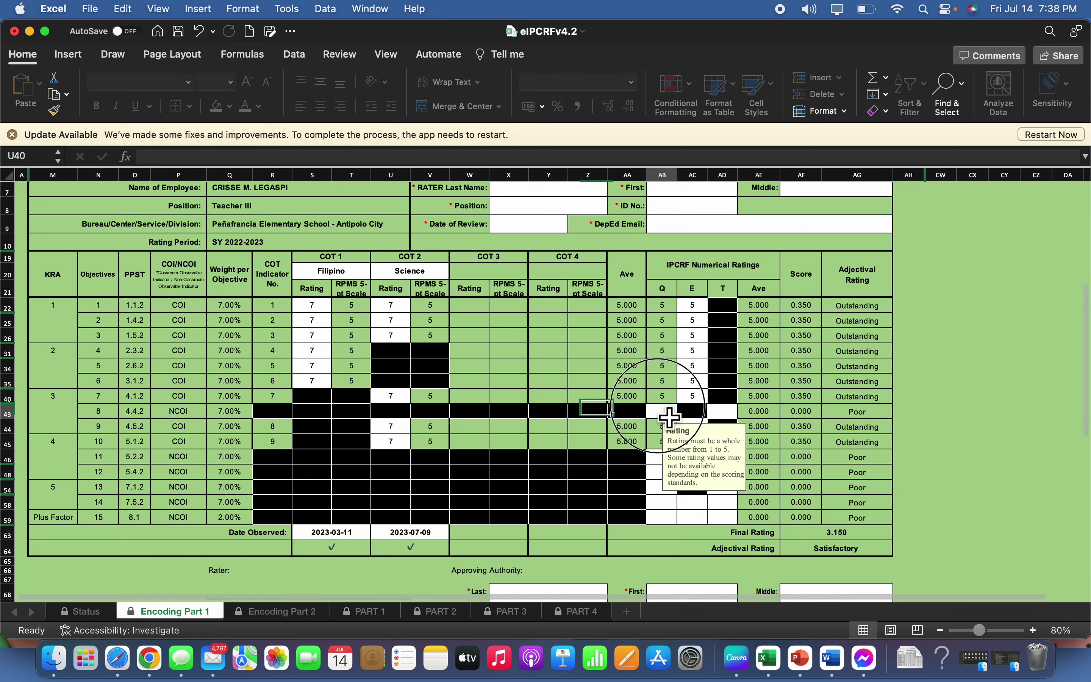
{"action": "type", "text": "5"}
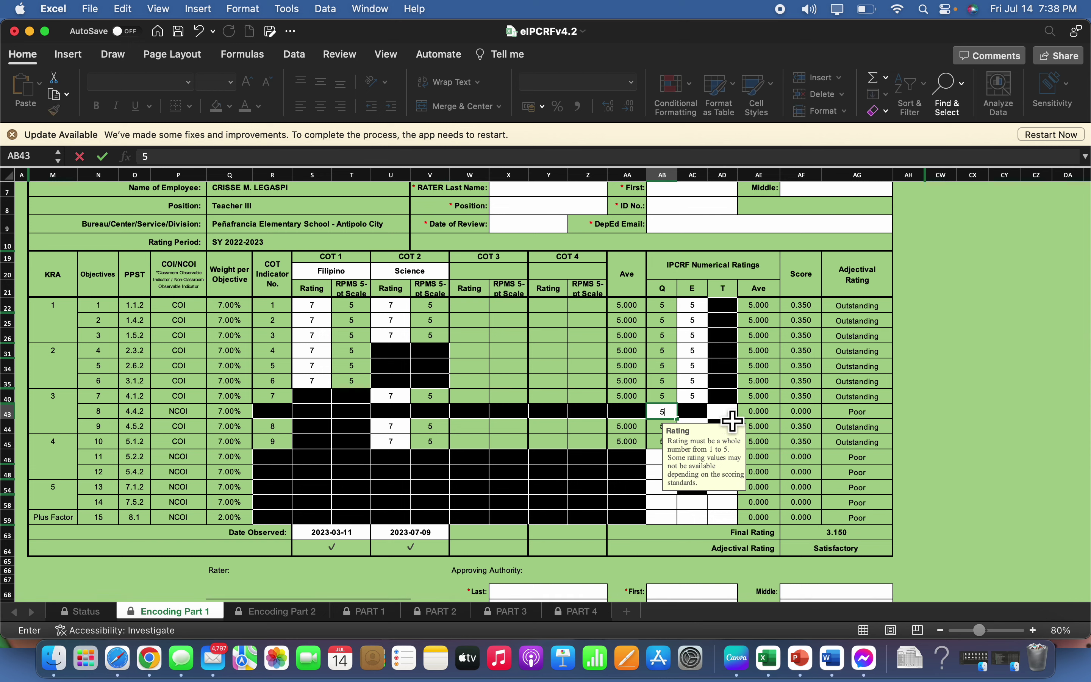
{"action": "left_click", "coordinate": [723, 413]}
{"action": "type", "text": "5"}
{"action": "key", "text": "Return"}
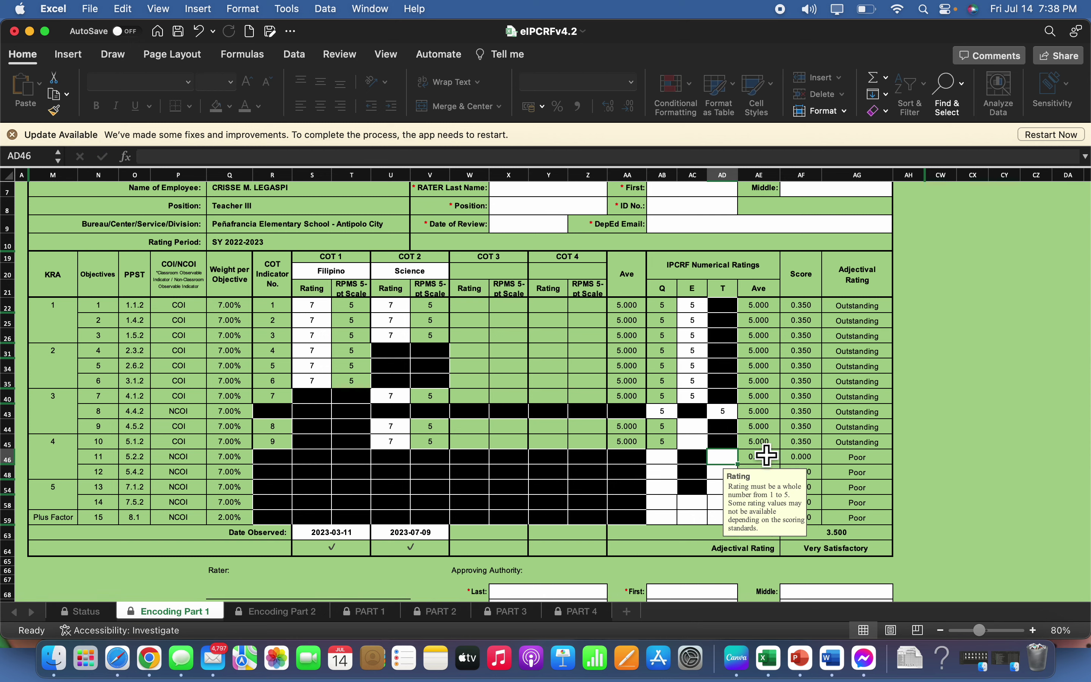
{"action": "left_click", "coordinate": [697, 438]}
{"action": "type", "text": "5"}
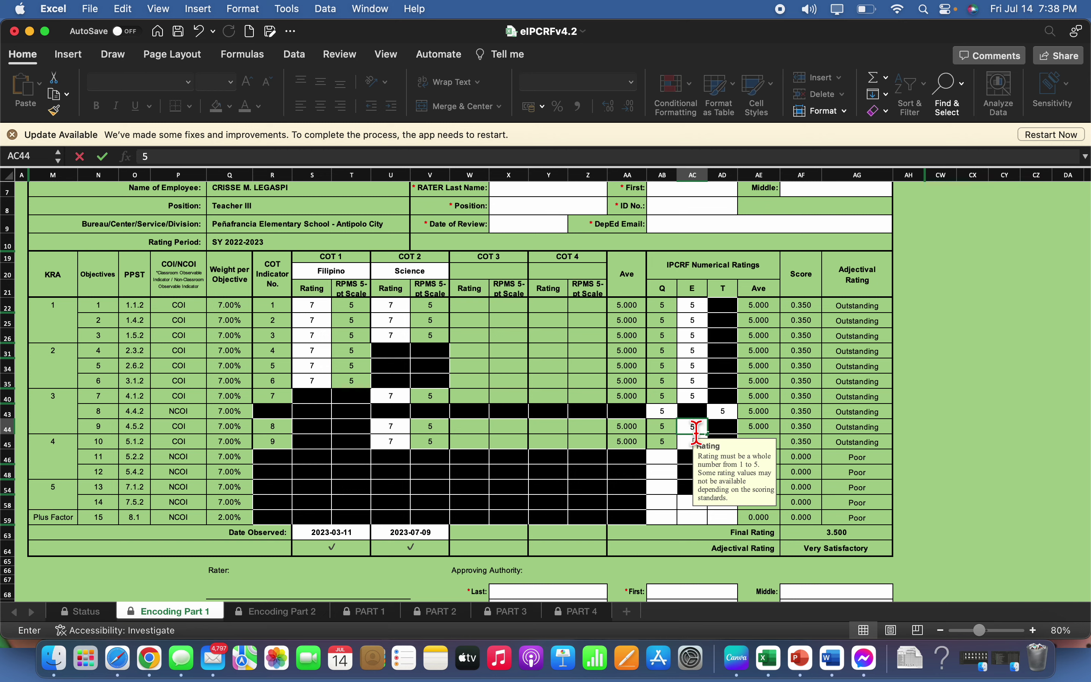
{"action": "key", "text": "Return"}
{"action": "type", "text": "5"}
{"action": "key", "text": "Return"}
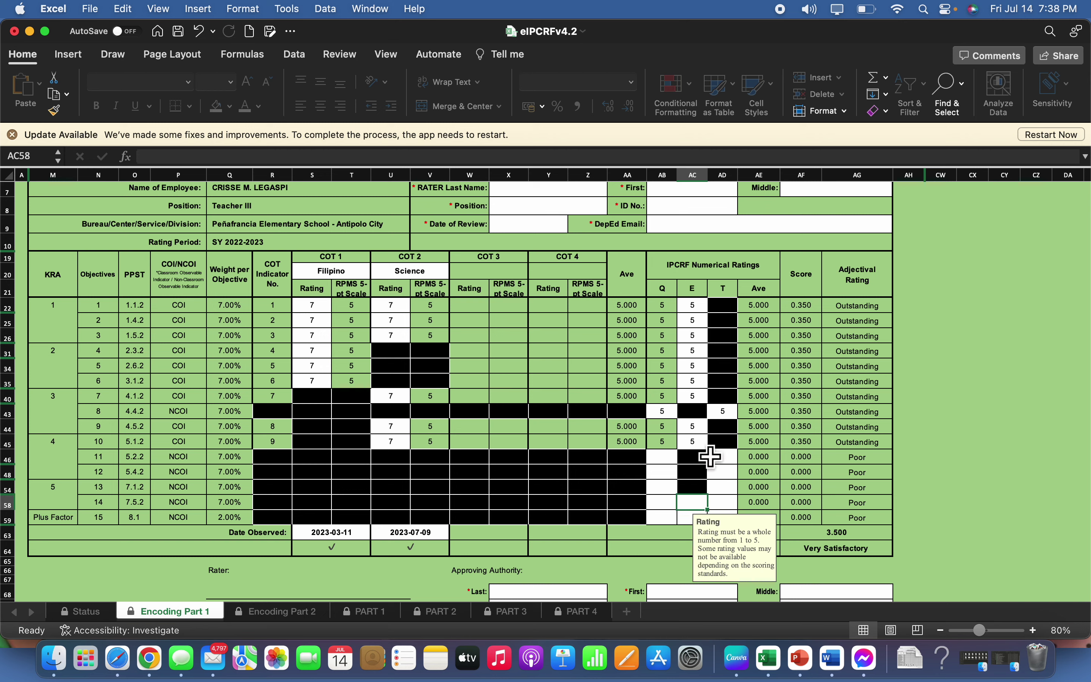
{"action": "left_click", "coordinate": [665, 457]}
{"action": "type", "text": "5"}
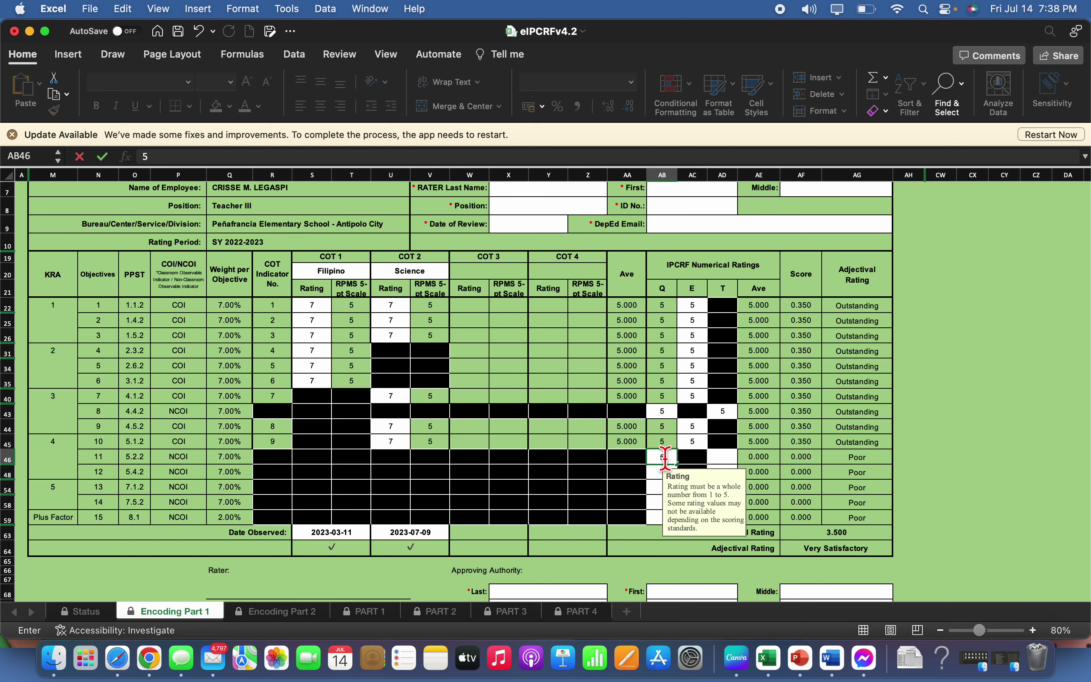
{"action": "key", "text": "Return"}
{"action": "type", "text": "5"}
{"action": "key", "text": "Return"}
{"action": "type", "text": "5"}
{"action": "key", "text": "Return"}
{"action": "type", "text": "5"}
{"action": "key", "text": "Return"}
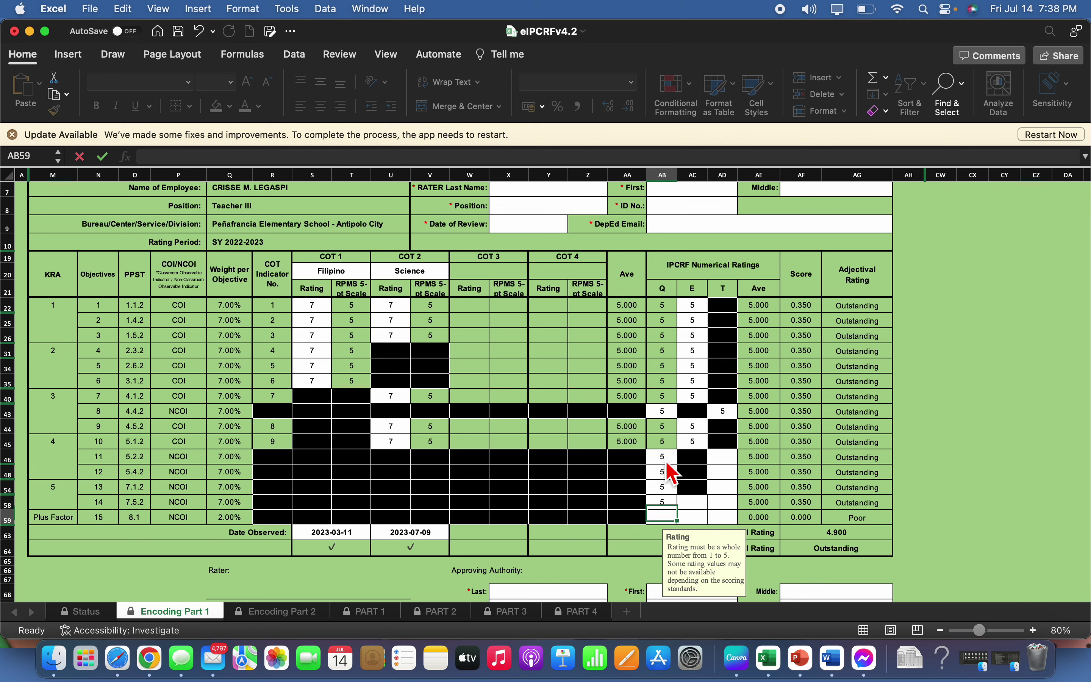
{"action": "type", "text": "5"}
Rate objective 14's E and the T cells from objective 11 to the Plus Factor 5
{"action": "left_click", "coordinate": [692, 501]}
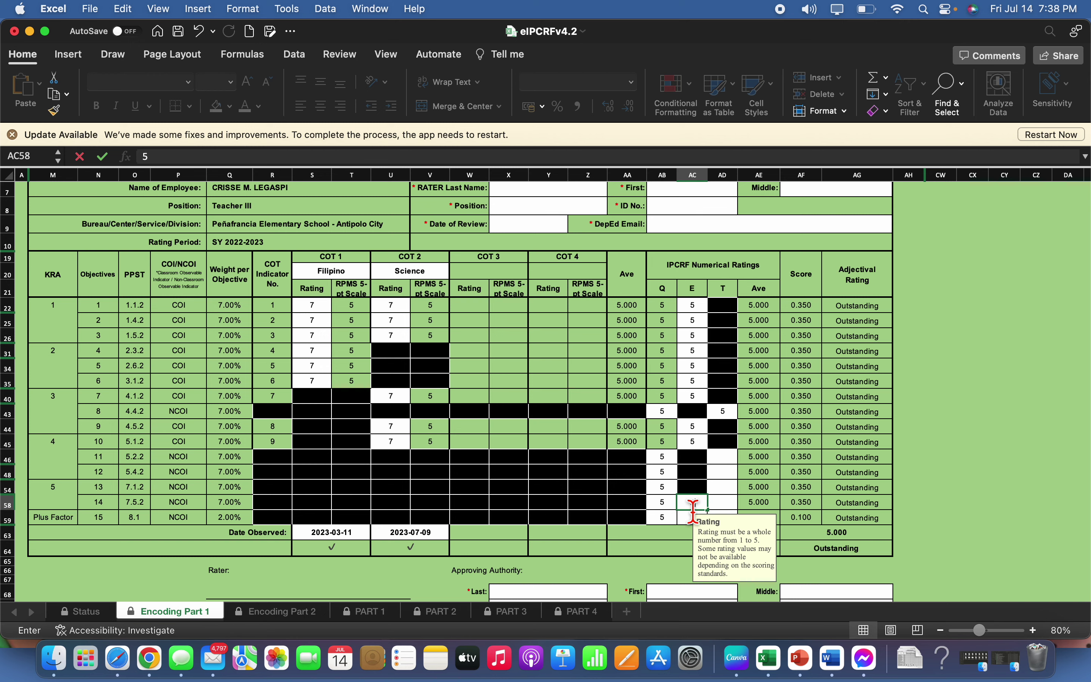
{"action": "type", "text": "5"}
{"action": "key", "text": "Return"}
{"action": "type", "text": "5"}
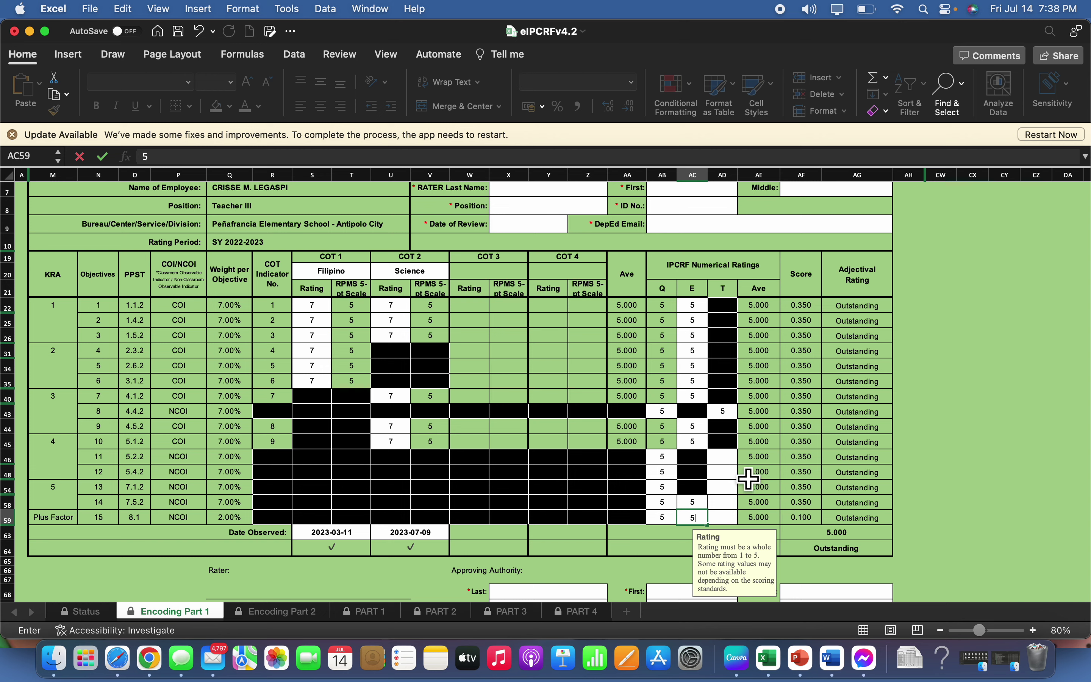
{"action": "left_click", "coordinate": [723, 457]}
{"action": "type", "text": "5"}
{"action": "key", "text": "Return"}
{"action": "type", "text": "5"}
{"action": "key", "text": "Return"}
{"action": "type", "text": "5"}
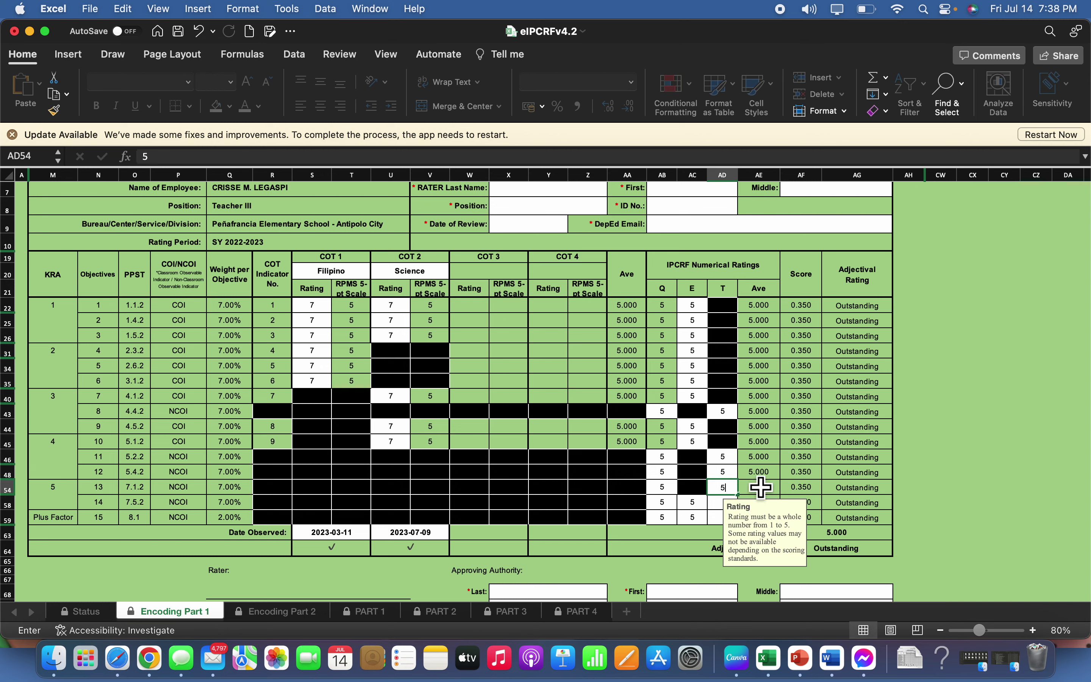
{"action": "key", "text": "Return"}
{"action": "type", "text": "5"}
{"action": "key", "text": "Return"}
{"action": "type", "text": "5"}
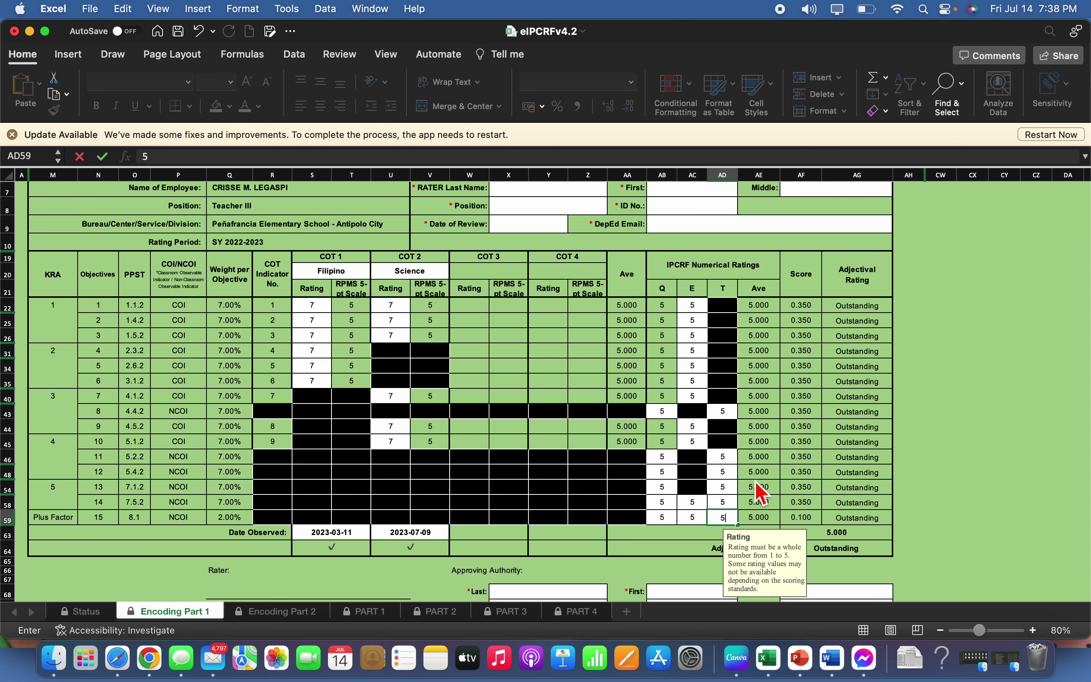
{"action": "key", "text": "Return"}
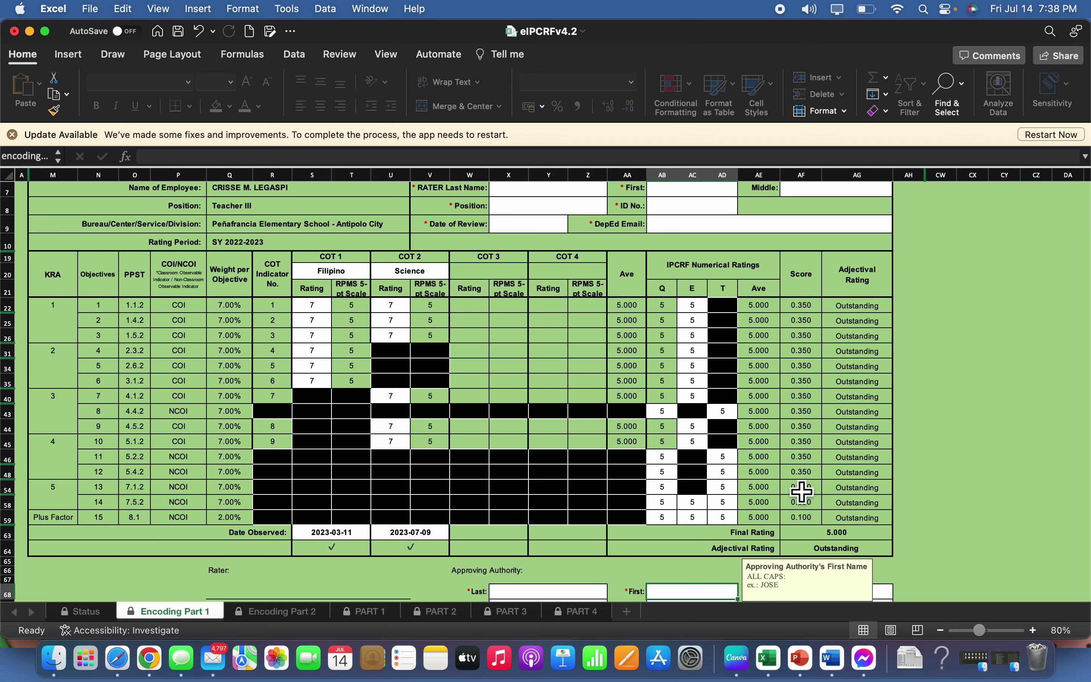
Enter the rater's last name in X7
{"action": "scroll", "coordinate": [566, 241], "scroll_direction": "up", "scroll_amount": 1}
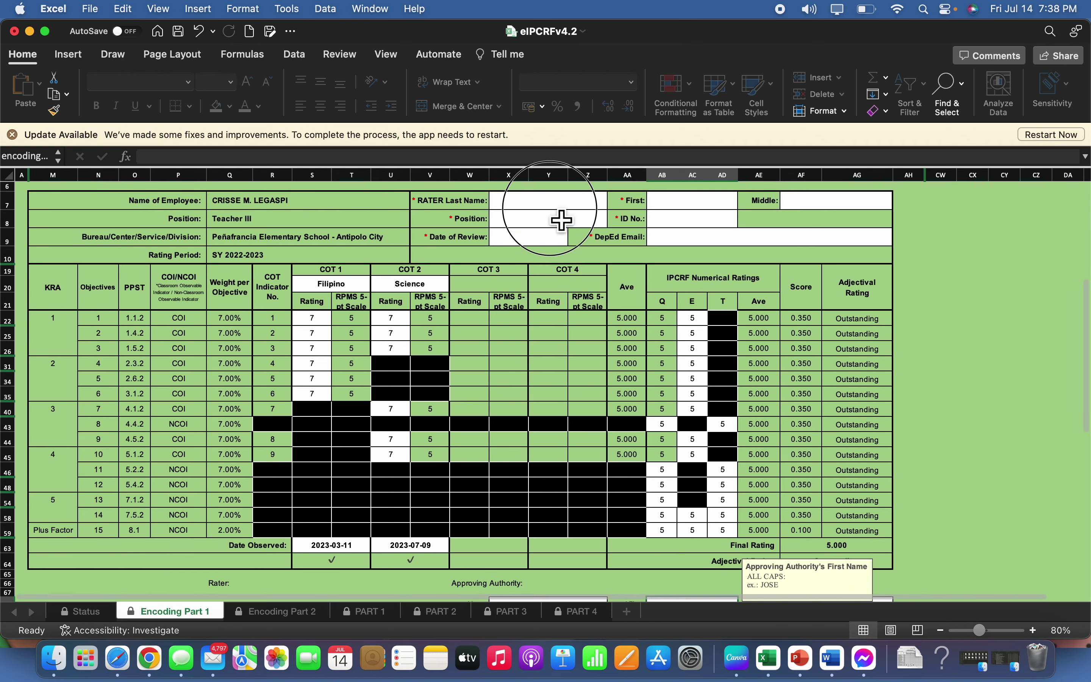
{"action": "left_click", "coordinate": [564, 205]}
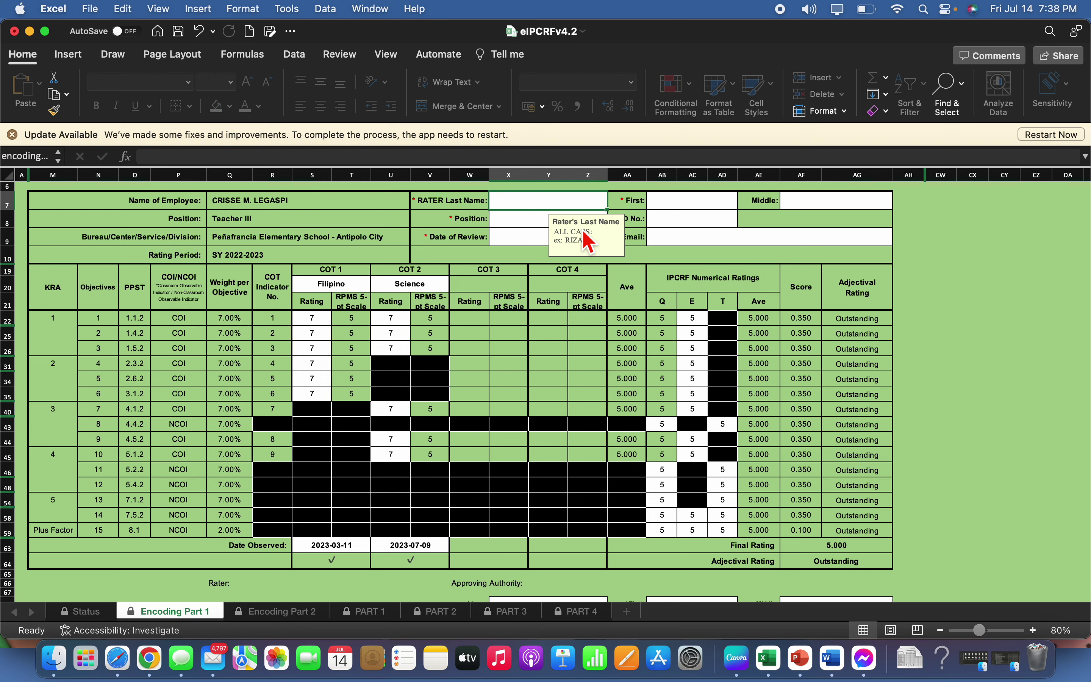
{"action": "type", "text": "MARY"}
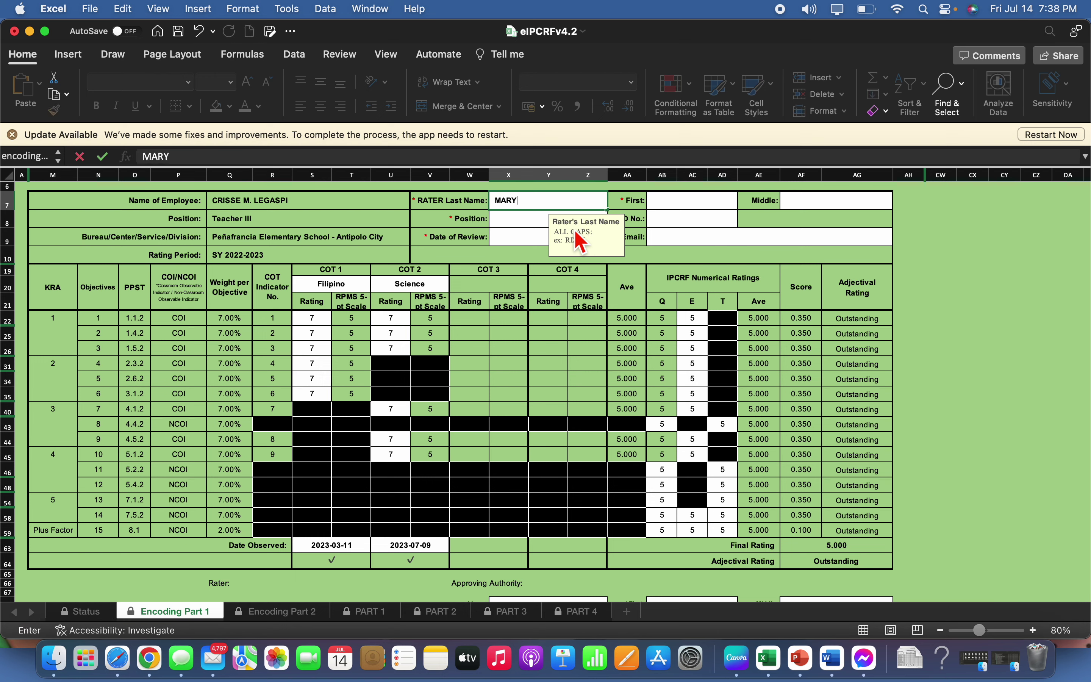
{"action": "key", "text": "Return"}
Set the rater's position in X8 to Master Teacher II
{"action": "type", "text": "MA"}
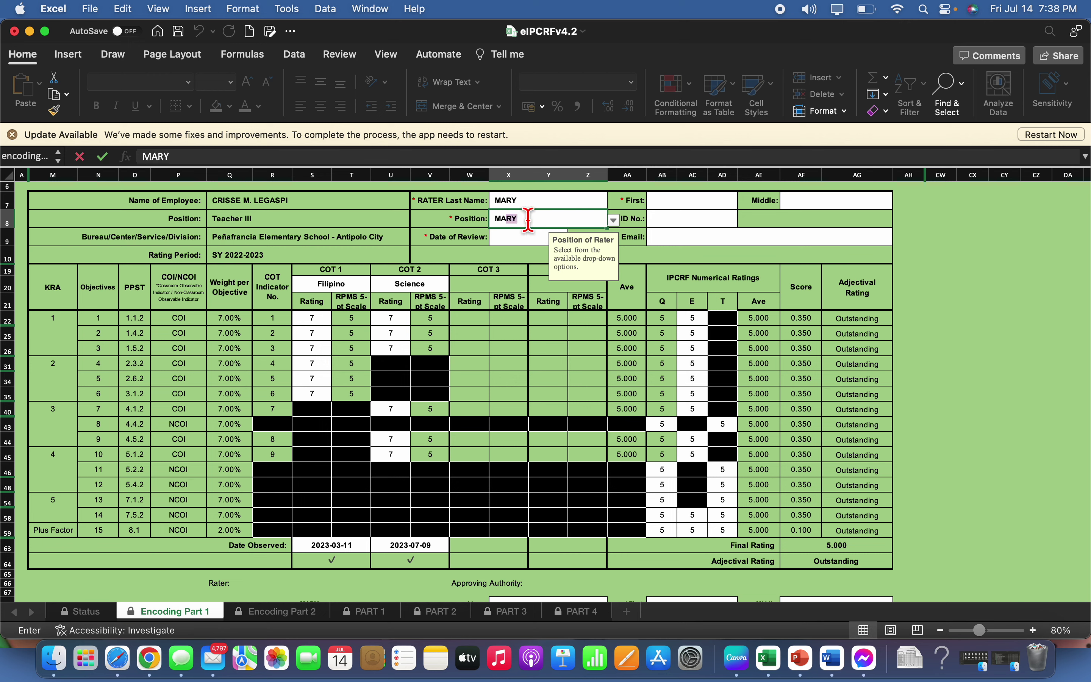
{"action": "key", "text": "BackSpace"}
{"action": "key", "text": "BackSpace"}
{"action": "key", "text": "BackSpace"}
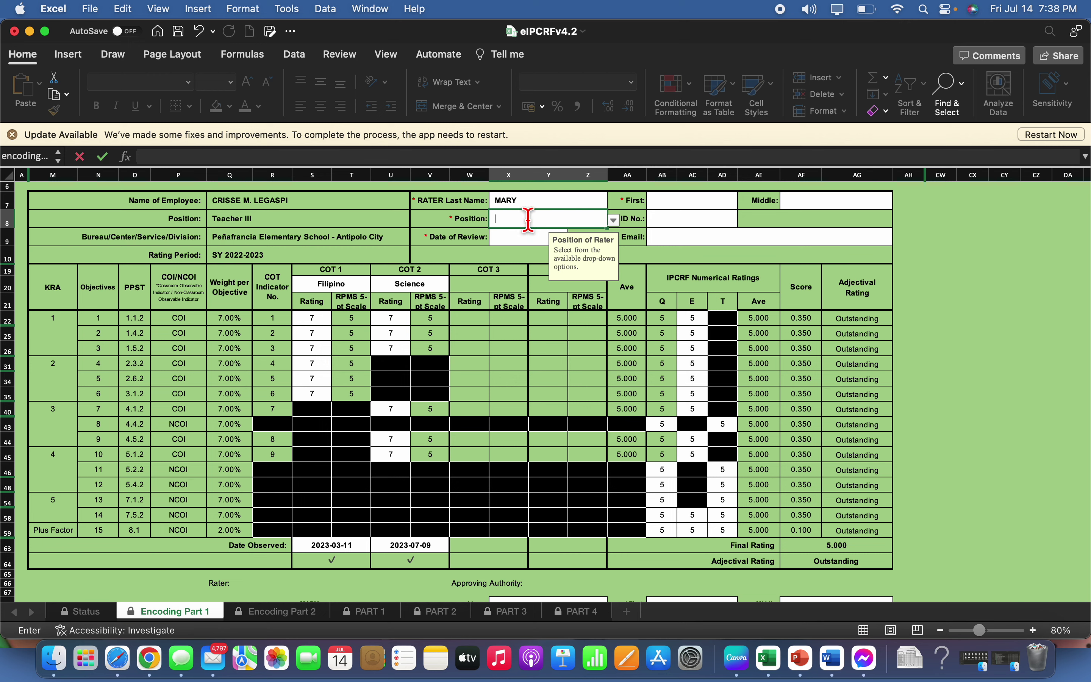
{"action": "left_click", "coordinate": [614, 220]}
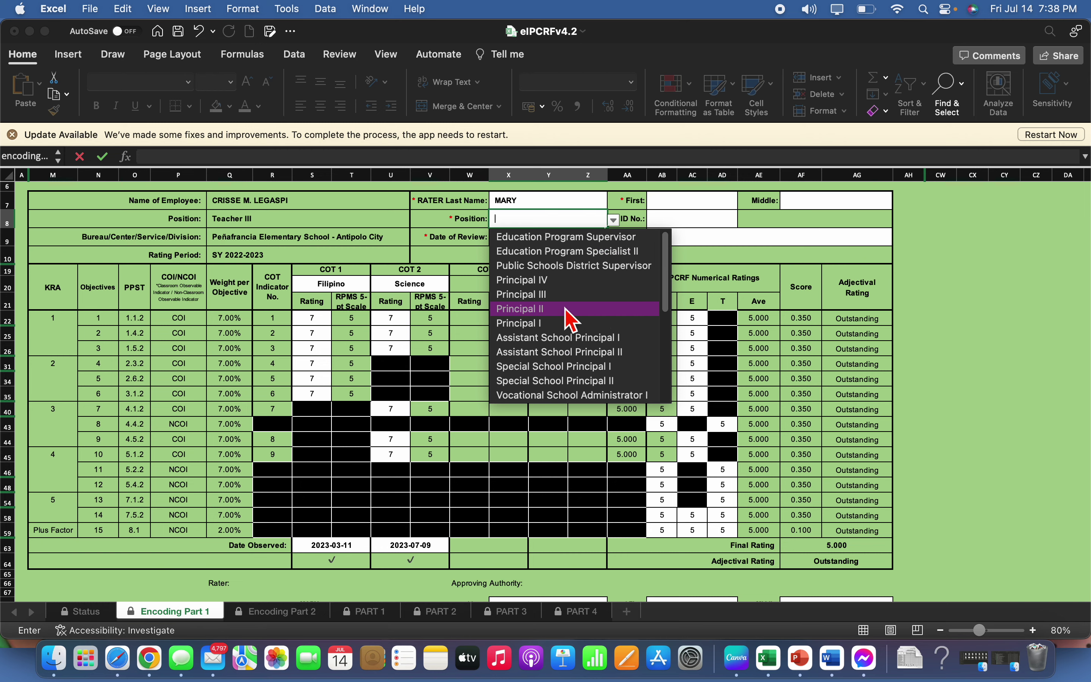
{"action": "scroll", "coordinate": [590, 397], "scroll_direction": "down", "scroll_amount": 5}
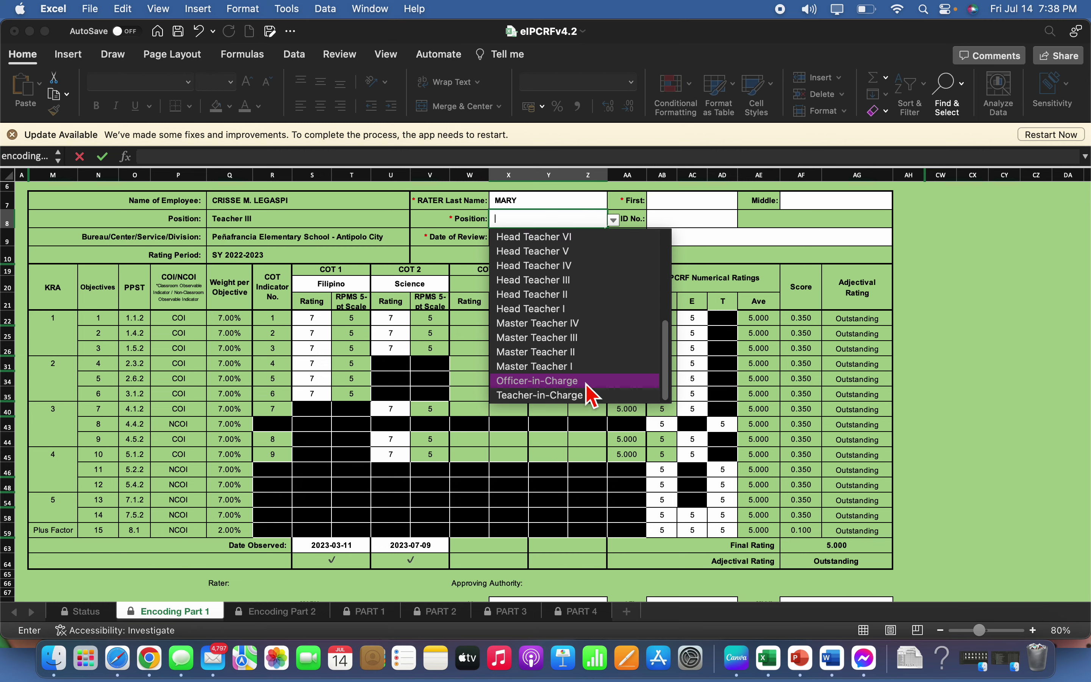
{"action": "key", "text": "Escape"}
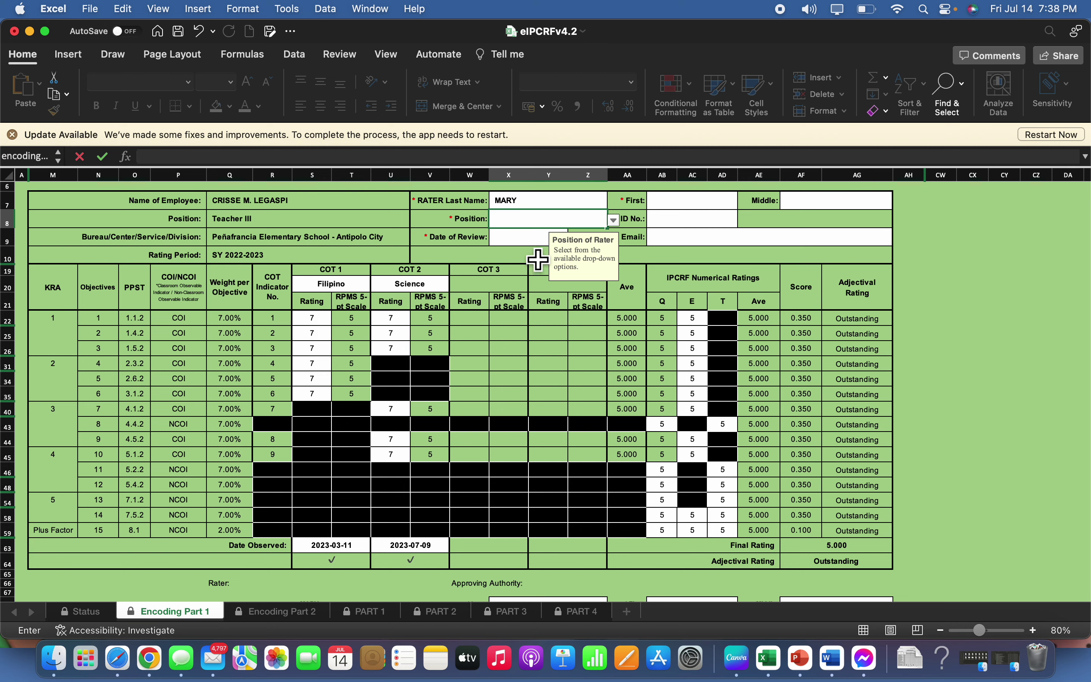
{"action": "left_click", "coordinate": [534, 239]}
{"action": "left_click", "coordinate": [594, 220]}
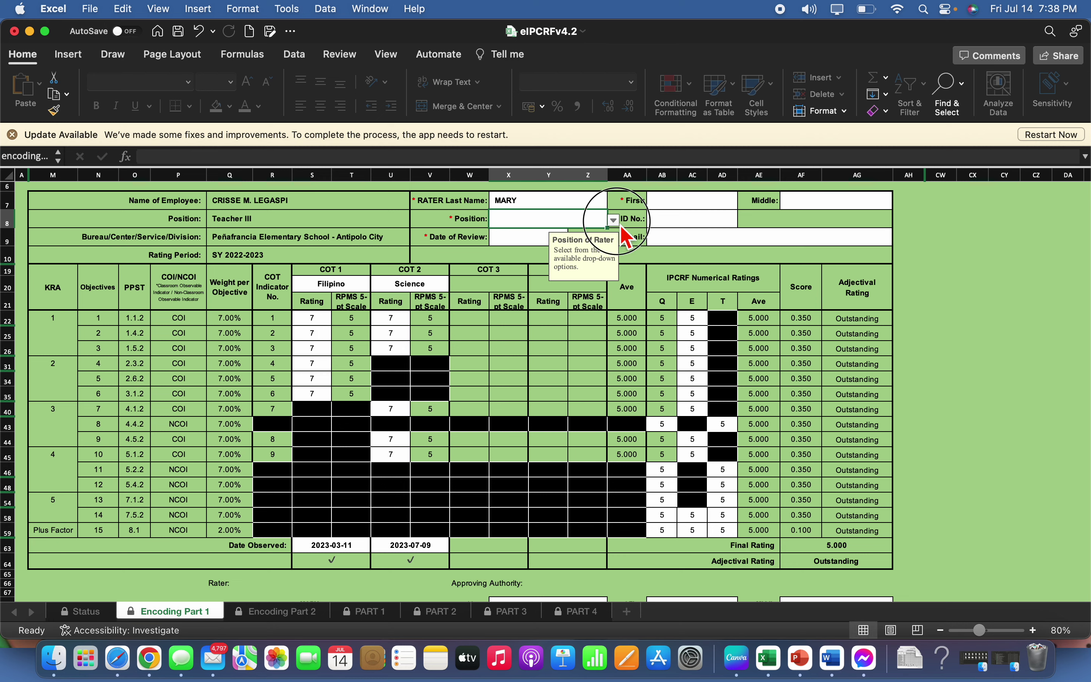
{"action": "left_click", "coordinate": [614, 221]}
{"action": "scroll", "coordinate": [539, 361], "scroll_direction": "down", "scroll_amount": 5}
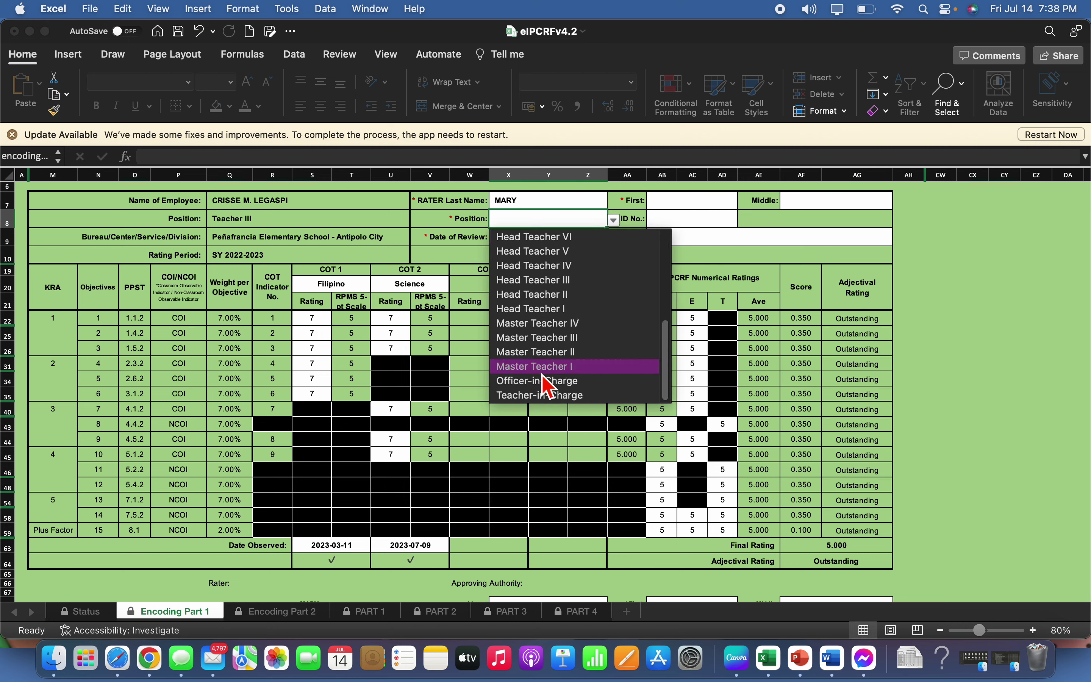
{"action": "left_click", "coordinate": [537, 352]}
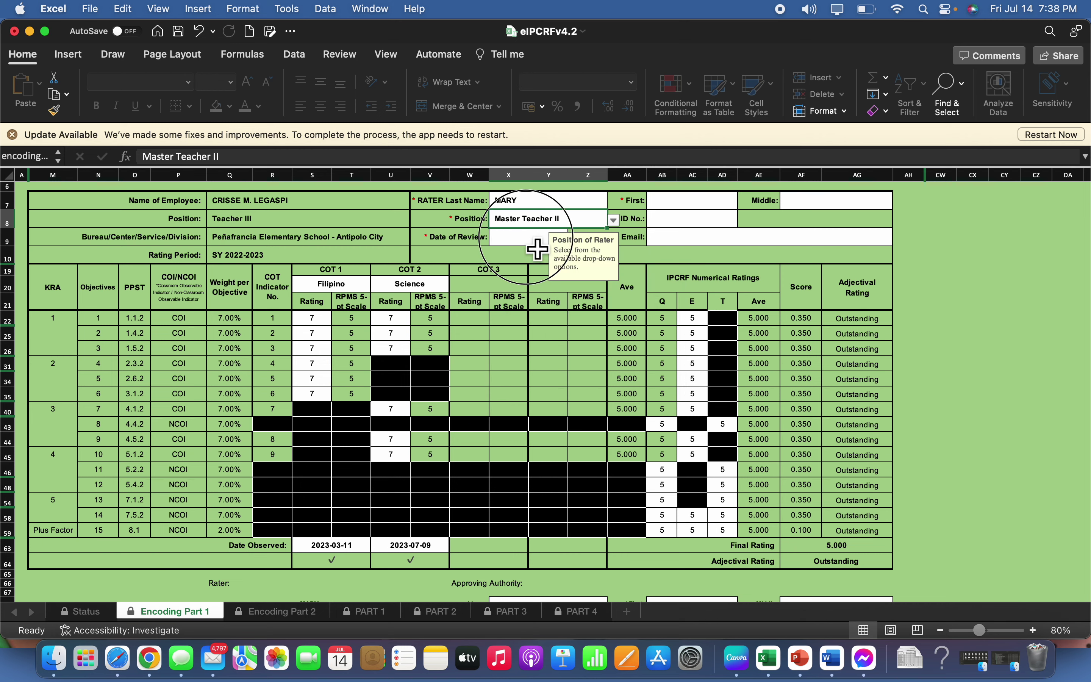
{"action": "key", "text": "Return"}
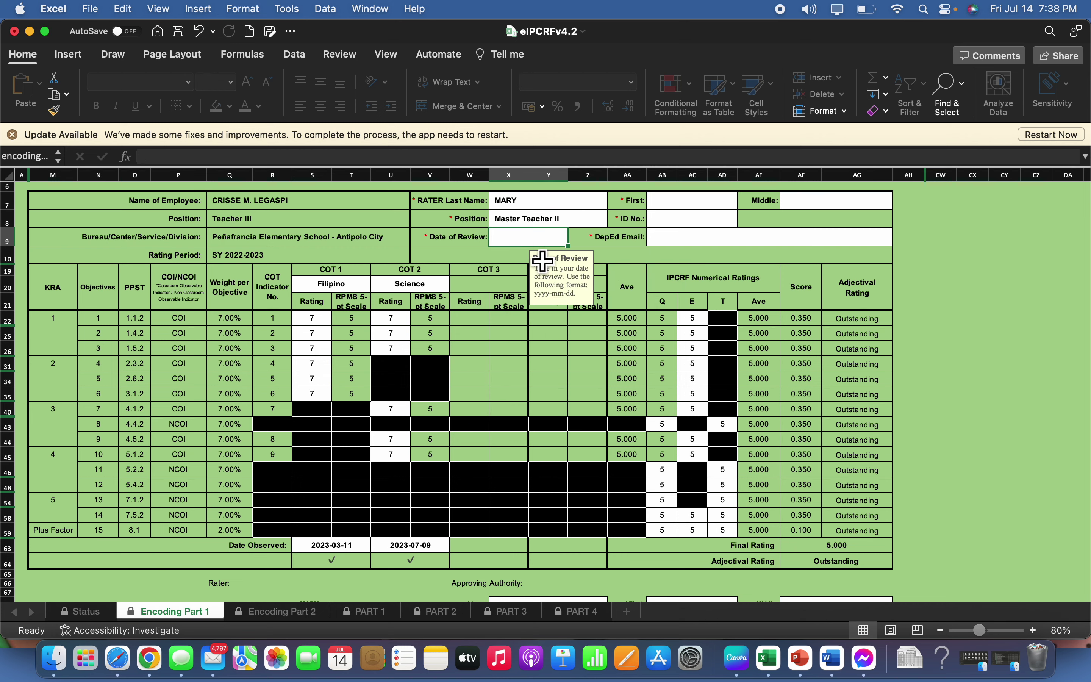
Set the review date to 2023-07-15 and replace the rater's last name
{"action": "type", "text": "2023-07-15"}
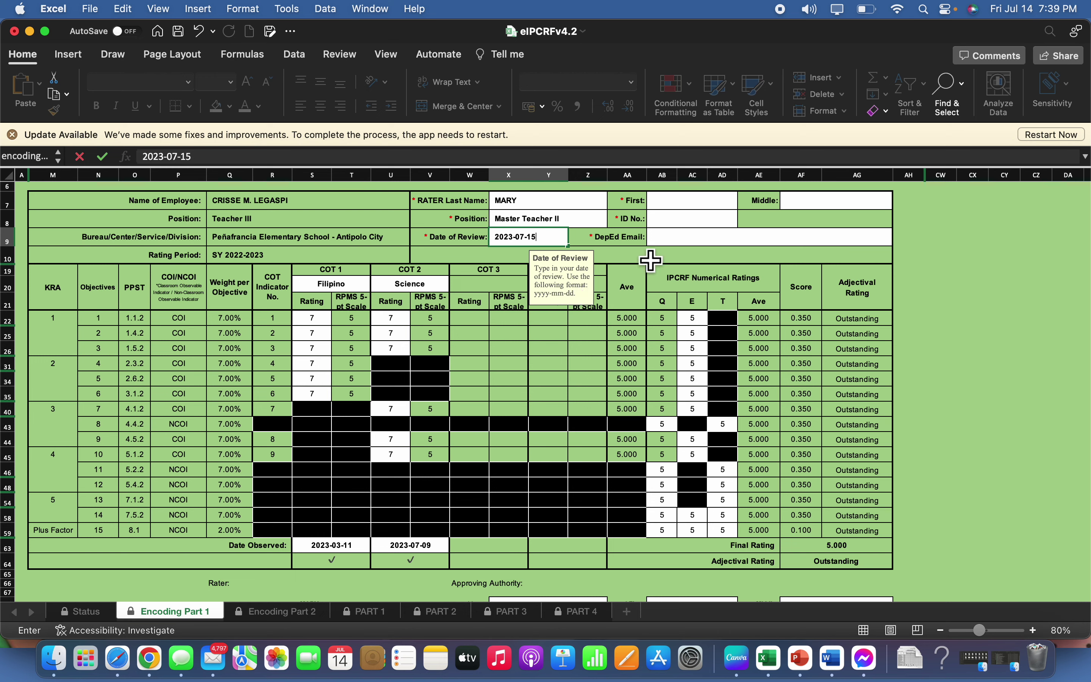
{"action": "left_click", "coordinate": [698, 202]}
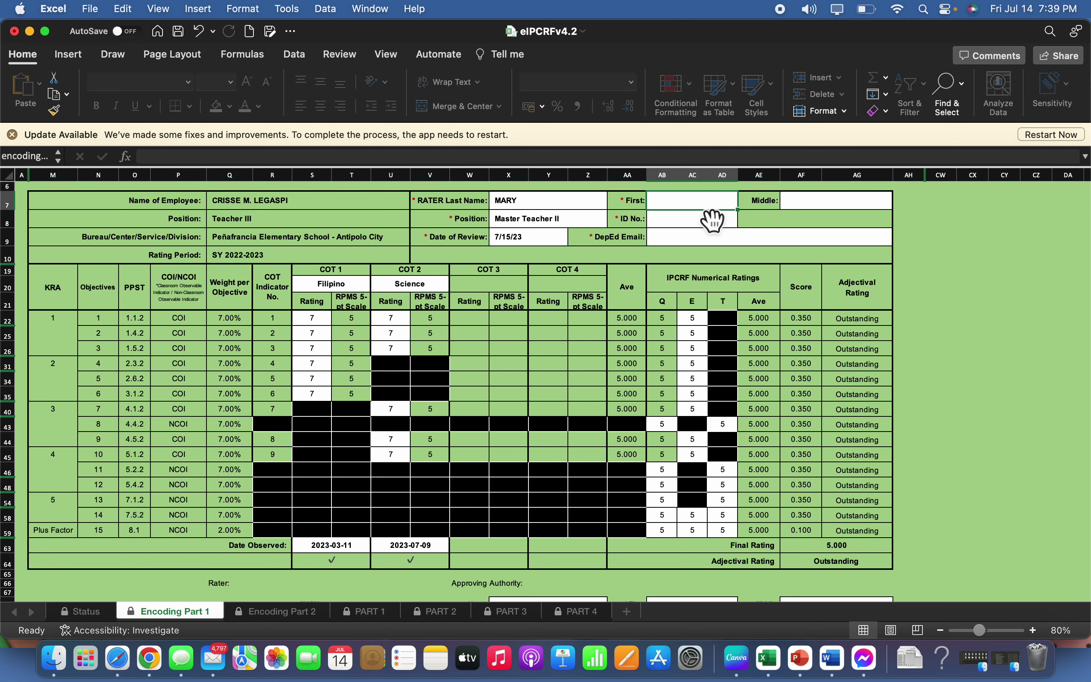
{"action": "left_click", "coordinate": [562, 207]}
{"action": "key", "text": "Delete"}
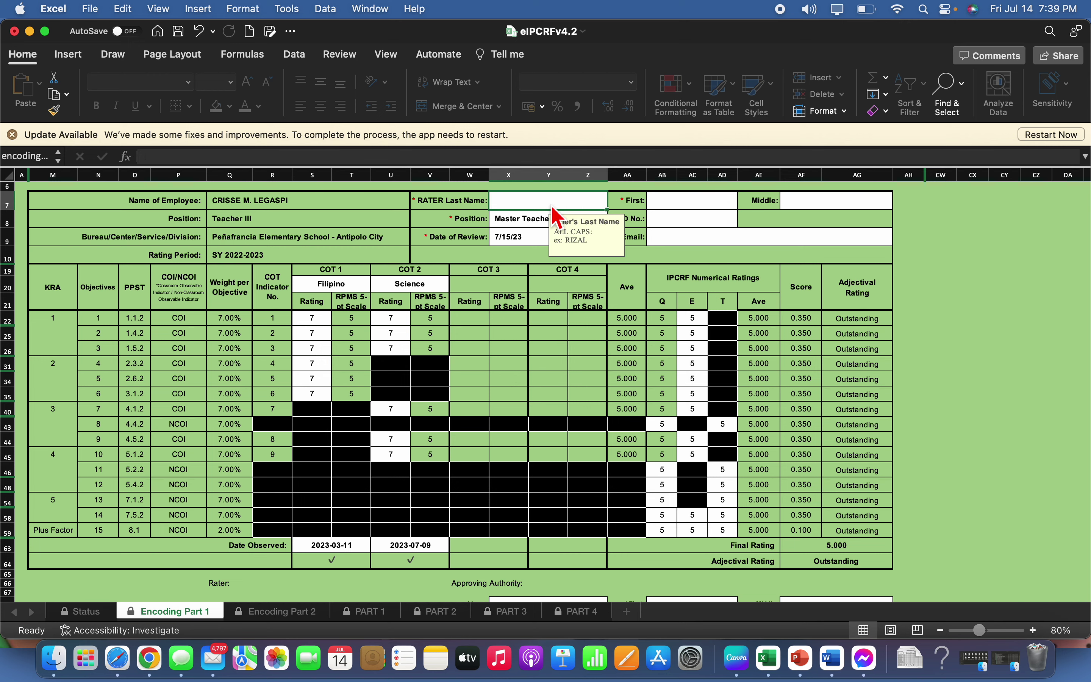
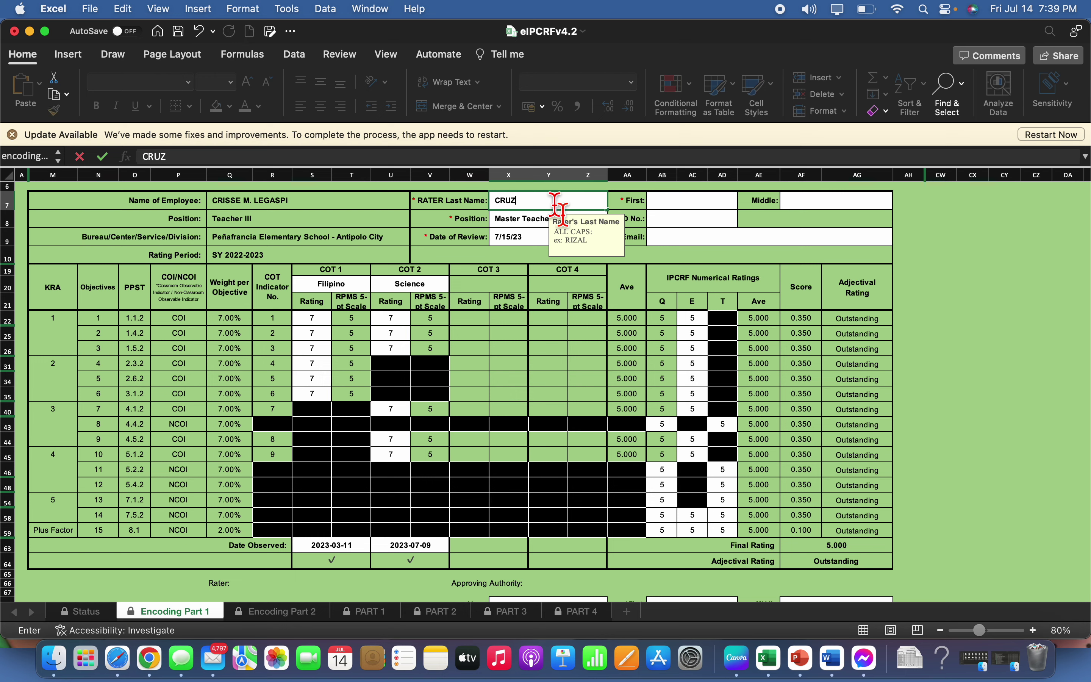
{"action": "left_click", "coordinate": [716, 206]}
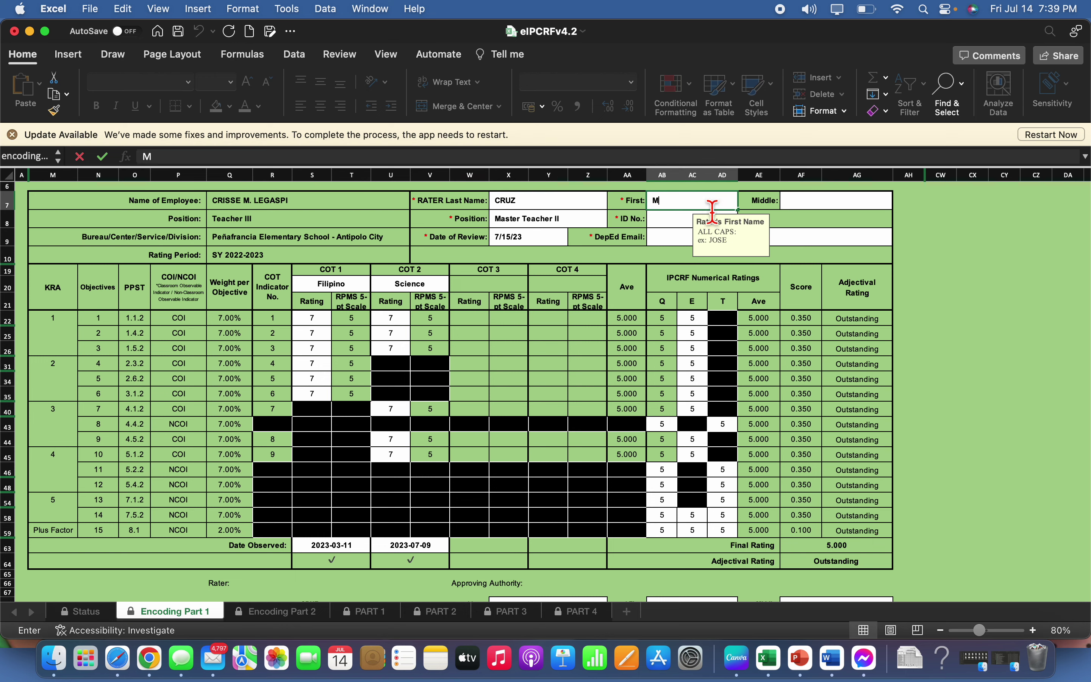
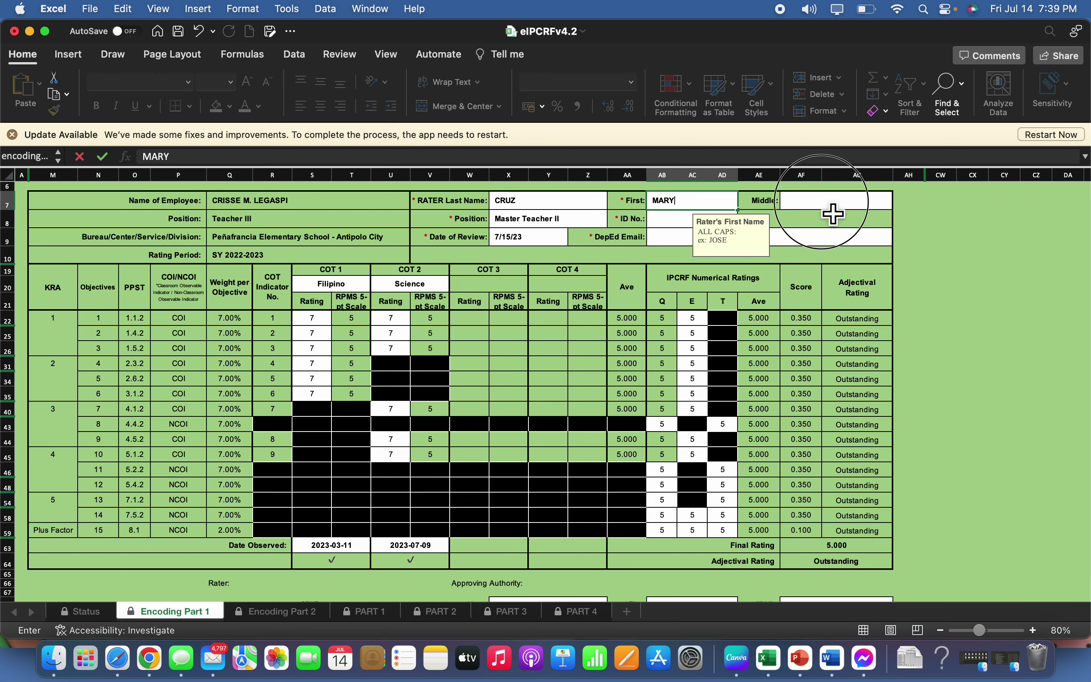
Fill in the rater's first name, middle name and ID number, and begin the DepEd email
{"action": "left_click", "coordinate": [832, 211]}
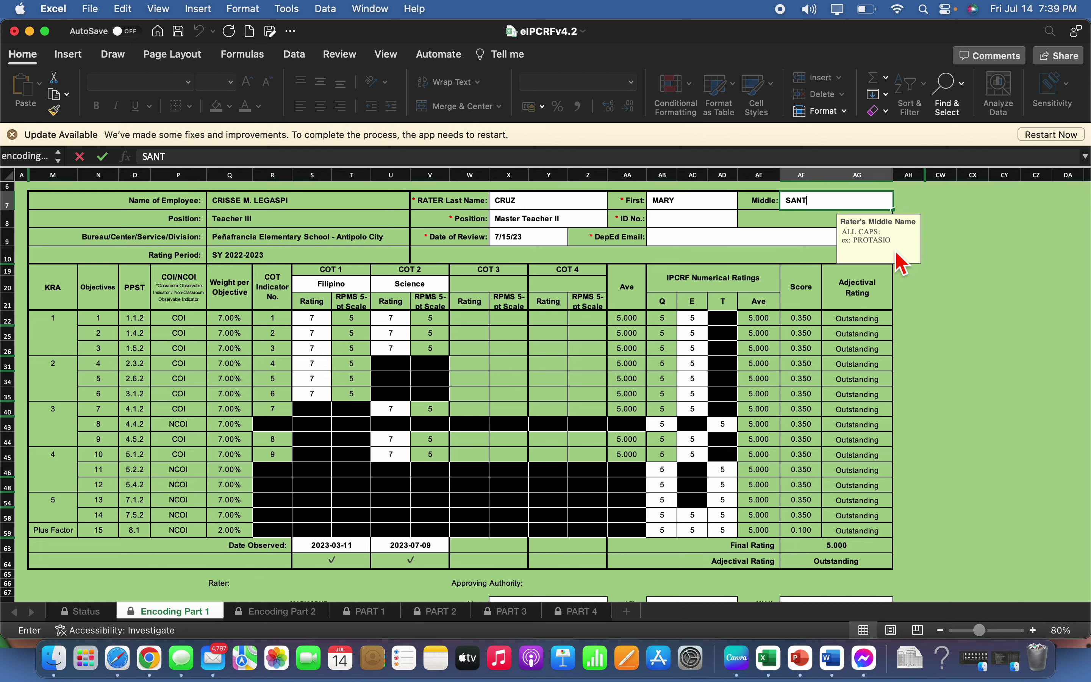
{"action": "left_click", "coordinate": [704, 221]}
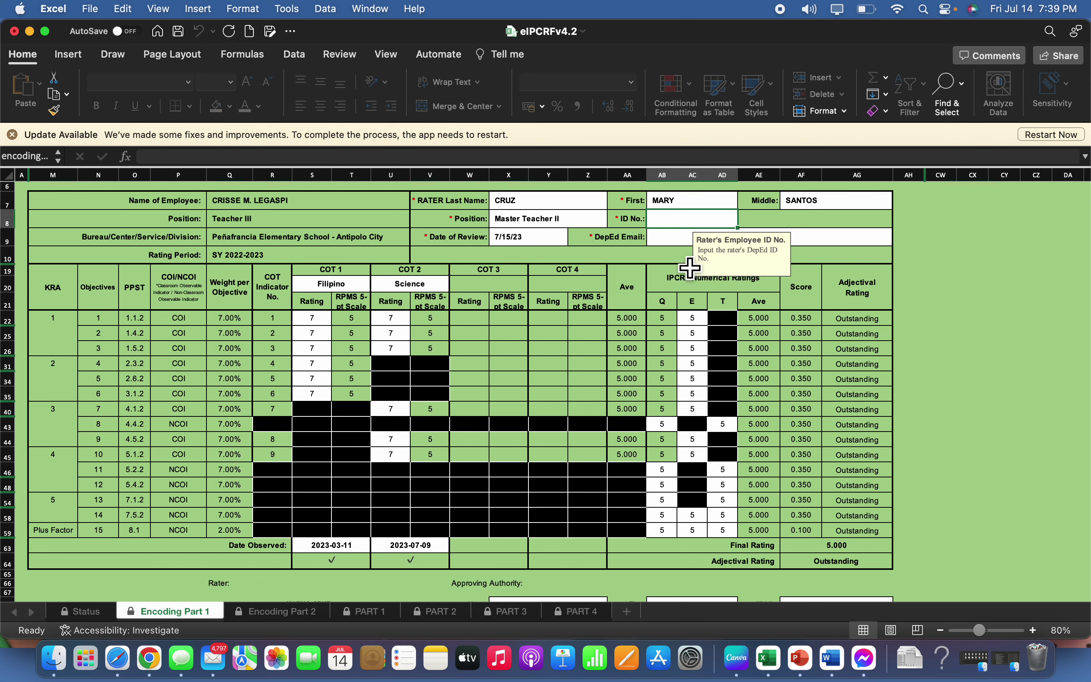
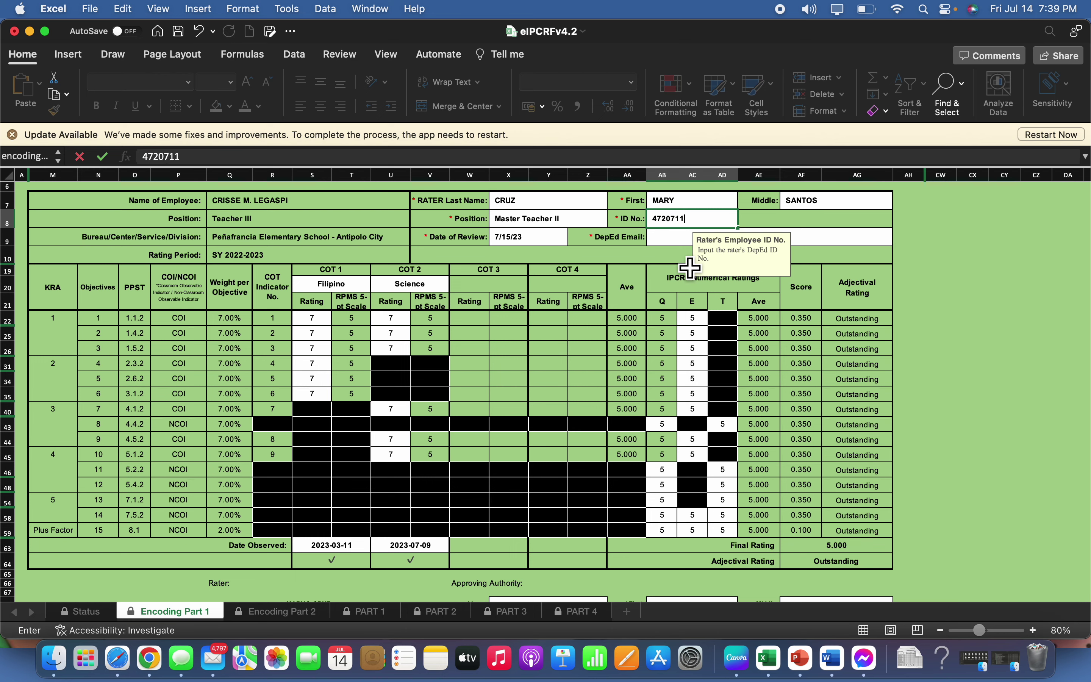
{"action": "key", "text": "Return"}
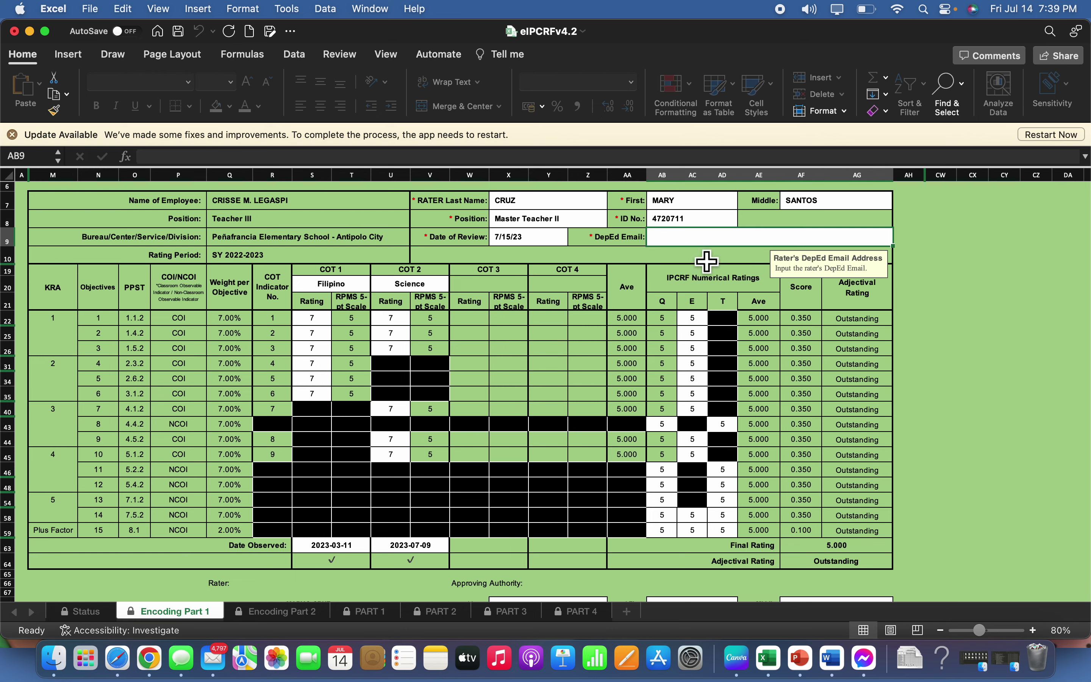
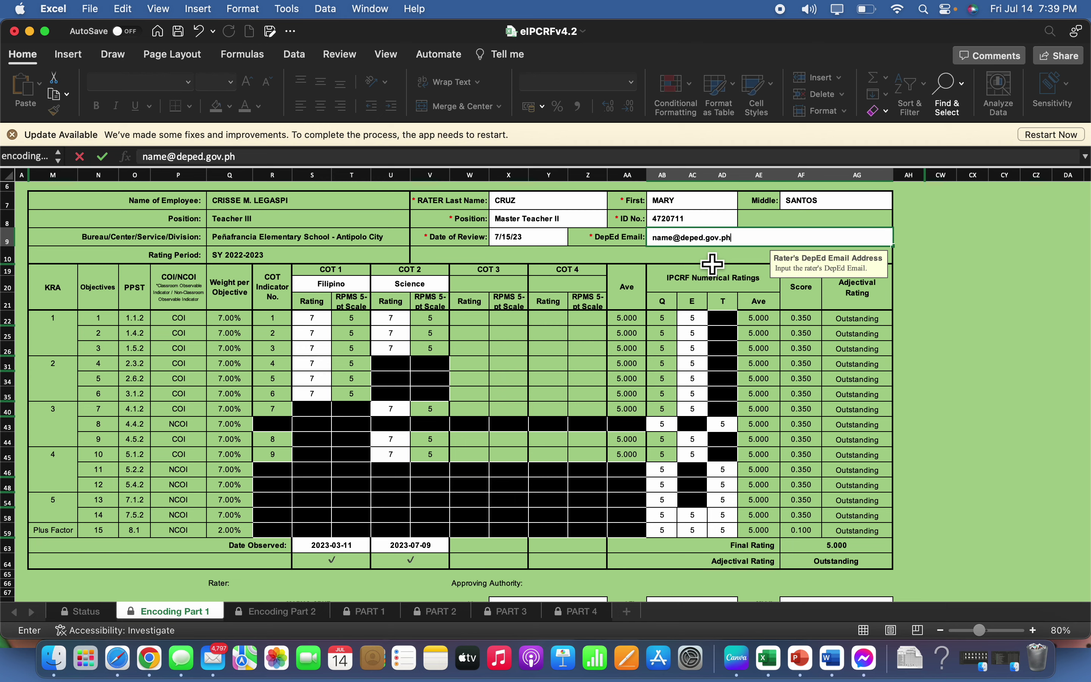
Enter the approving authority's last, first and middle names
{"action": "scroll", "coordinate": [500, 447], "scroll_direction": "down", "scroll_amount": 6}
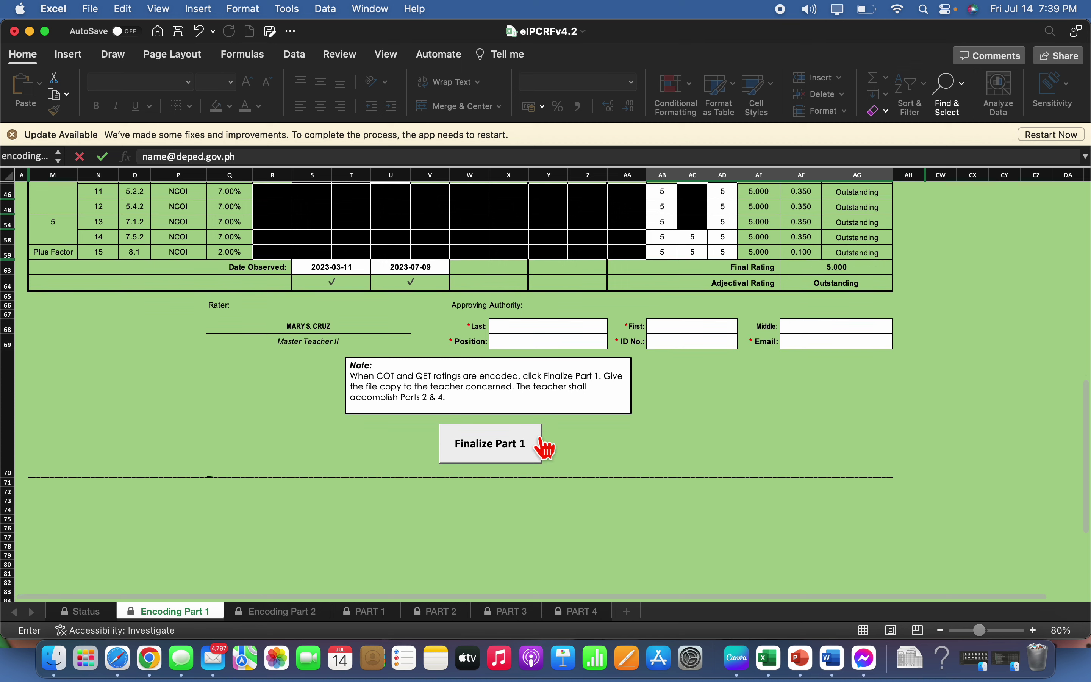
{"action": "left_click", "coordinate": [551, 330]}
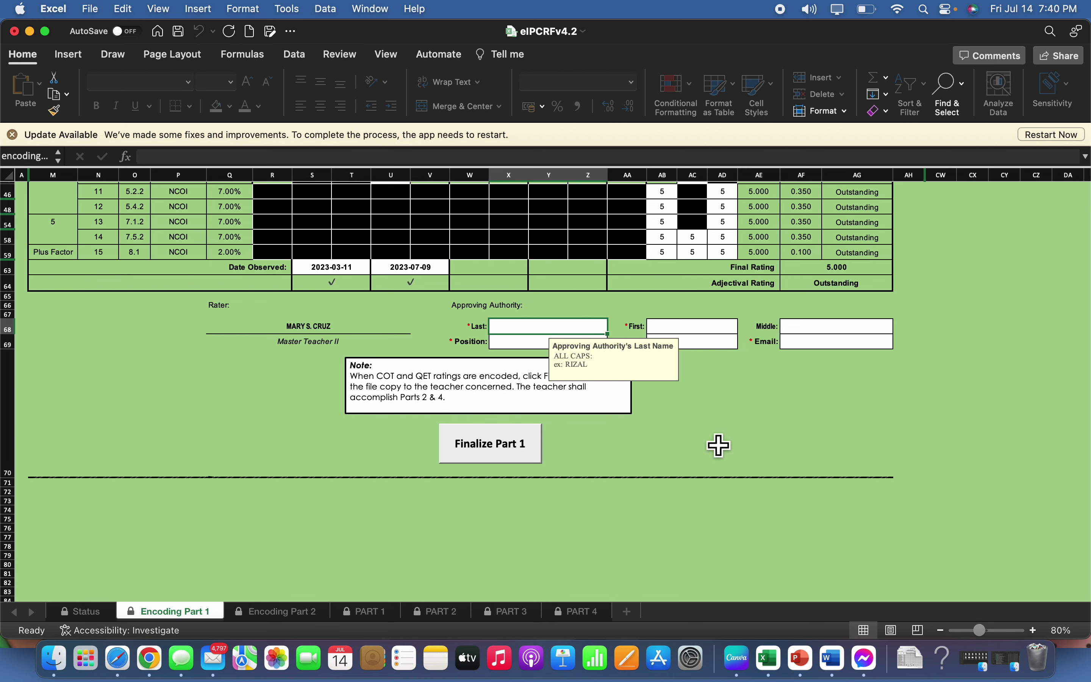
{"action": "type", "text": "r"}
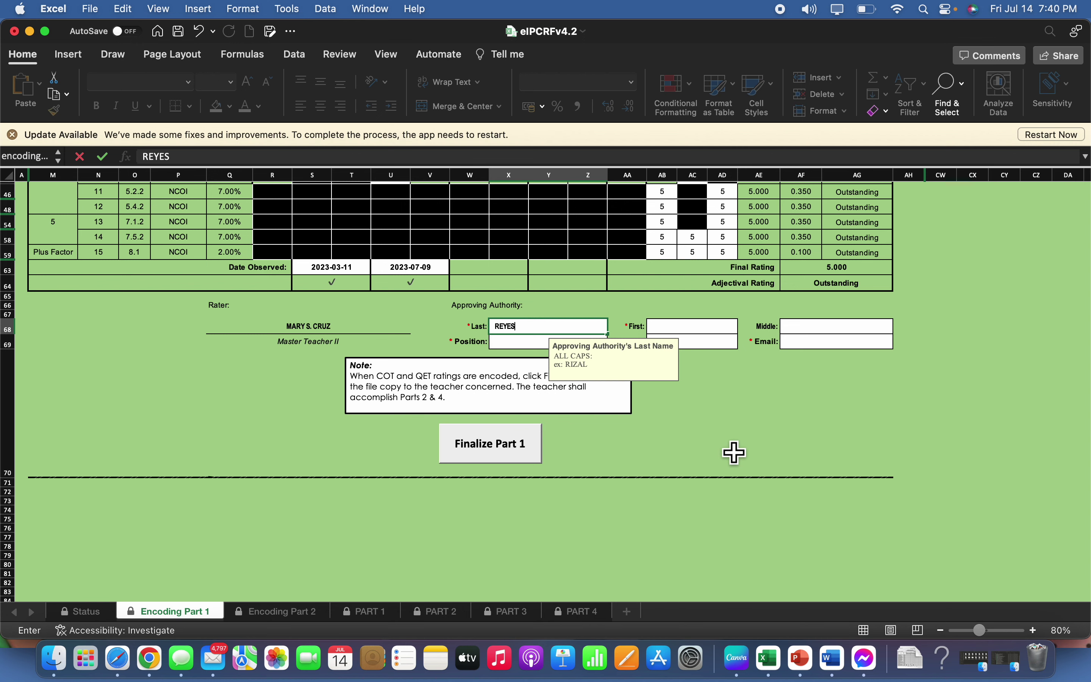
{"action": "left_click", "coordinate": [690, 328]}
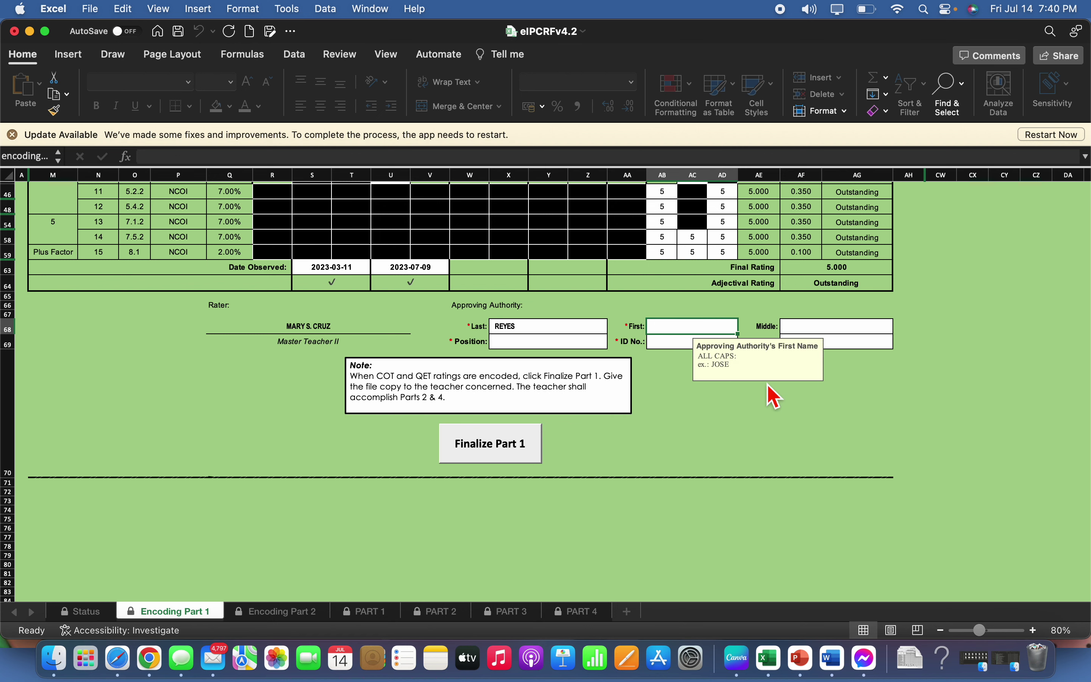
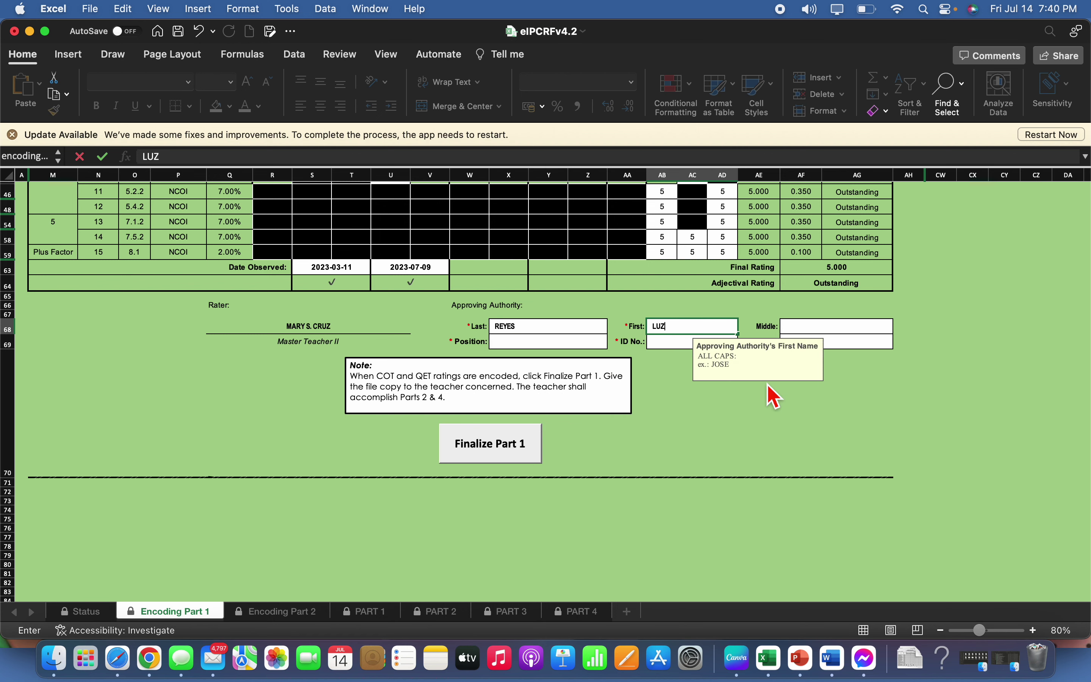
{"action": "left_click", "coordinate": [843, 331]}
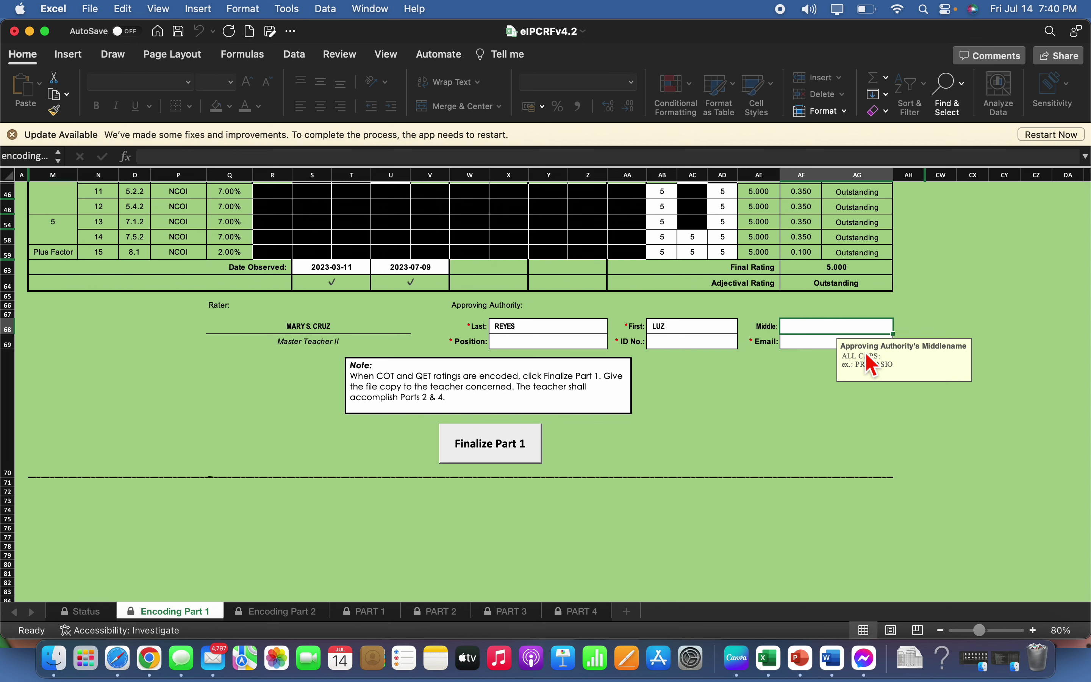
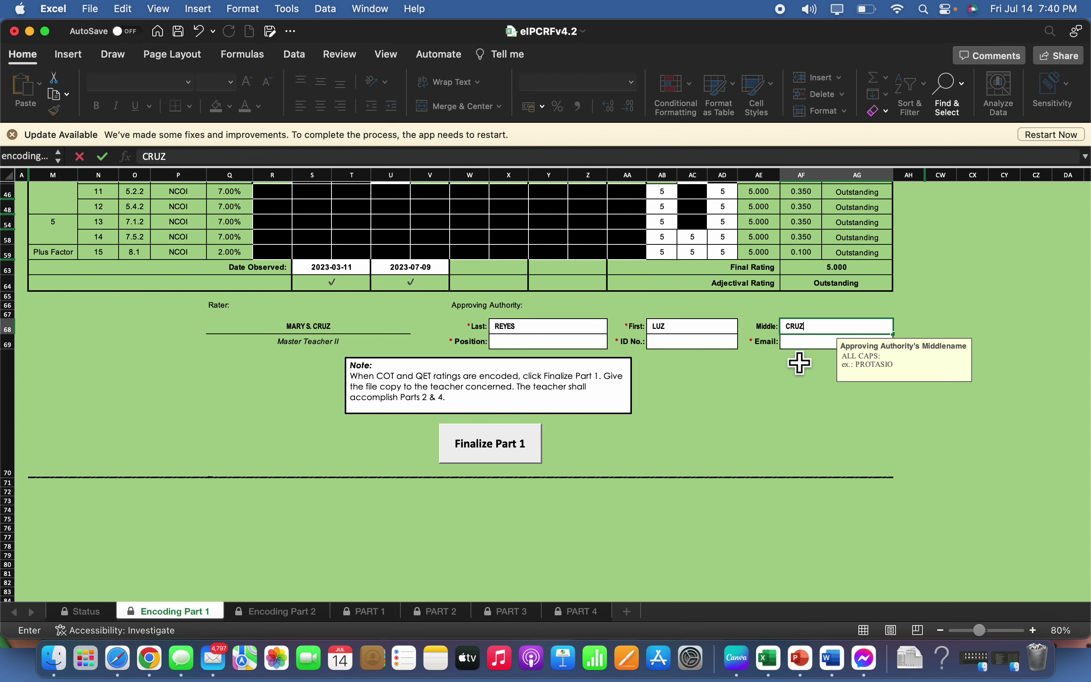
Set the authority's position to Principal IV, enter the ID number and DepEd email, then finalize Part 1
{"action": "left_click", "coordinate": [570, 345]}
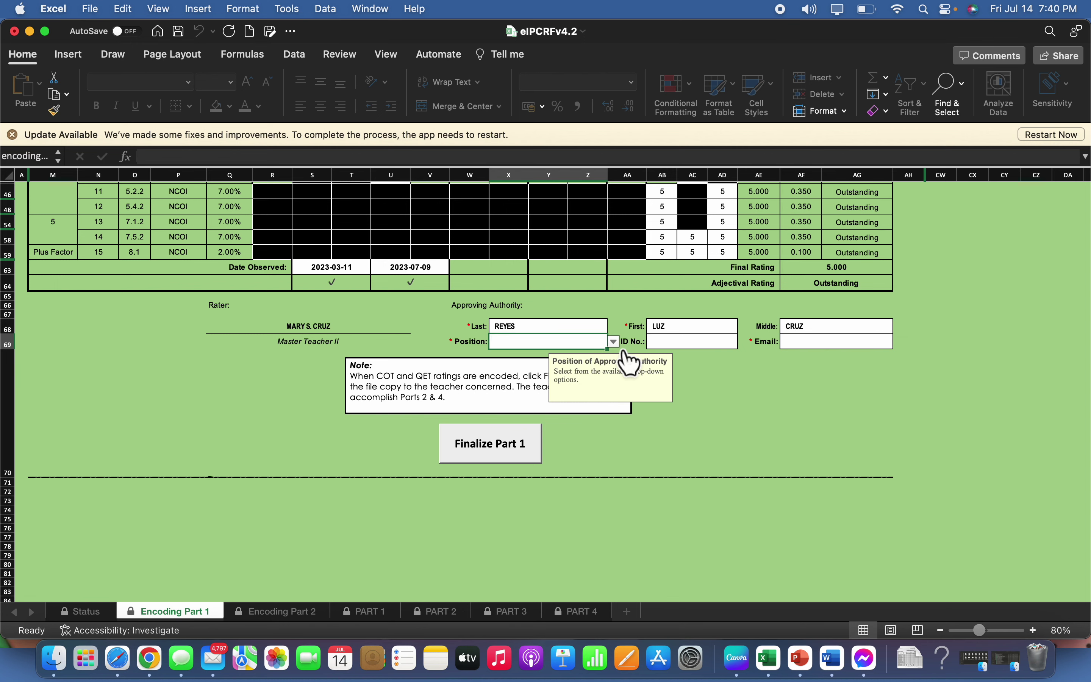
{"action": "left_click", "coordinate": [614, 342]}
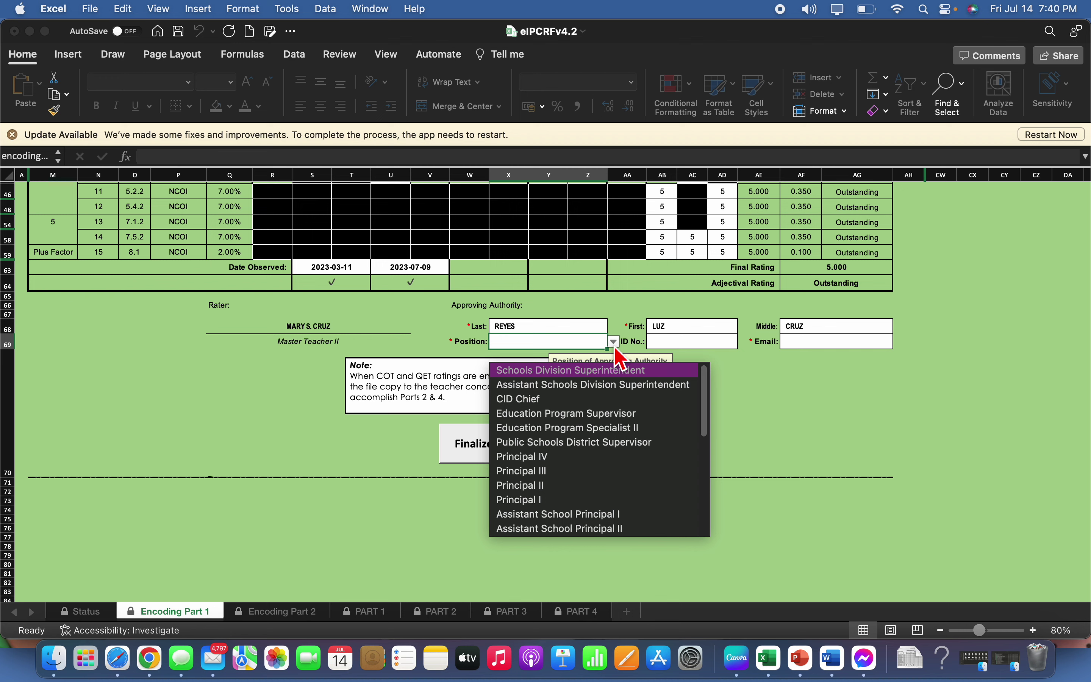
{"action": "left_click", "coordinate": [564, 456]}
{"action": "left_click", "coordinate": [695, 358]}
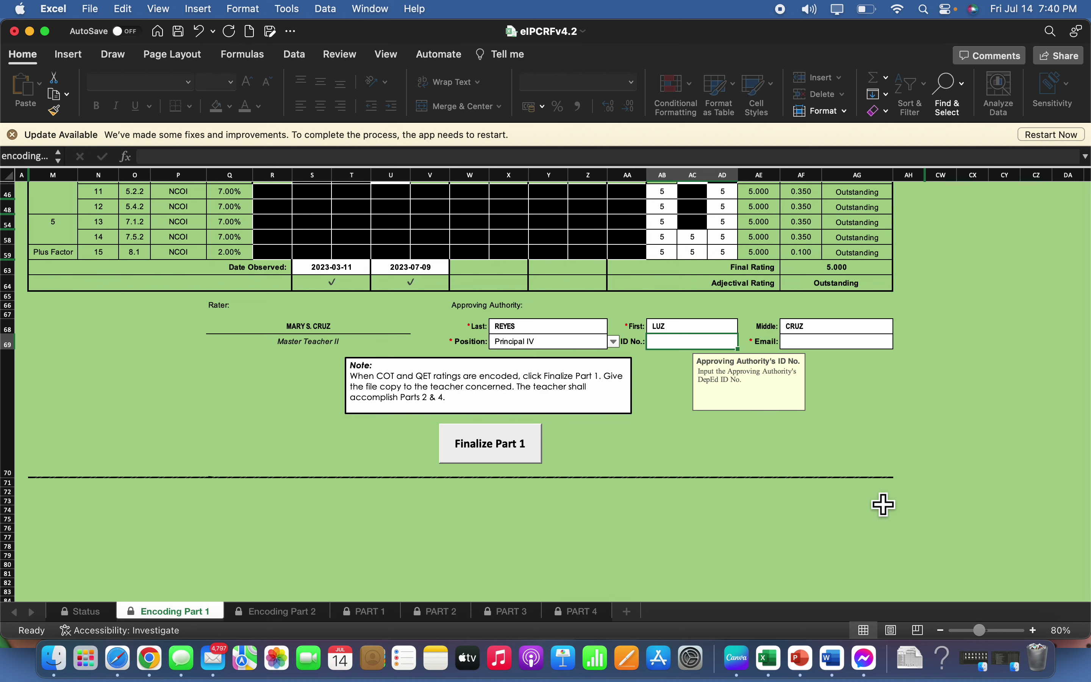
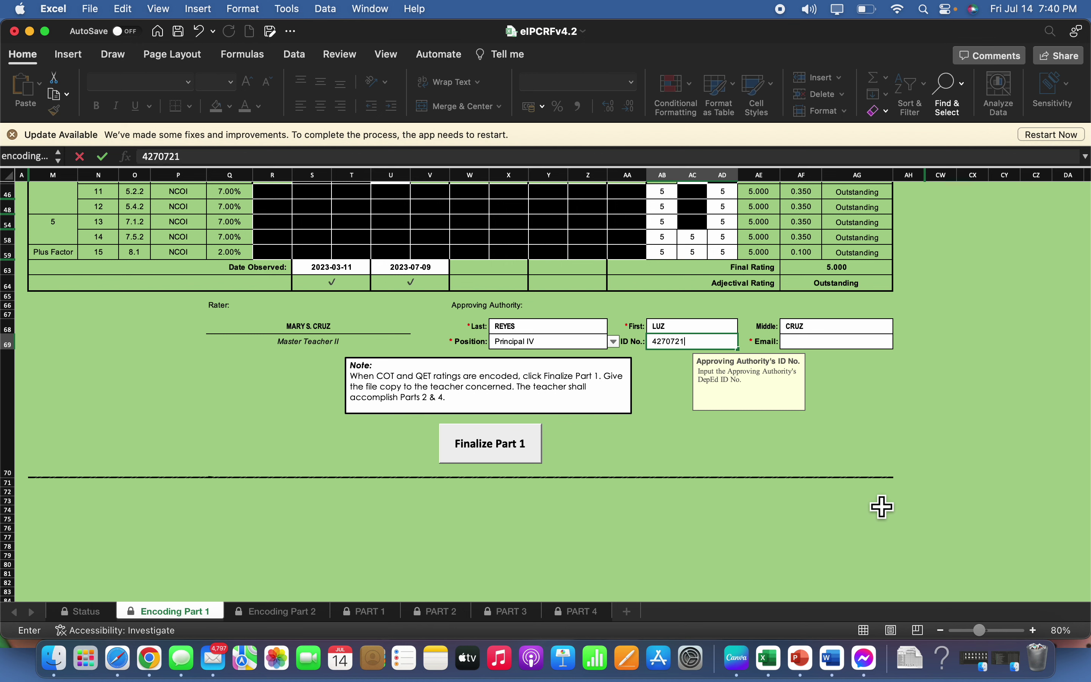
{"action": "left_click", "coordinate": [831, 342]}
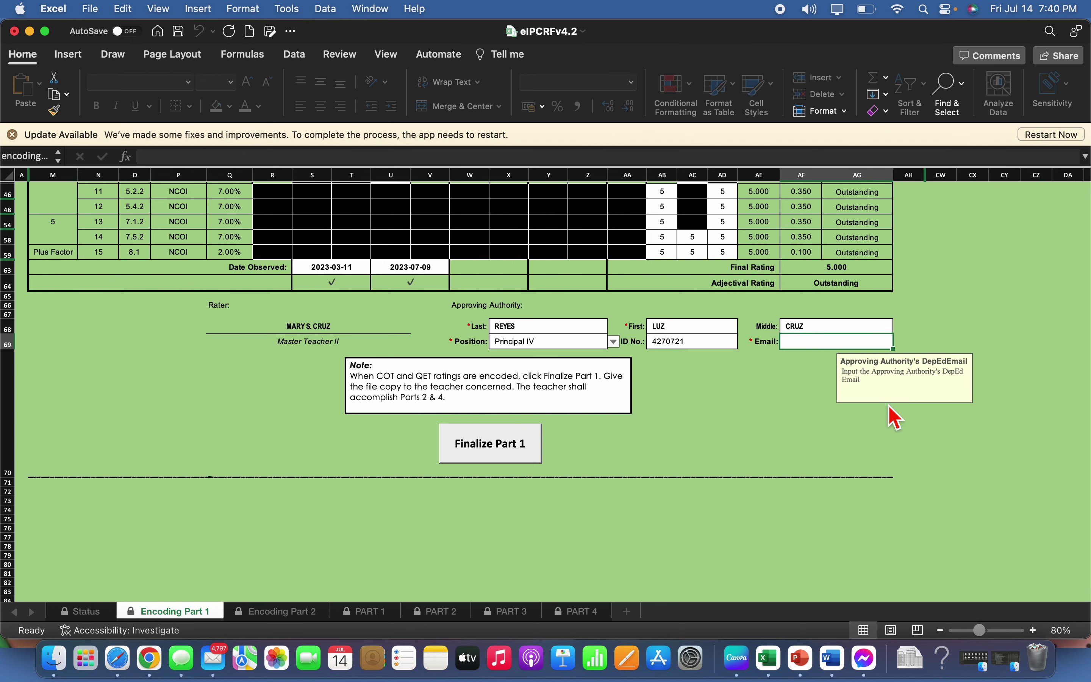
{"action": "type", "text": "N"}
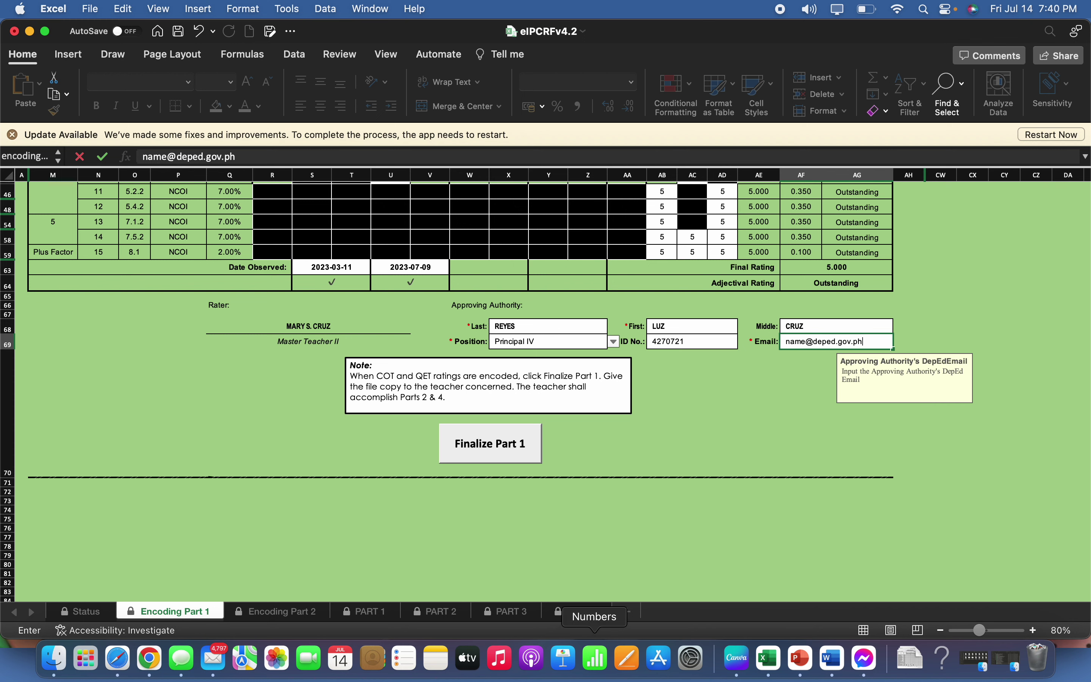
{"action": "left_click", "coordinate": [520, 458]}
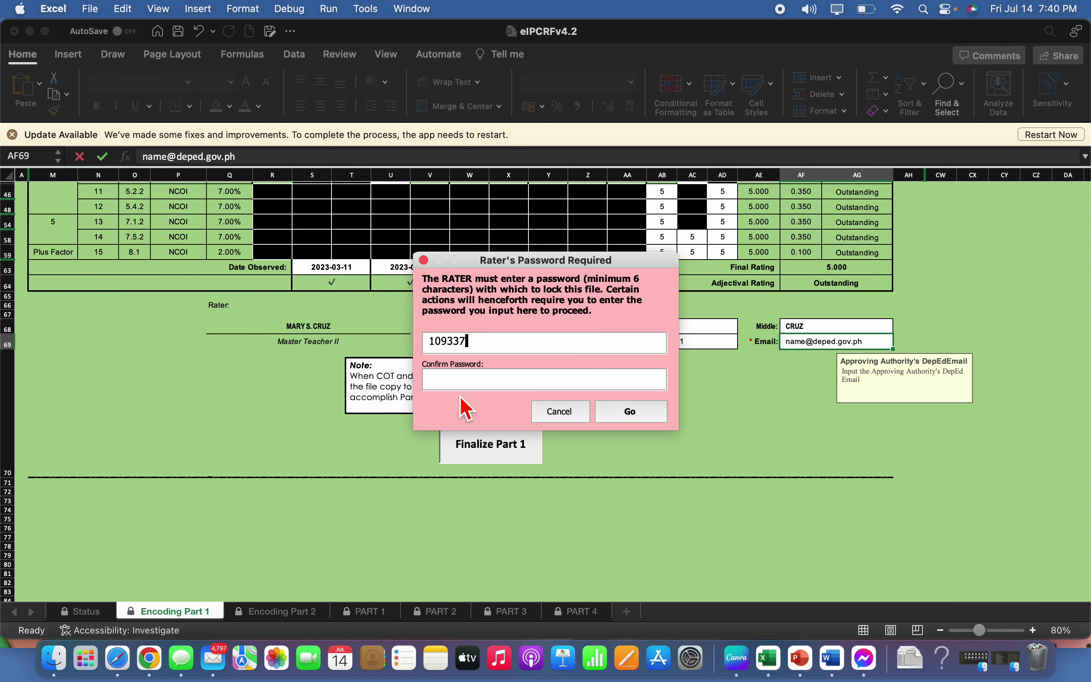
Confirm and submit the rater password to lock Part 1 and save the workbook
{"action": "left_click", "coordinate": [461, 377]}
{"action": "left_click", "coordinate": [643, 412]}
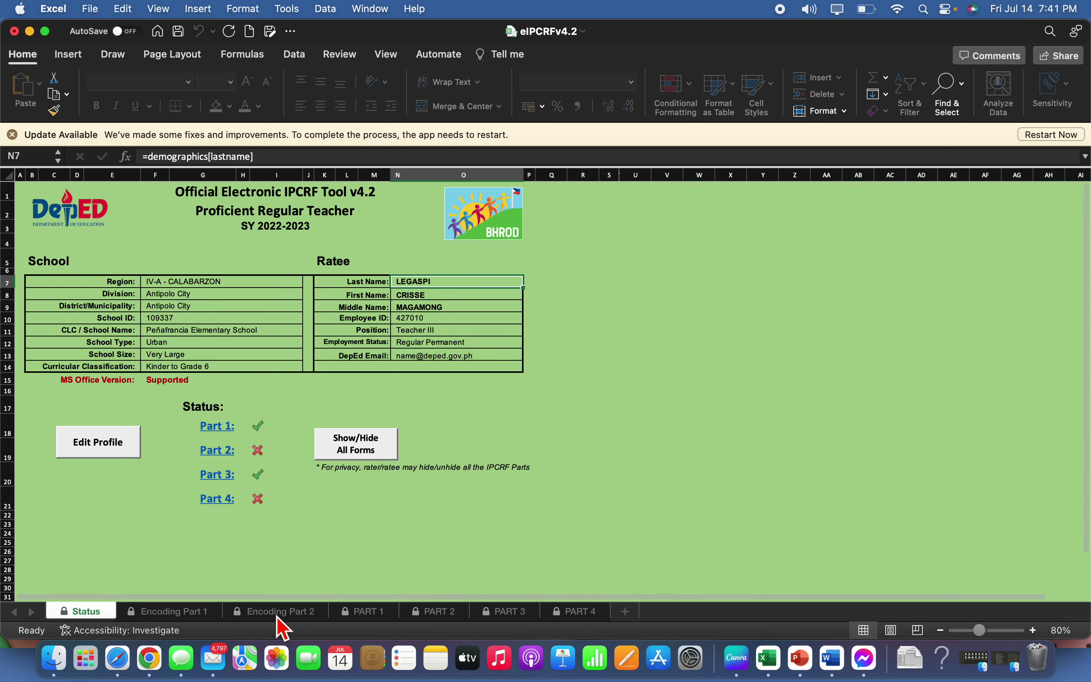
On Encoding Part 2, tick Self-Management indicators 3–5 and all five Professionalism and Ethics indicators
{"action": "left_click", "coordinate": [279, 614]}
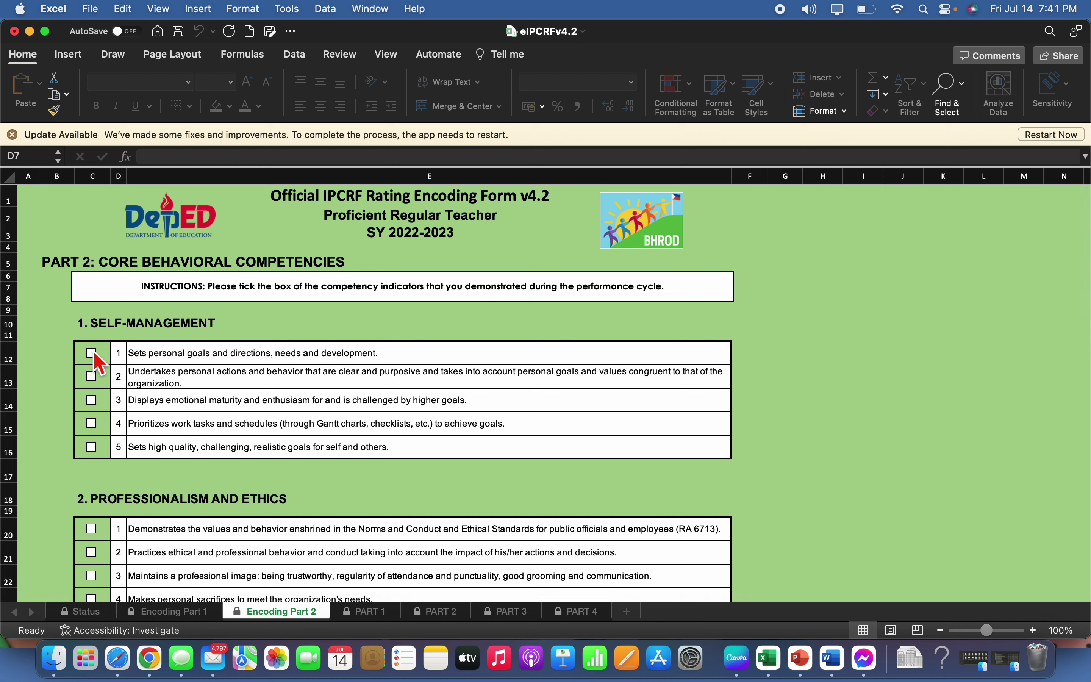
{"action": "left_click", "coordinate": [92, 401]}
{"action": "left_click", "coordinate": [93, 424]}
{"action": "left_click", "coordinate": [93, 447]}
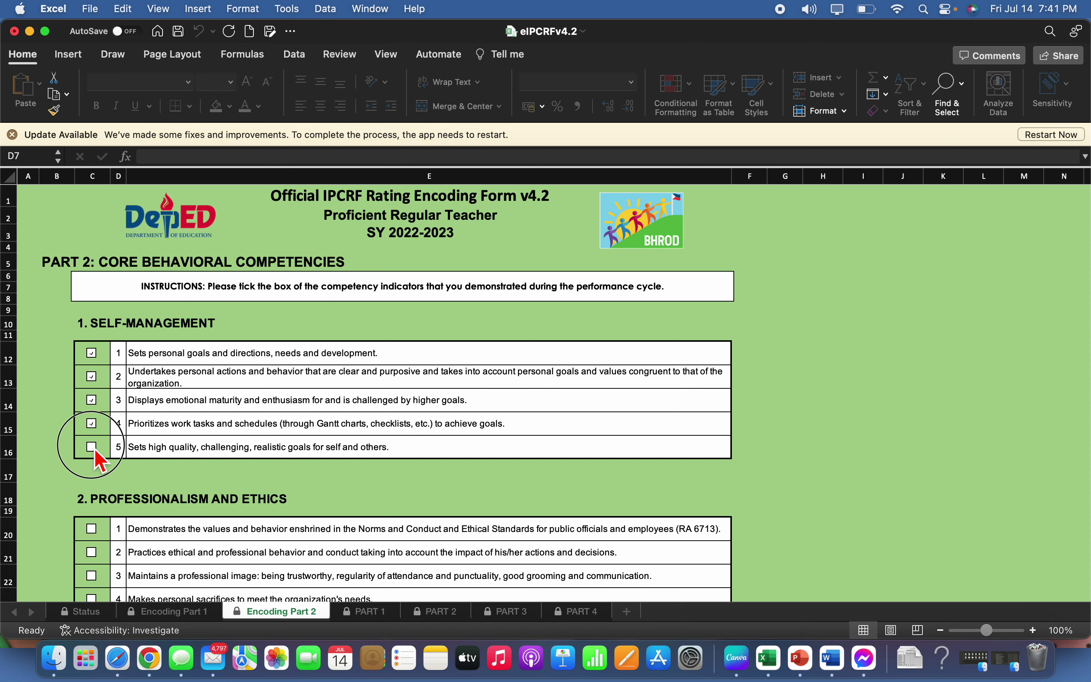
{"action": "scroll", "coordinate": [217, 452], "scroll_direction": "down", "scroll_amount": 3}
{"action": "left_click", "coordinate": [98, 435]}
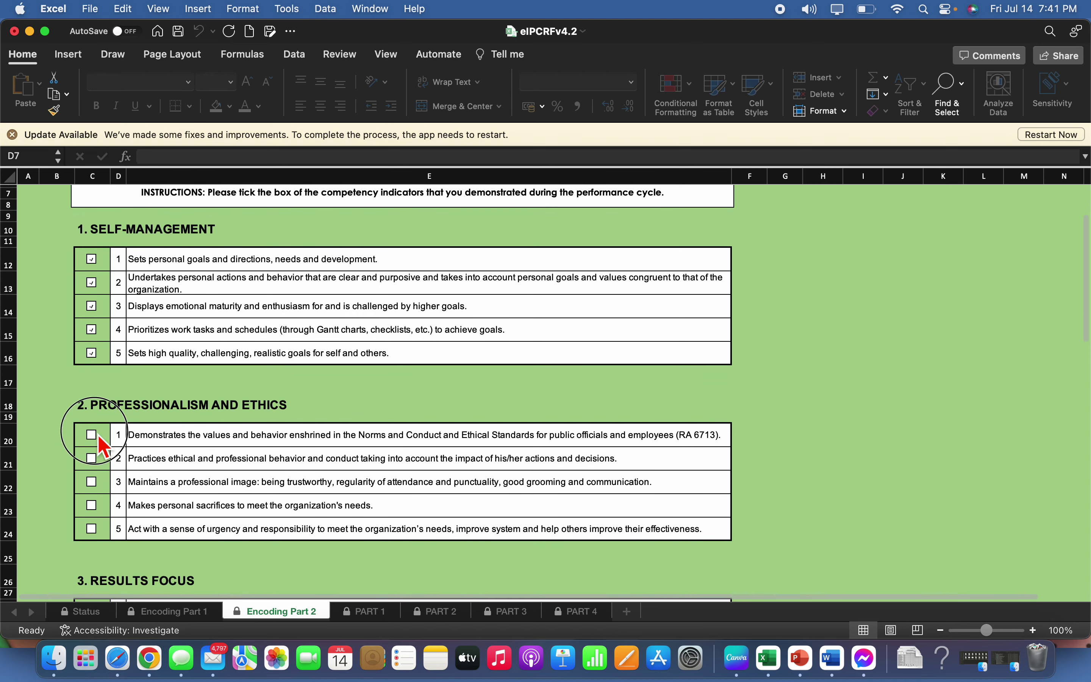
{"action": "left_click", "coordinate": [93, 458]}
{"action": "left_click", "coordinate": [94, 481]}
{"action": "left_click", "coordinate": [94, 505]}
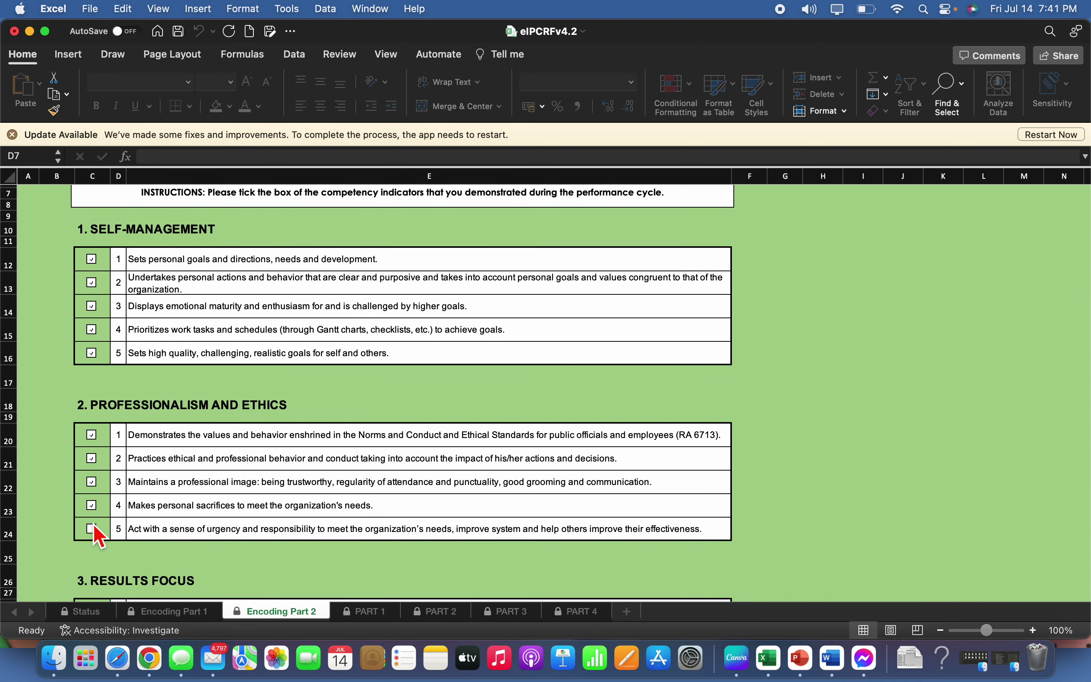
{"action": "left_click", "coordinate": [92, 528]}
Tick all five Results Focus indicators and Teamwork indicator 1
{"action": "scroll", "coordinate": [348, 496], "scroll_direction": "down", "scroll_amount": 5}
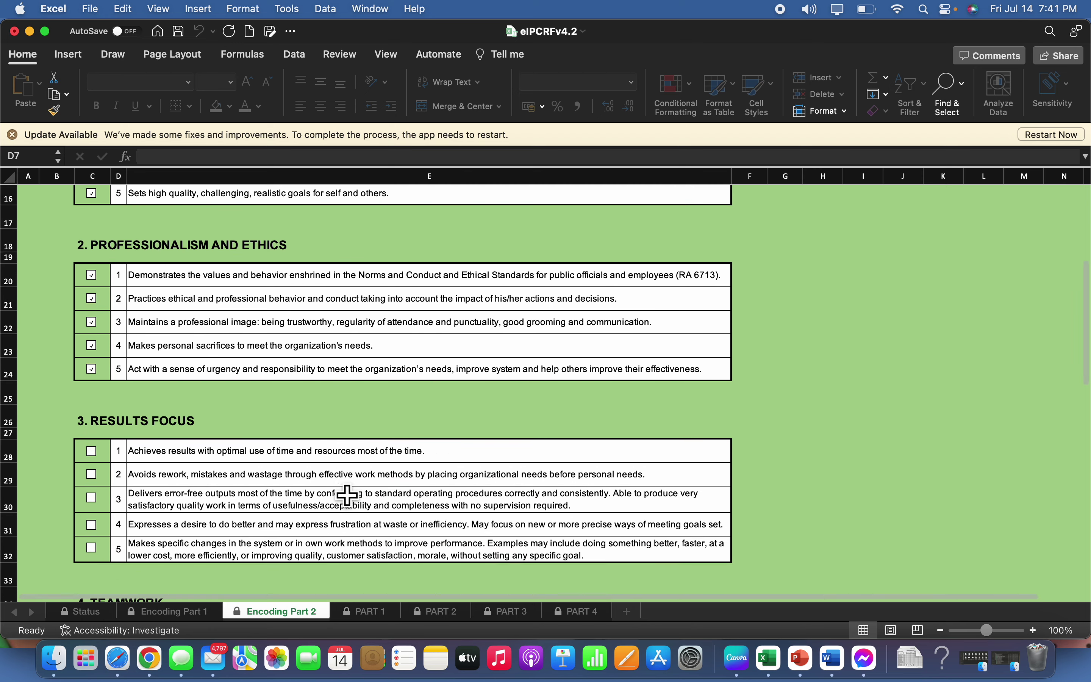
{"action": "left_click", "coordinate": [92, 450]}
{"action": "left_click", "coordinate": [92, 474]}
{"action": "left_click", "coordinate": [92, 497]}
{"action": "left_click", "coordinate": [95, 526]}
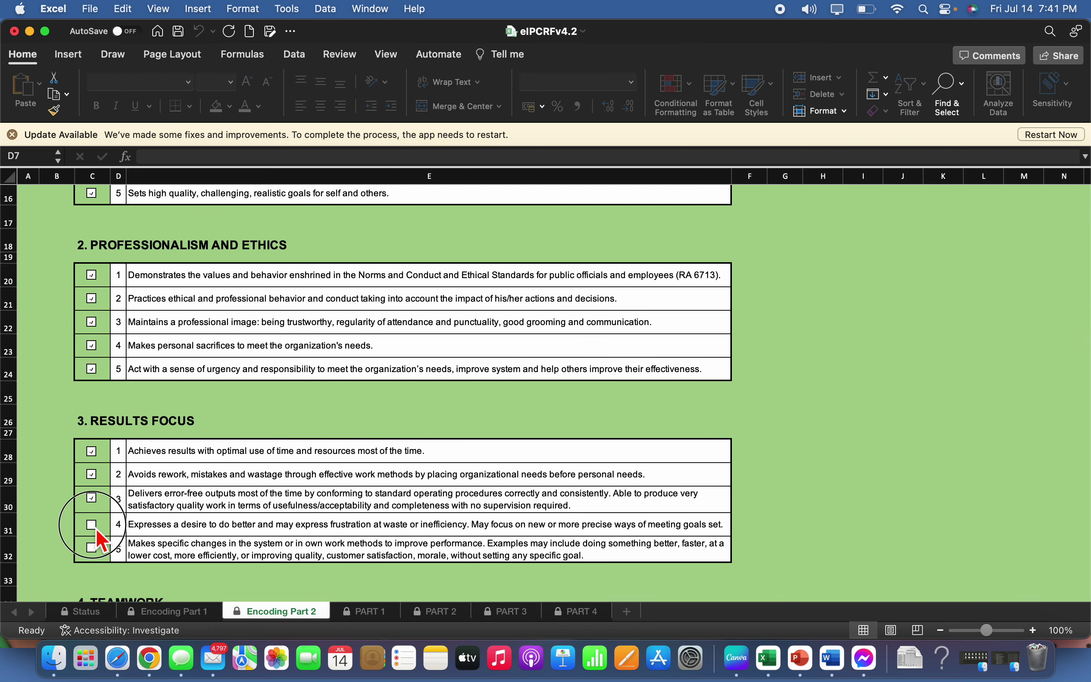
{"action": "left_click", "coordinate": [93, 547]}
{"action": "scroll", "coordinate": [271, 457], "scroll_direction": "down", "scroll_amount": 6}
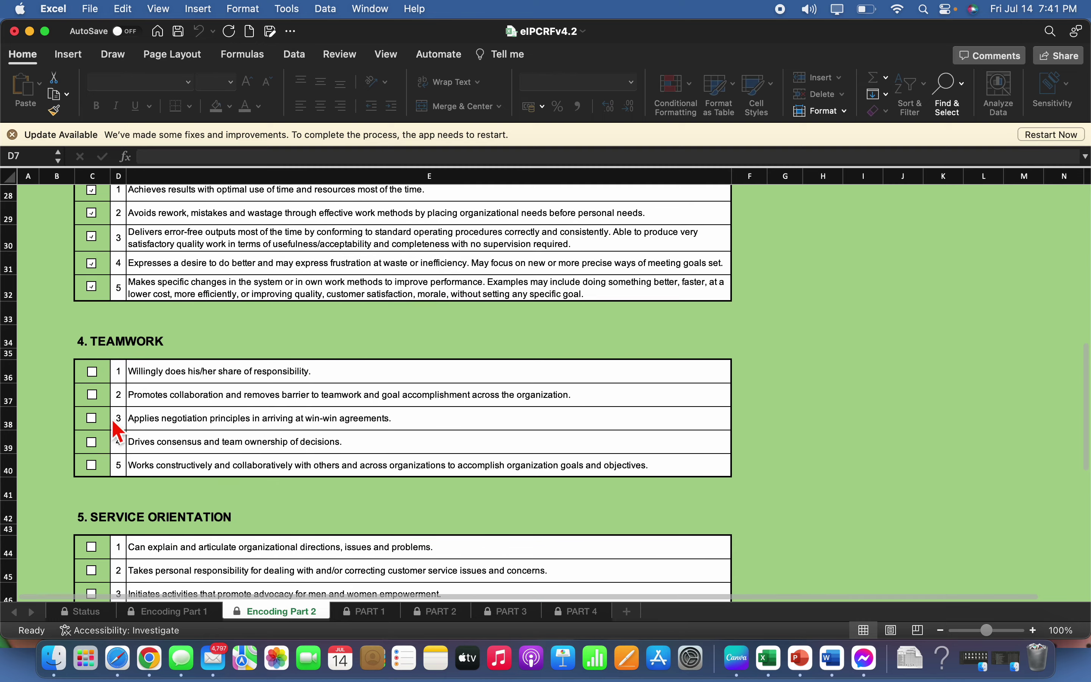
{"action": "left_click", "coordinate": [92, 372]}
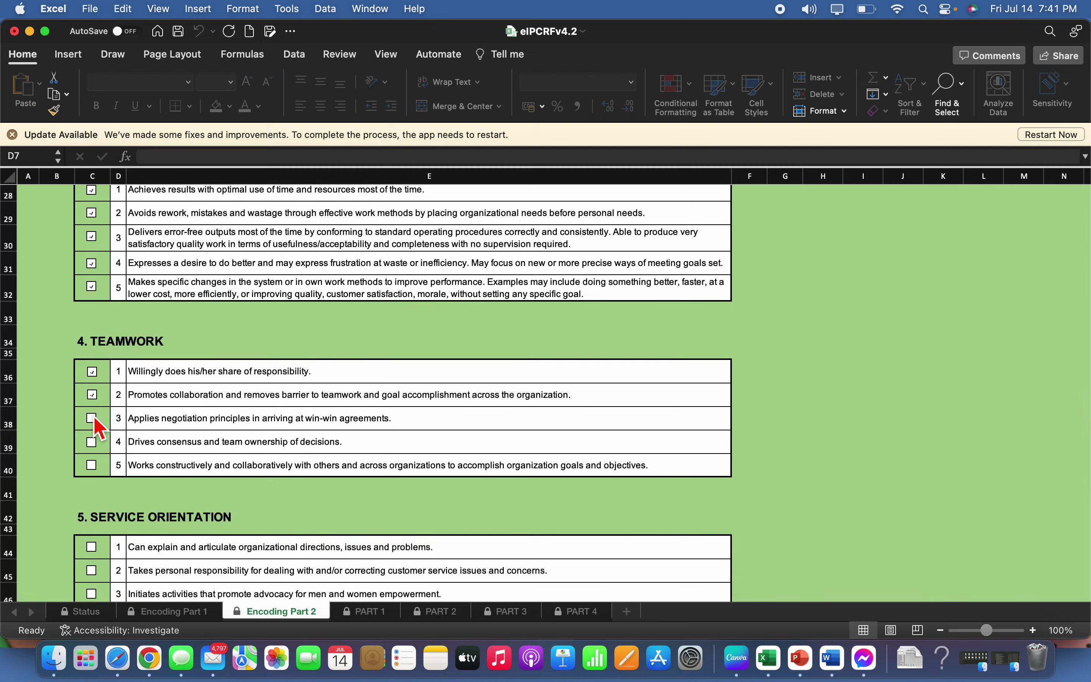
{"action": "scroll", "coordinate": [324, 397], "scroll_direction": "up", "scroll_amount": 10}
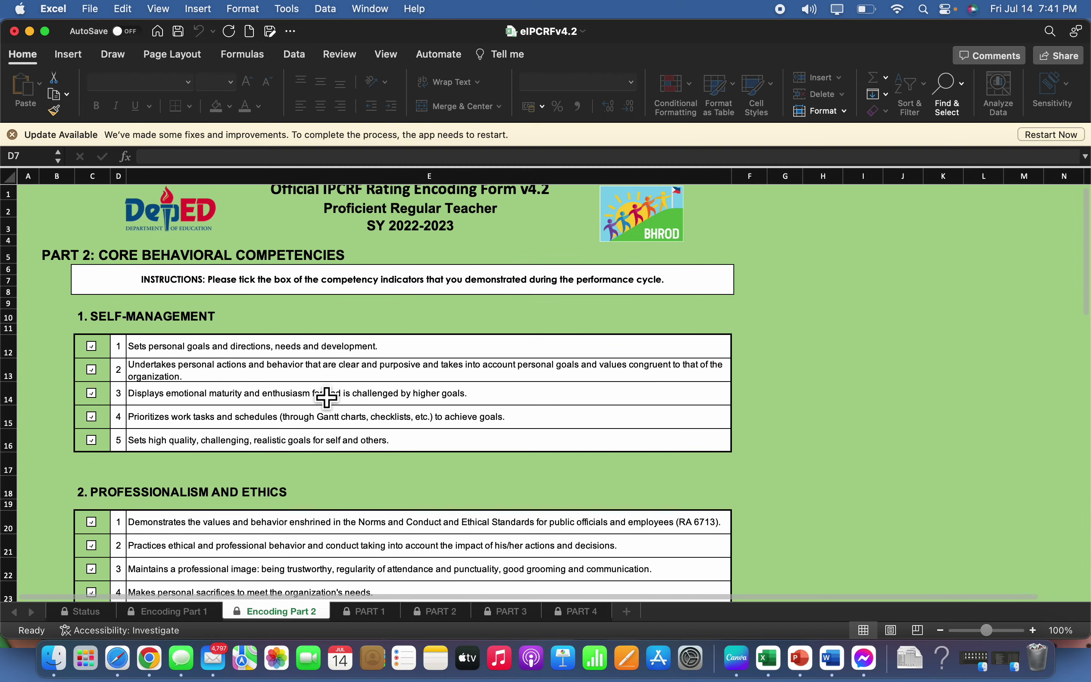
{"action": "scroll", "coordinate": [327, 397], "scroll_direction": "down", "scroll_amount": 15}
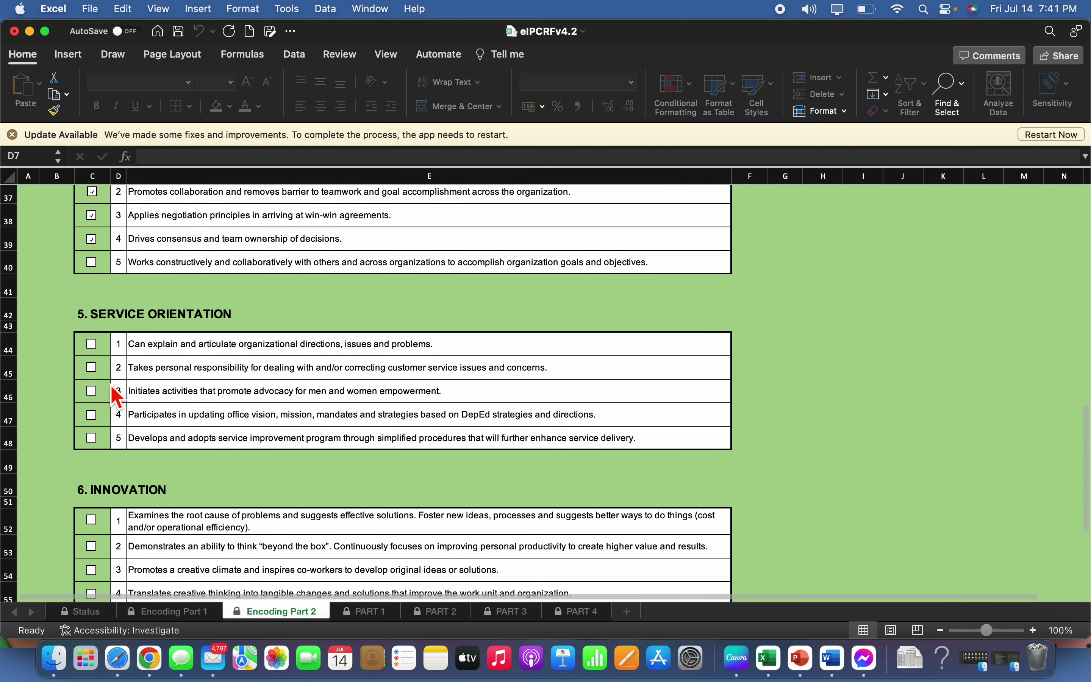
Tick Service Orientation indicators 1–4 and all five Innovation indicators, then finalize Part 2
{"action": "left_click", "coordinate": [92, 344]}
{"action": "left_click", "coordinate": [92, 367]}
{"action": "left_click", "coordinate": [91, 390]}
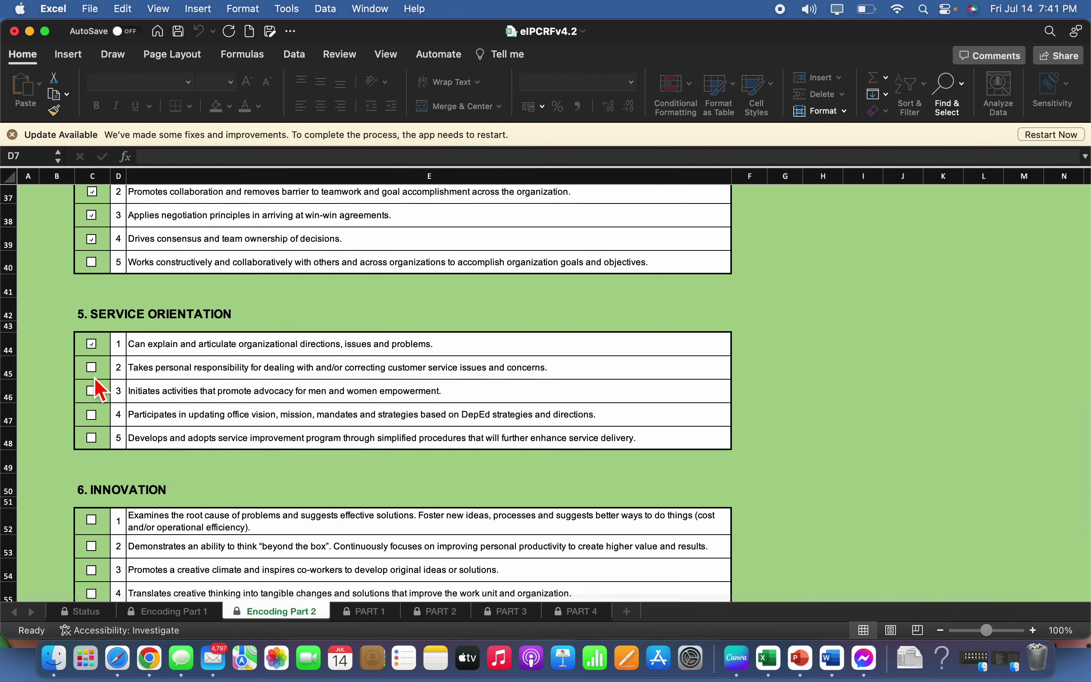
{"action": "left_click", "coordinate": [91, 415]}
{"action": "scroll", "coordinate": [95, 417], "scroll_direction": "down", "scroll_amount": 5}
{"action": "left_click", "coordinate": [93, 319]}
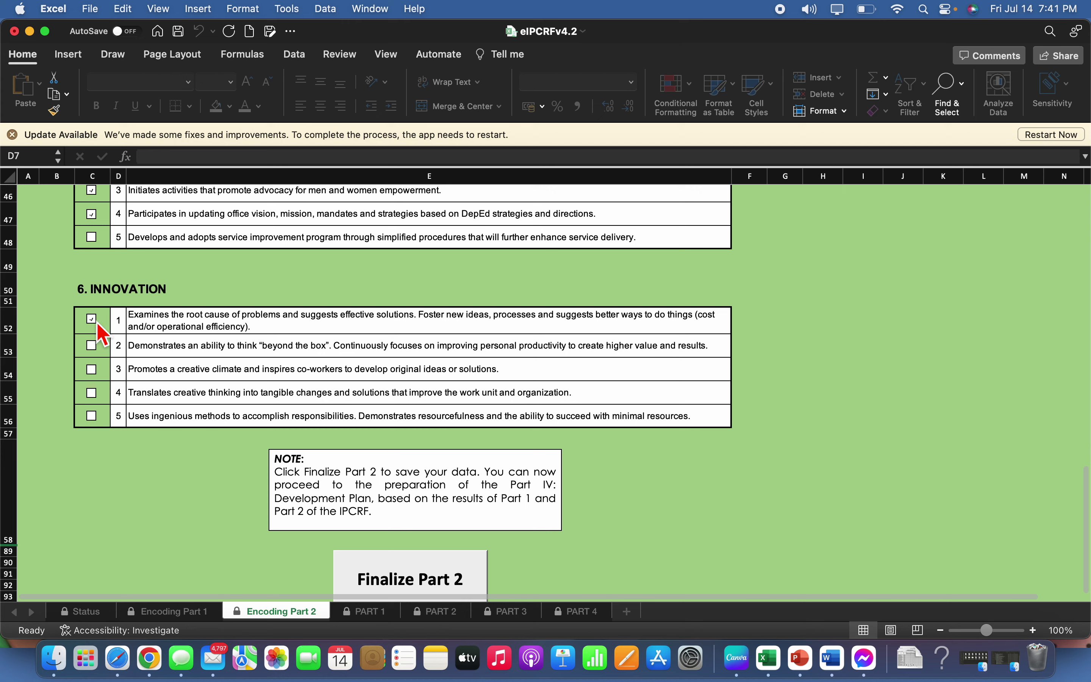
{"action": "left_click", "coordinate": [93, 348]}
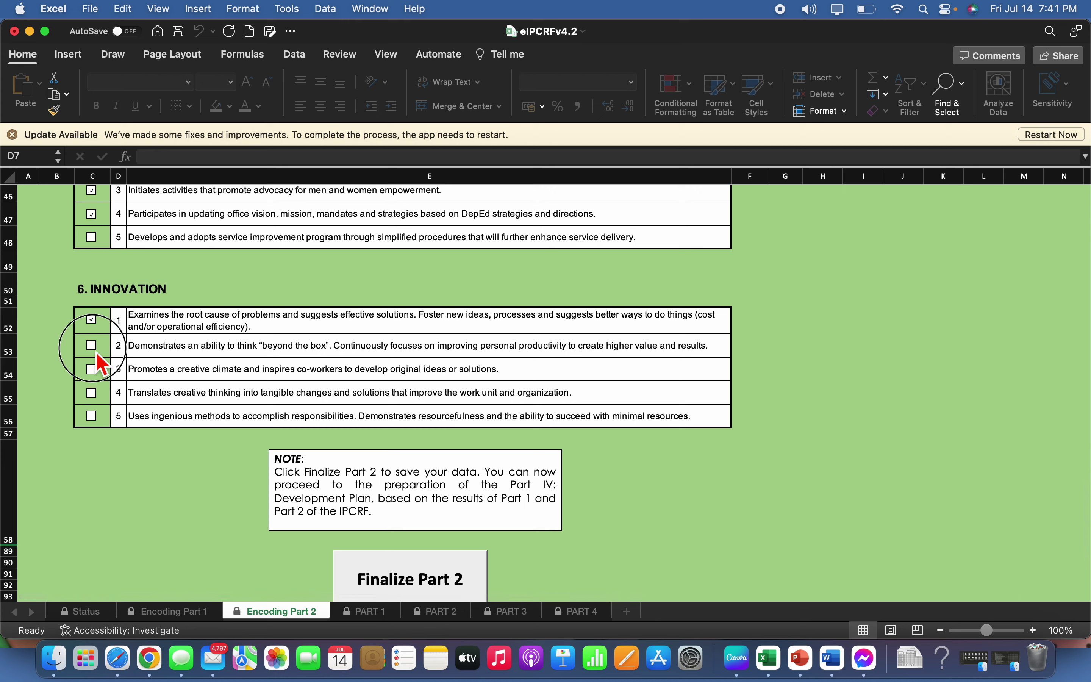
{"action": "left_click", "coordinate": [91, 369]}
{"action": "left_click", "coordinate": [92, 392]}
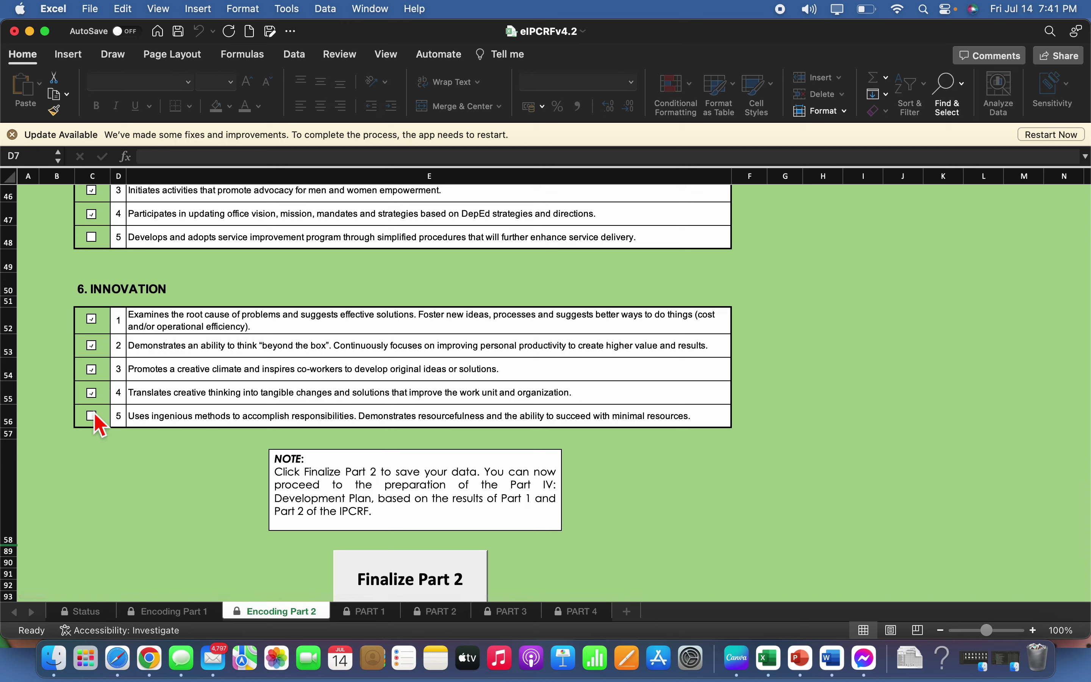
{"action": "left_click", "coordinate": [92, 415]}
{"action": "scroll", "coordinate": [377, 361], "scroll_direction": "down", "scroll_amount": 5}
{"action": "left_click", "coordinate": [432, 464]}
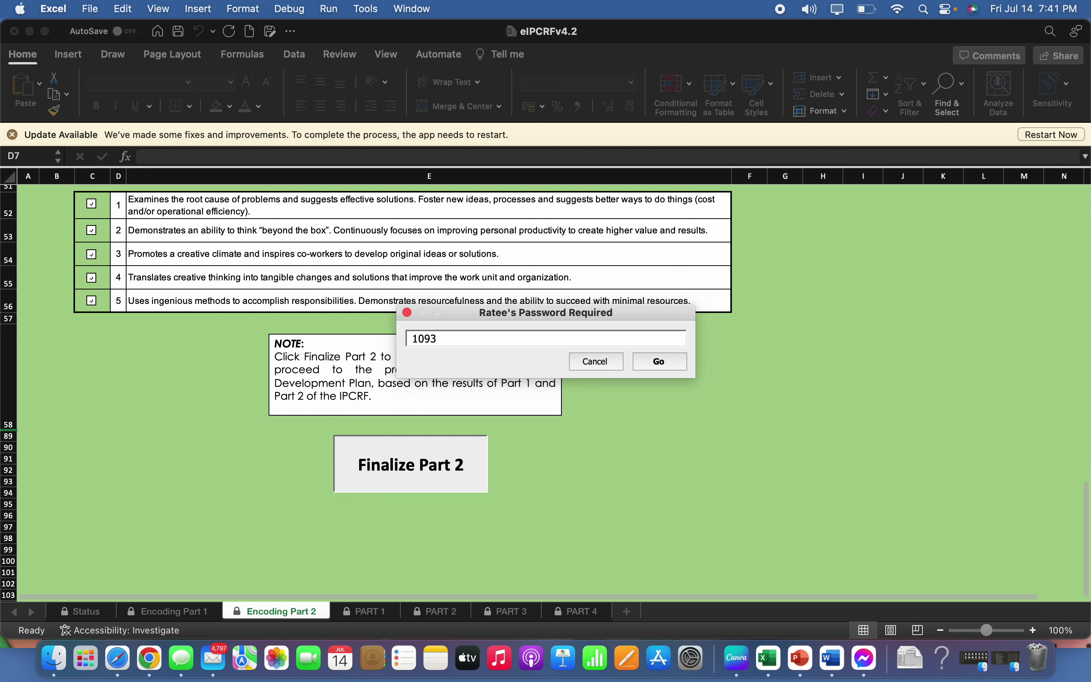
Submit the ratee's password to finalize and save Part 2
{"action": "left_click", "coordinate": [657, 362]}
{"action": "left_click", "coordinate": [664, 367]}
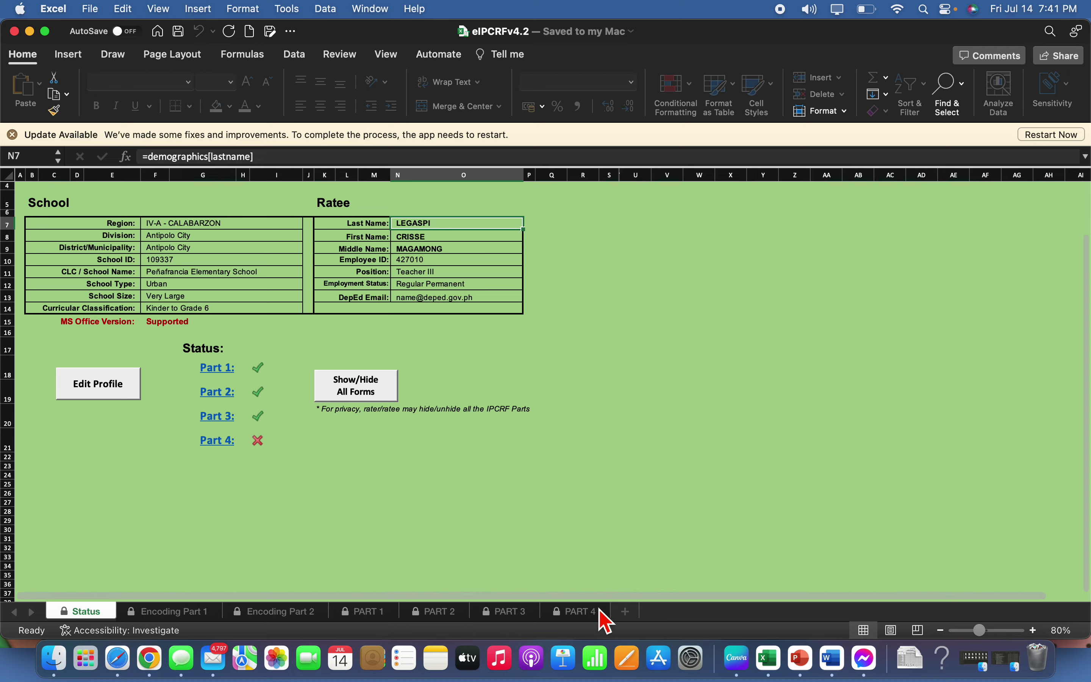
Open the PART 4 Development Plans sheet and scroll through the listed strengths and development needs
{"action": "left_click", "coordinate": [586, 613]}
{"action": "scroll", "coordinate": [595, 501], "scroll_direction": "up", "scroll_amount": 5}
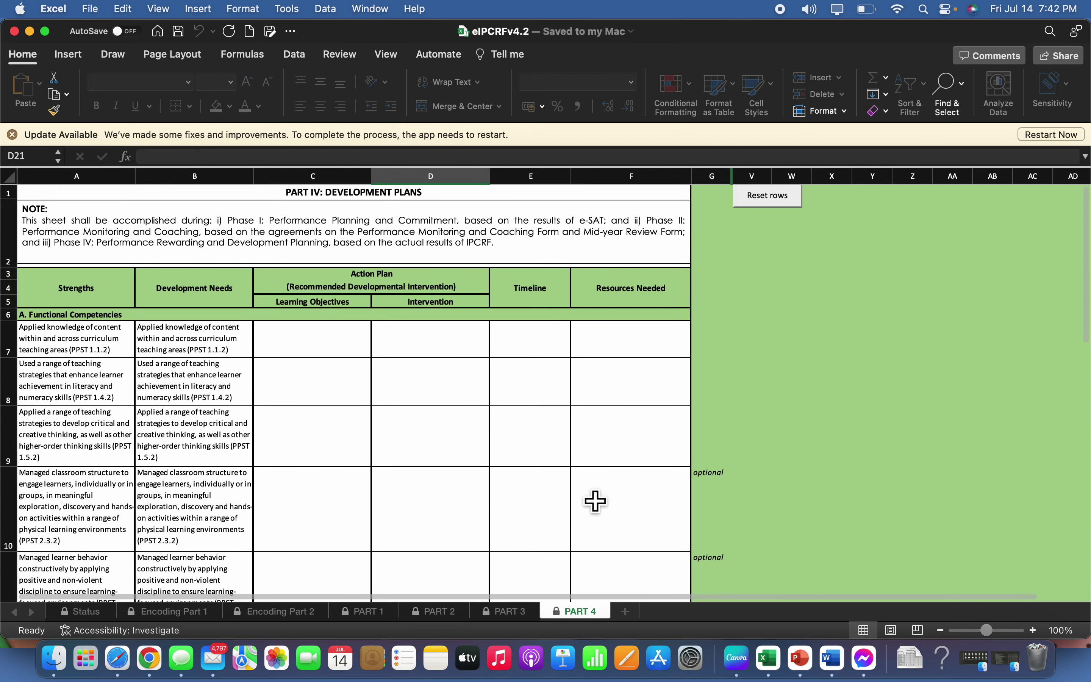
{"action": "scroll", "coordinate": [595, 502], "scroll_direction": "down", "scroll_amount": 10}
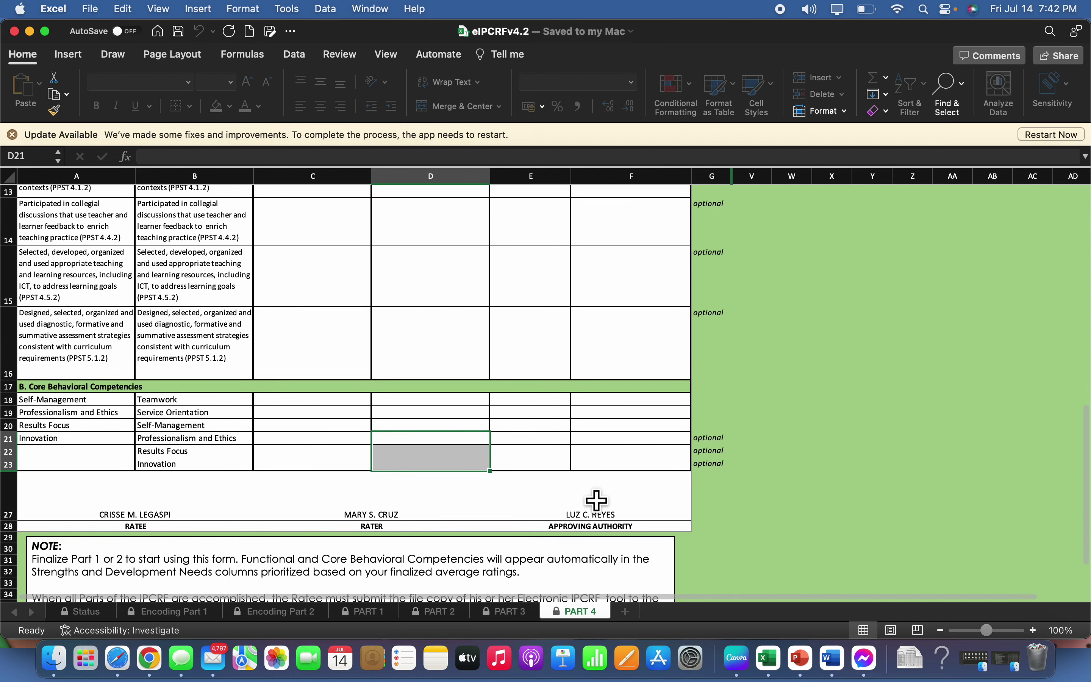
{"action": "scroll", "coordinate": [596, 501], "scroll_direction": "down", "scroll_amount": 5}
{"action": "scroll", "coordinate": [596, 500], "scroll_direction": "up", "scroll_amount": 10}
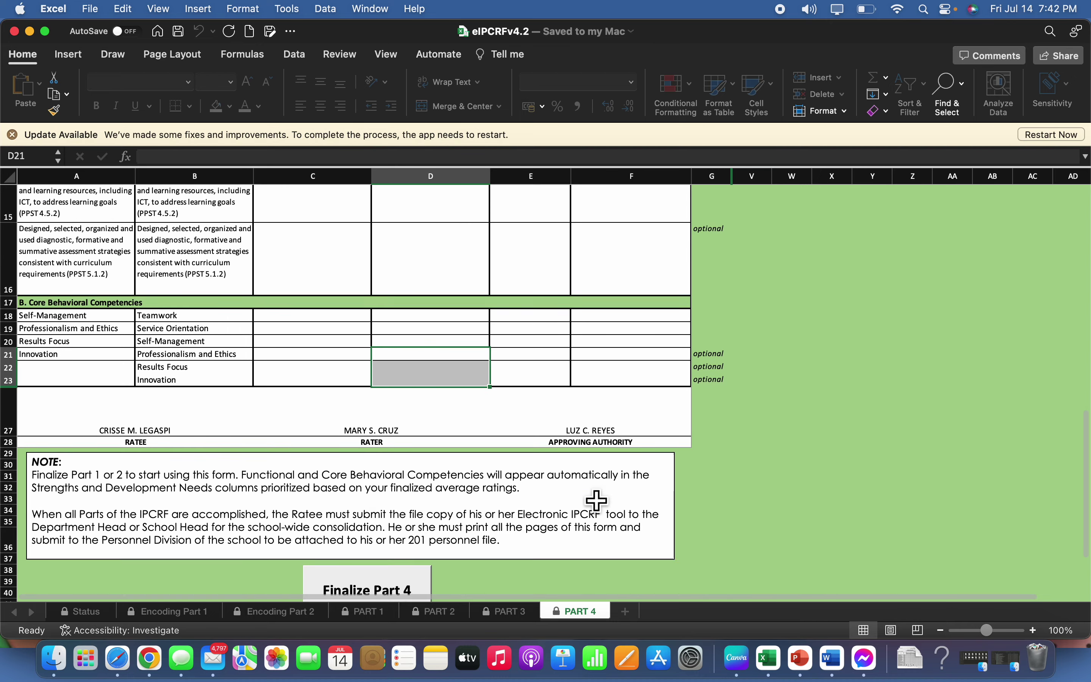
{"action": "scroll", "coordinate": [596, 500], "scroll_direction": "up", "scroll_amount": 5}
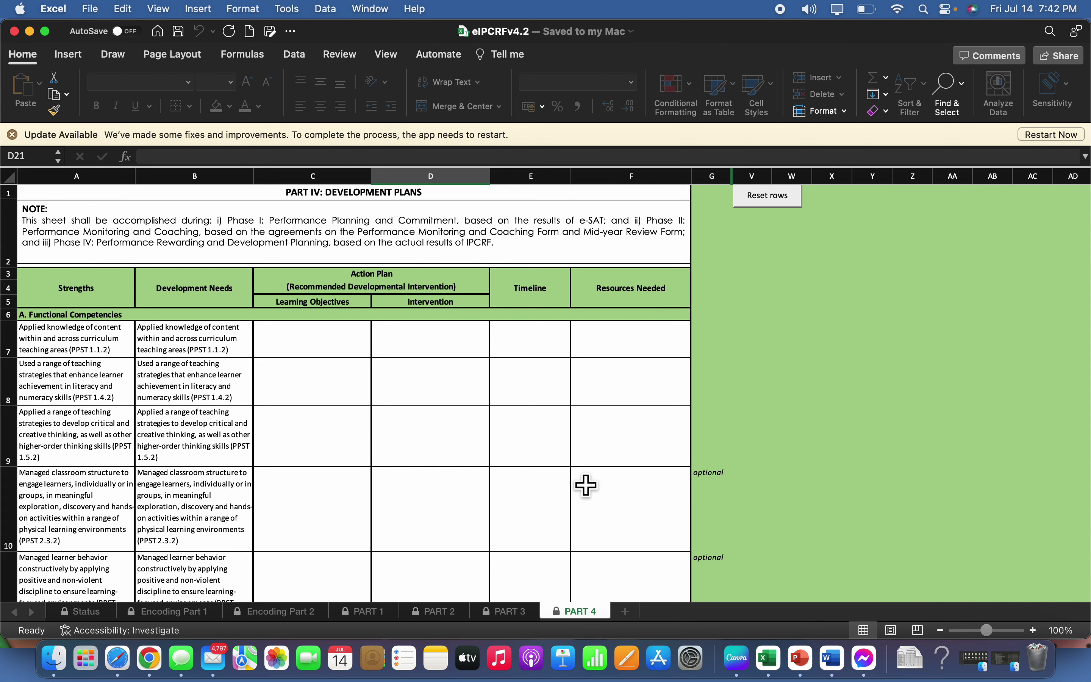
Select the empty Learning Objectives and Intervention cells in row 8 and review the blank action plans
{"action": "left_click", "coordinate": [316, 391]}
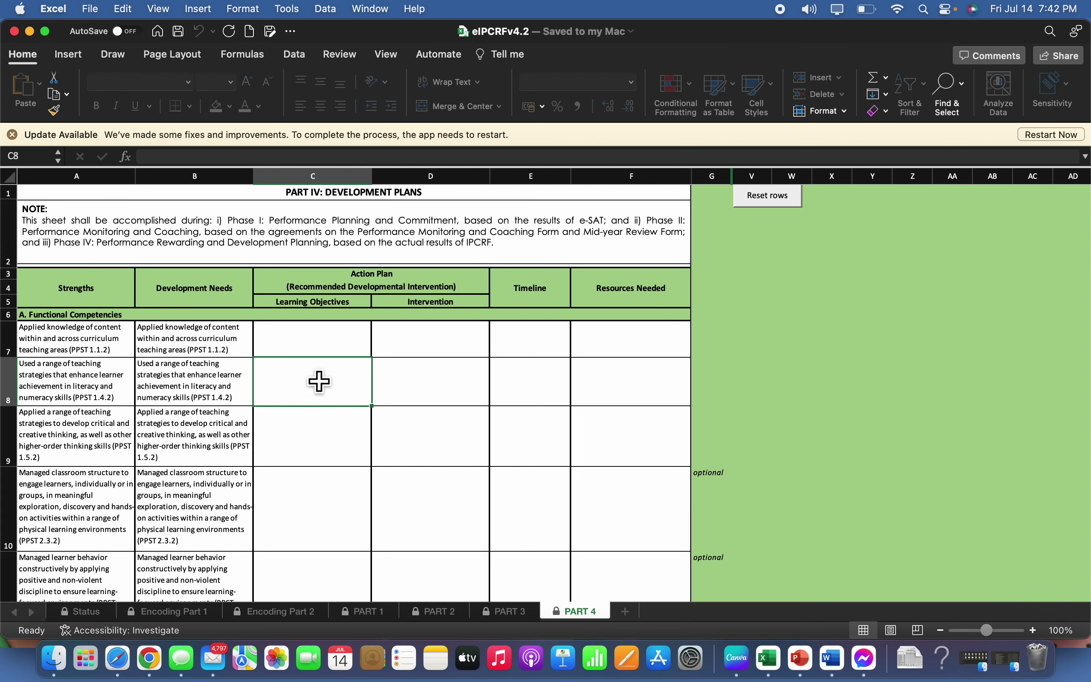
{"action": "left_click", "coordinate": [424, 388]}
{"action": "scroll", "coordinate": [548, 403], "scroll_direction": "down", "scroll_amount": 8}
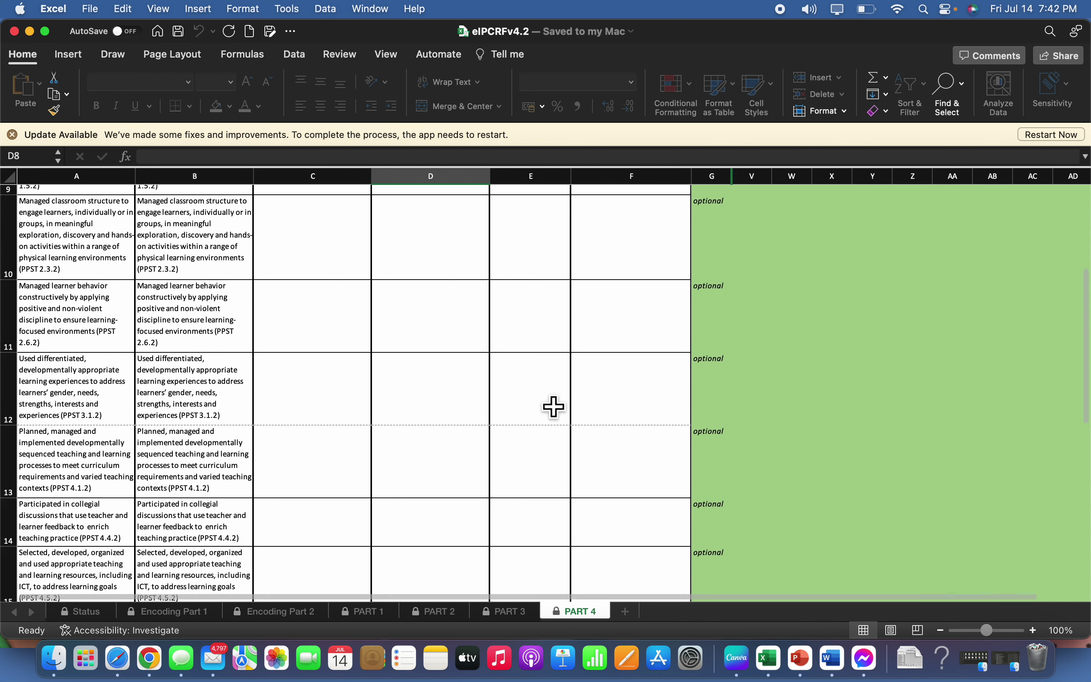
{"action": "scroll", "coordinate": [541, 422], "scroll_direction": "down", "scroll_amount": 5}
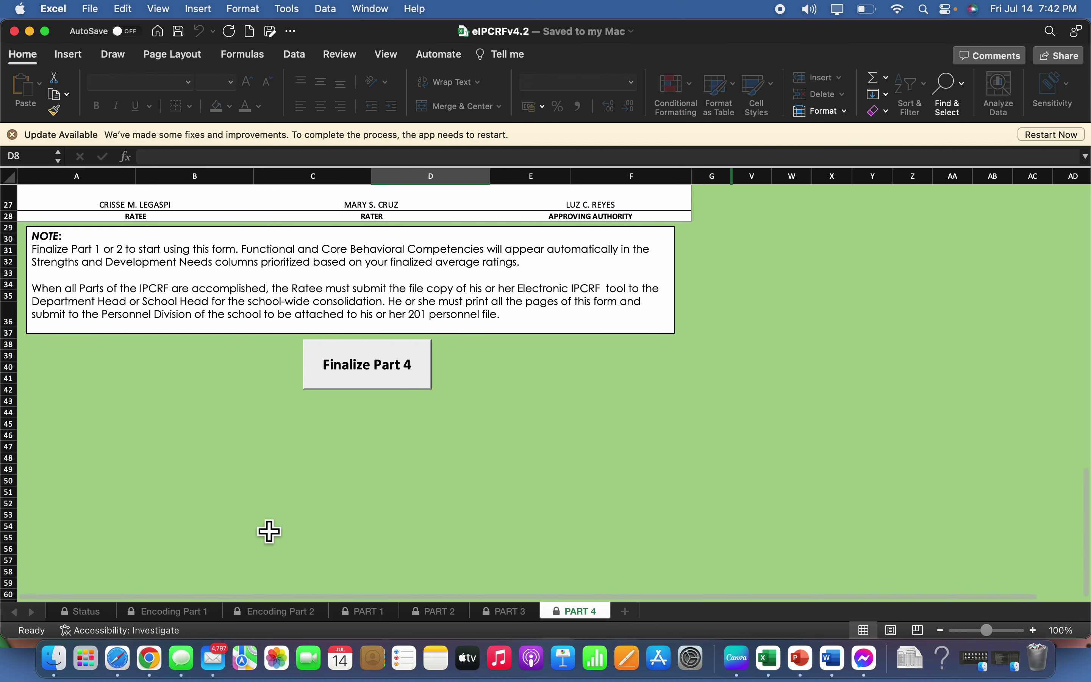
{"action": "scroll", "coordinate": [364, 485], "scroll_direction": "up", "scroll_amount": 10}
{"action": "scroll", "coordinate": [365, 485], "scroll_direction": "up", "scroll_amount": 3}
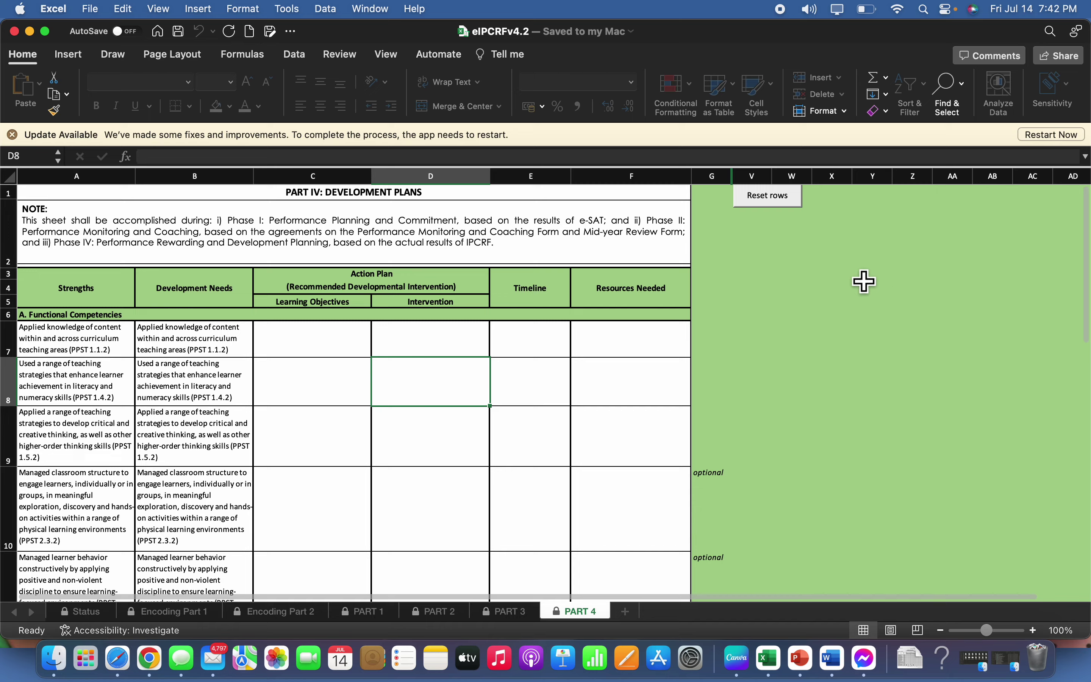
{"action": "scroll", "coordinate": [386, 444], "scroll_direction": "down", "scroll_amount": 10}
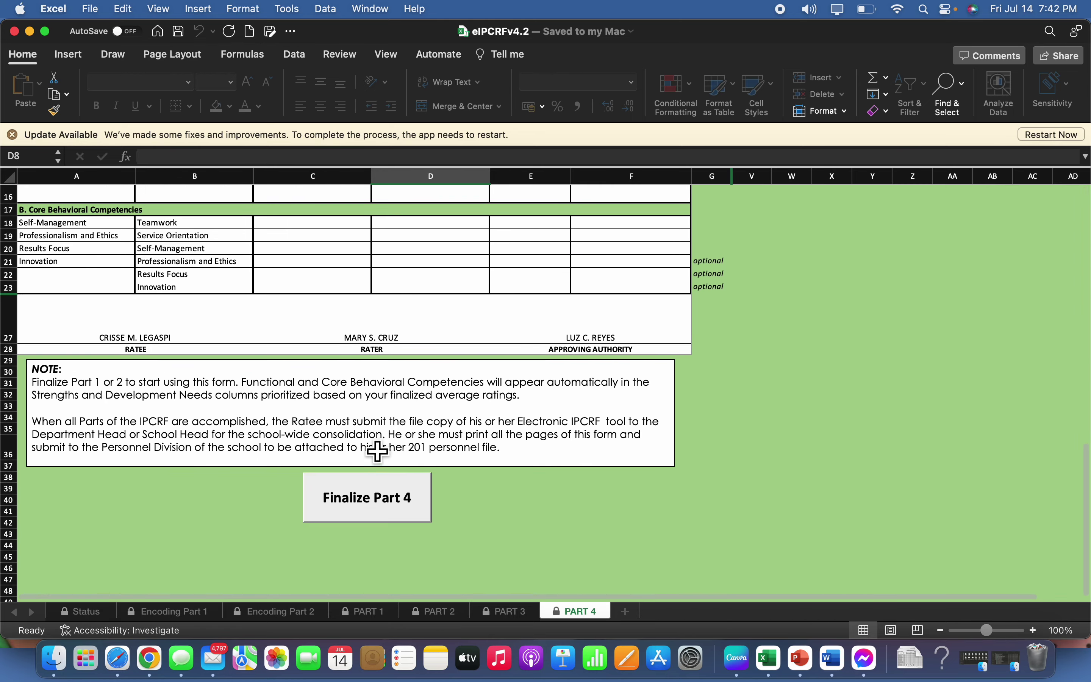
{"action": "scroll", "coordinate": [458, 308], "scroll_direction": "up", "scroll_amount": 5}
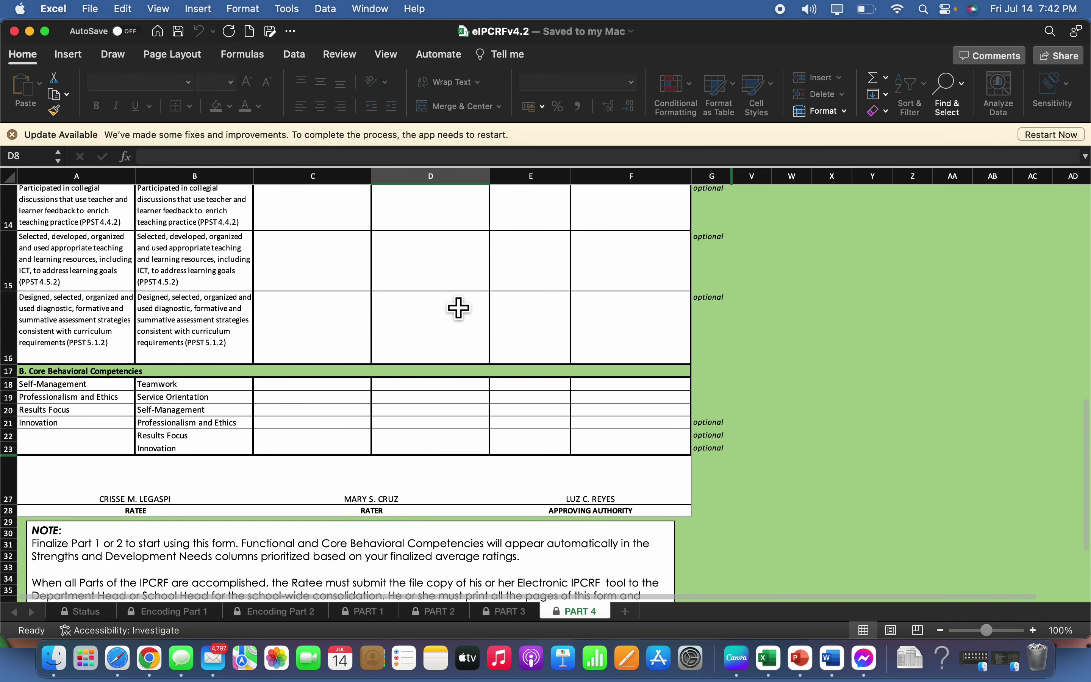
{"action": "scroll", "coordinate": [459, 308], "scroll_direction": "up", "scroll_amount": 3}
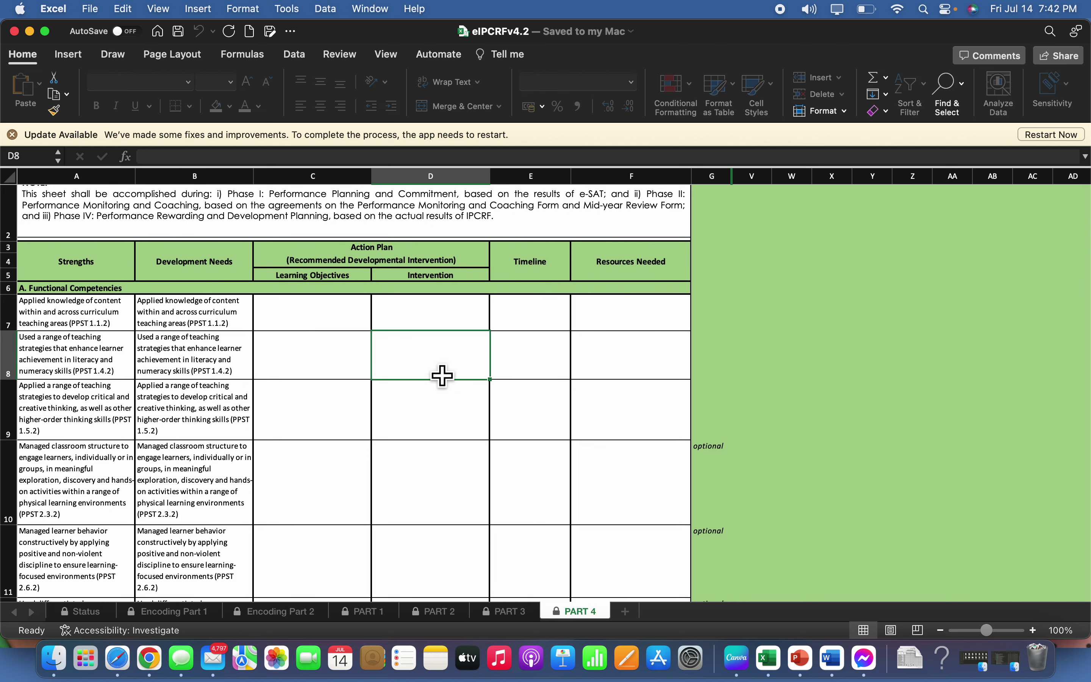
{"action": "scroll", "coordinate": [442, 377], "scroll_direction": "up", "scroll_amount": 1}
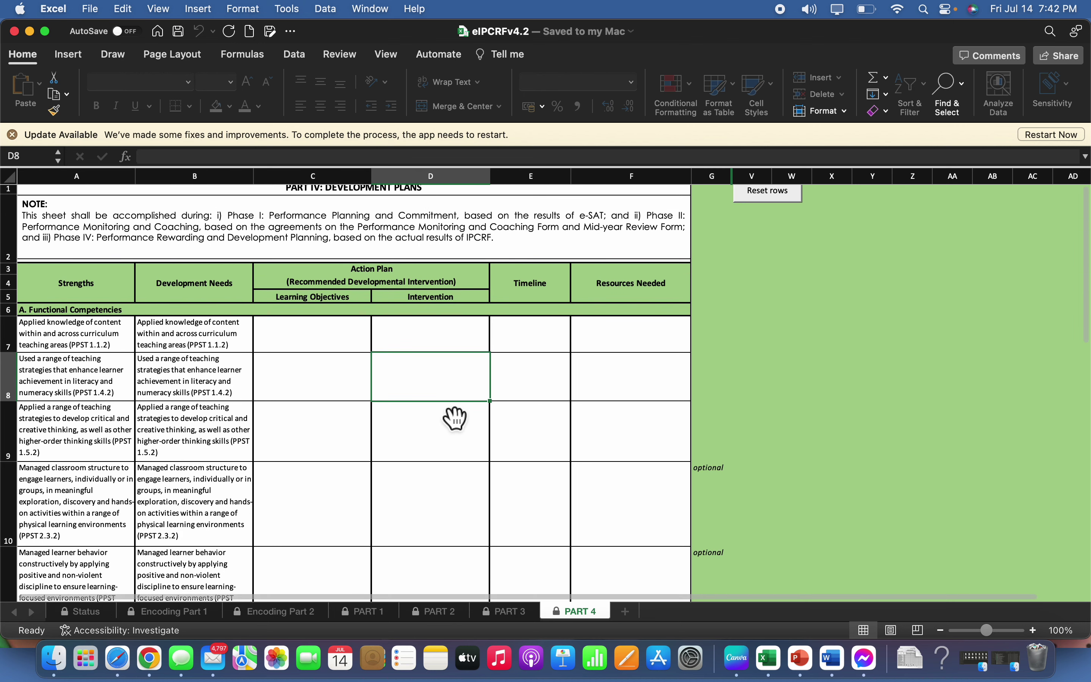
{"action": "scroll", "coordinate": [451, 417], "scroll_direction": "down", "scroll_amount": 10}
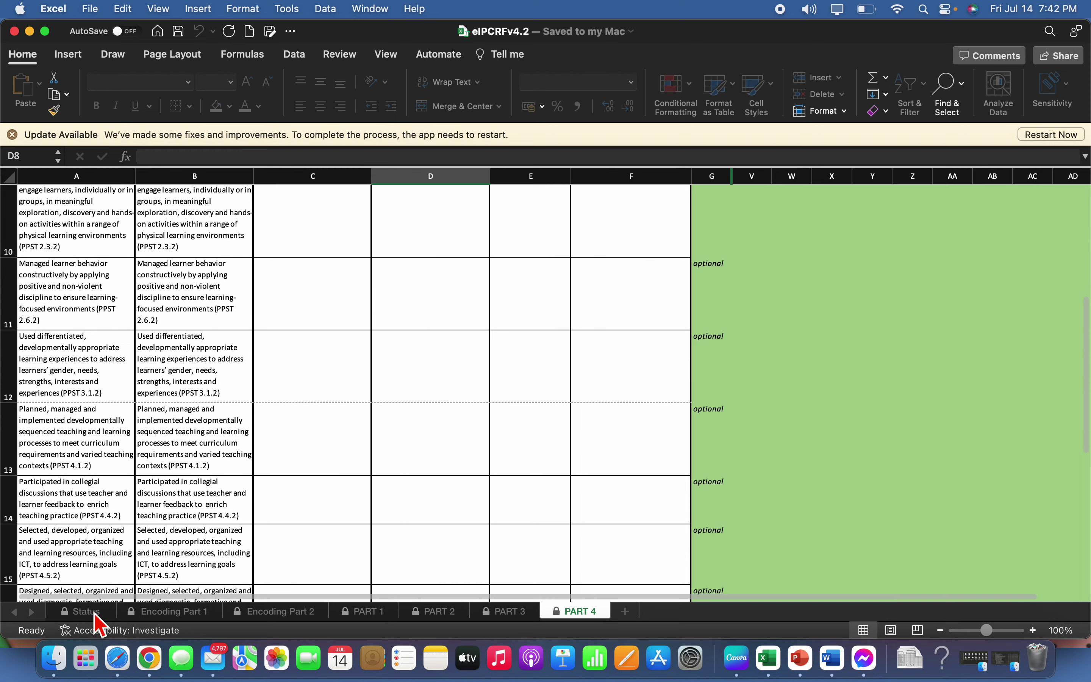
{"action": "left_click", "coordinate": [93, 611]}
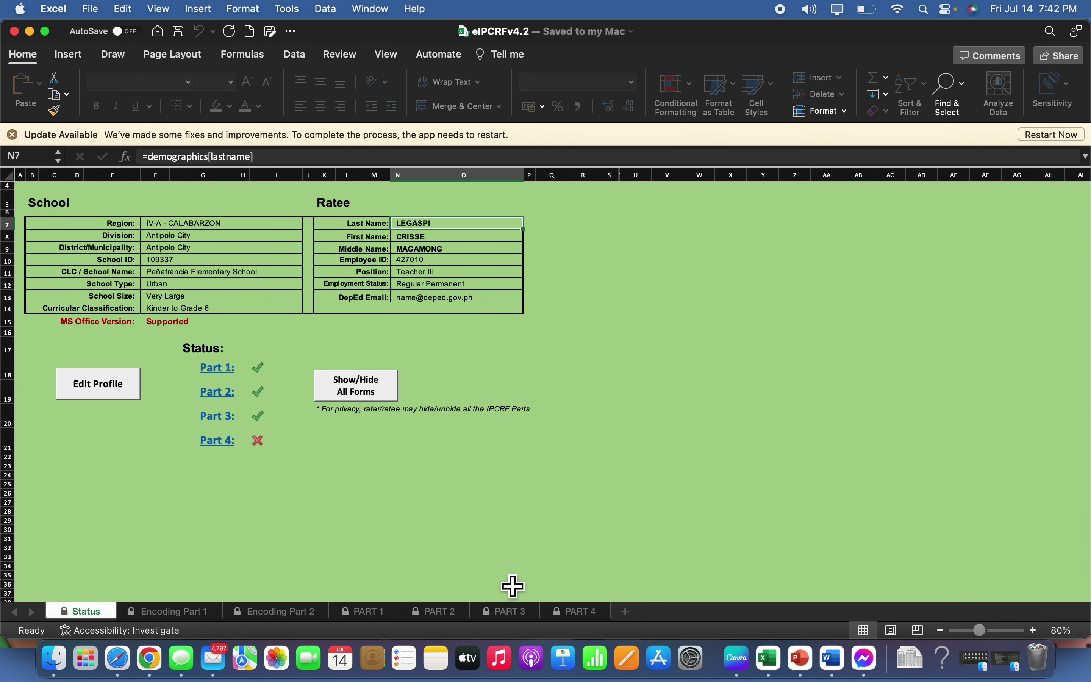
{"action": "left_click", "coordinate": [586, 613]}
{"action": "scroll", "coordinate": [541, 466], "scroll_direction": "up", "scroll_amount": 6}
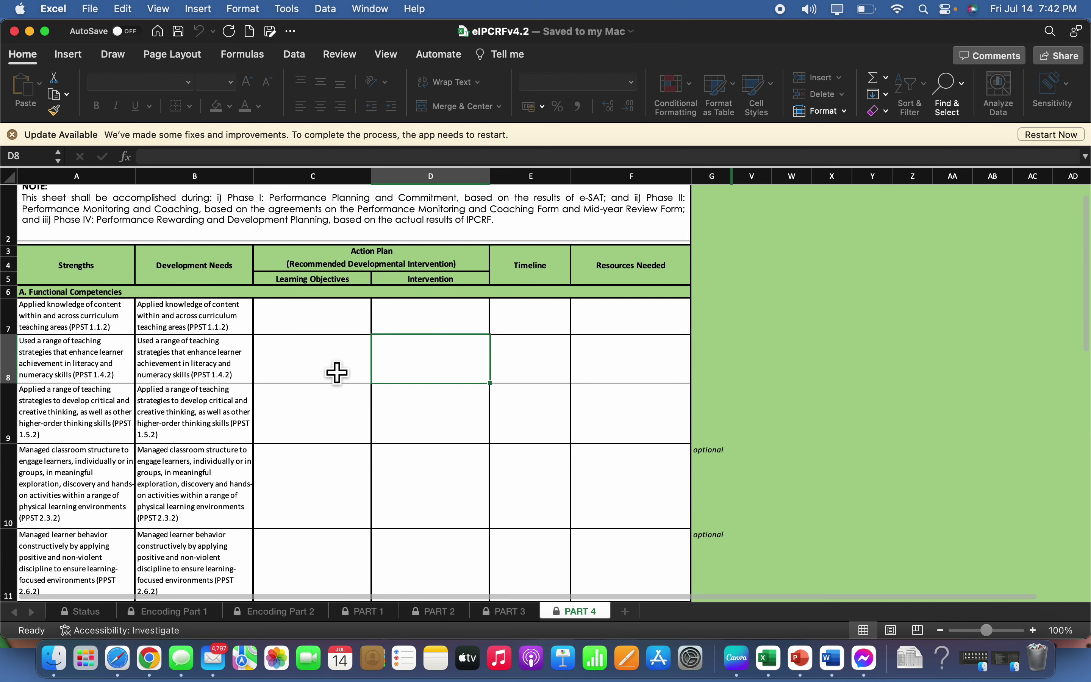
{"action": "scroll", "coordinate": [361, 401], "scroll_direction": "down", "scroll_amount": 5}
{"action": "scroll", "coordinate": [383, 429], "scroll_direction": "up", "scroll_amount": 5}
{"action": "scroll", "coordinate": [387, 431], "scroll_direction": "down", "scroll_amount": 3}
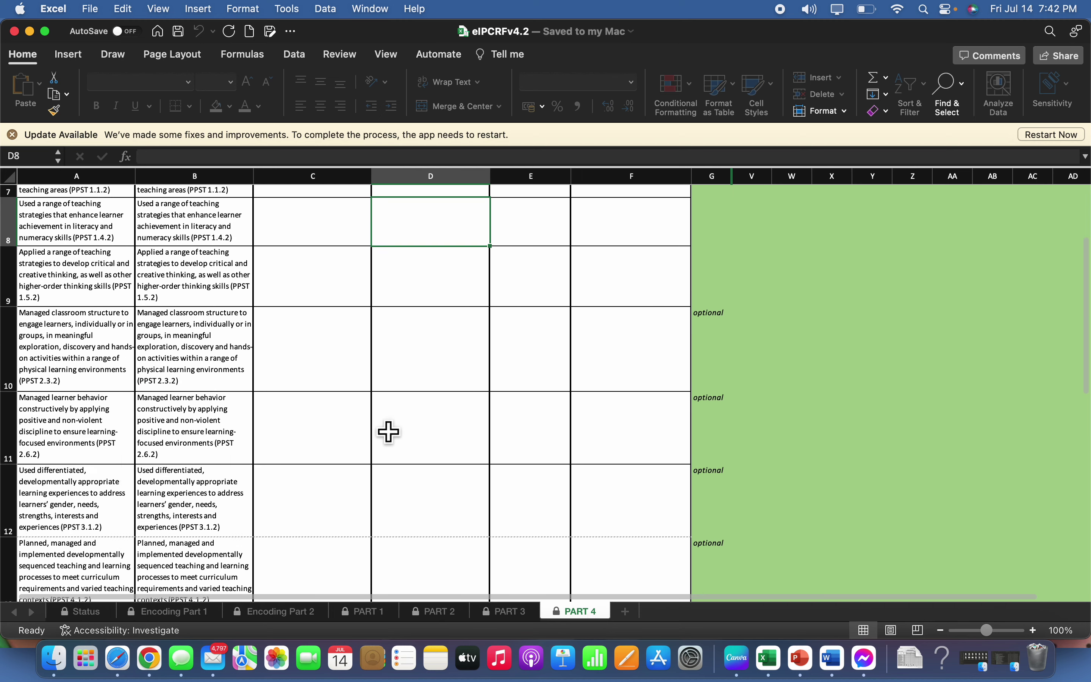
{"action": "scroll", "coordinate": [389, 431], "scroll_direction": "down", "scroll_amount": 10}
{"action": "scroll", "coordinate": [389, 433], "scroll_direction": "down", "scroll_amount": 4}
{"action": "scroll", "coordinate": [389, 433], "scroll_direction": "up", "scroll_amount": 7}
{"action": "scroll", "coordinate": [438, 360], "scroll_direction": "down", "scroll_amount": 4}
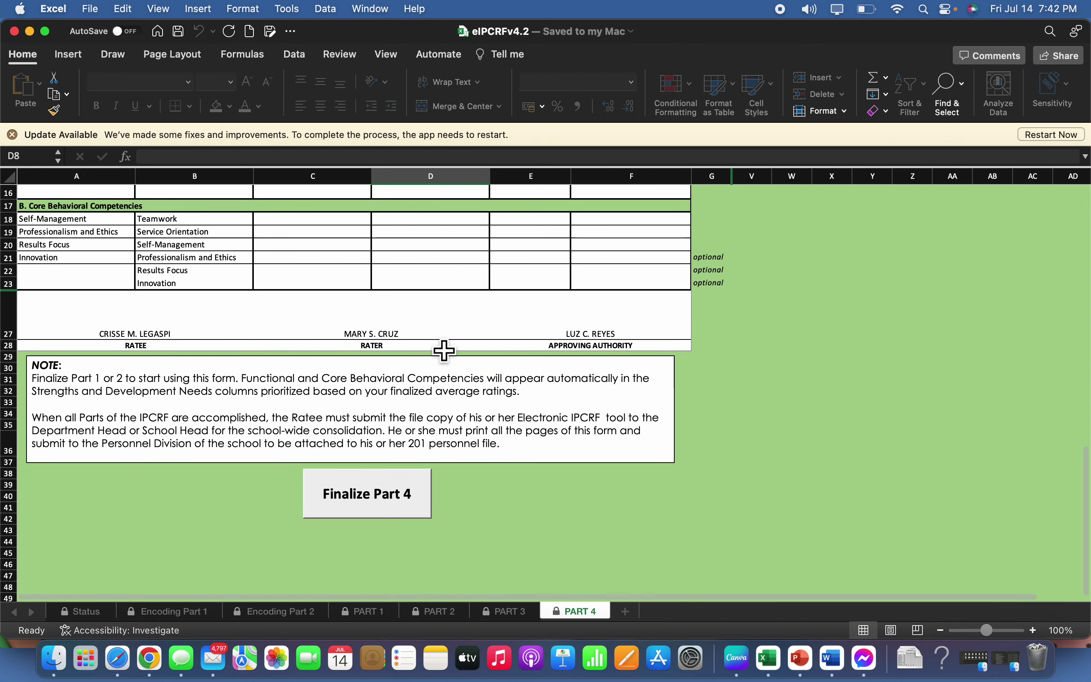
{"action": "scroll", "coordinate": [444, 351], "scroll_direction": "down", "scroll_amount": 3}
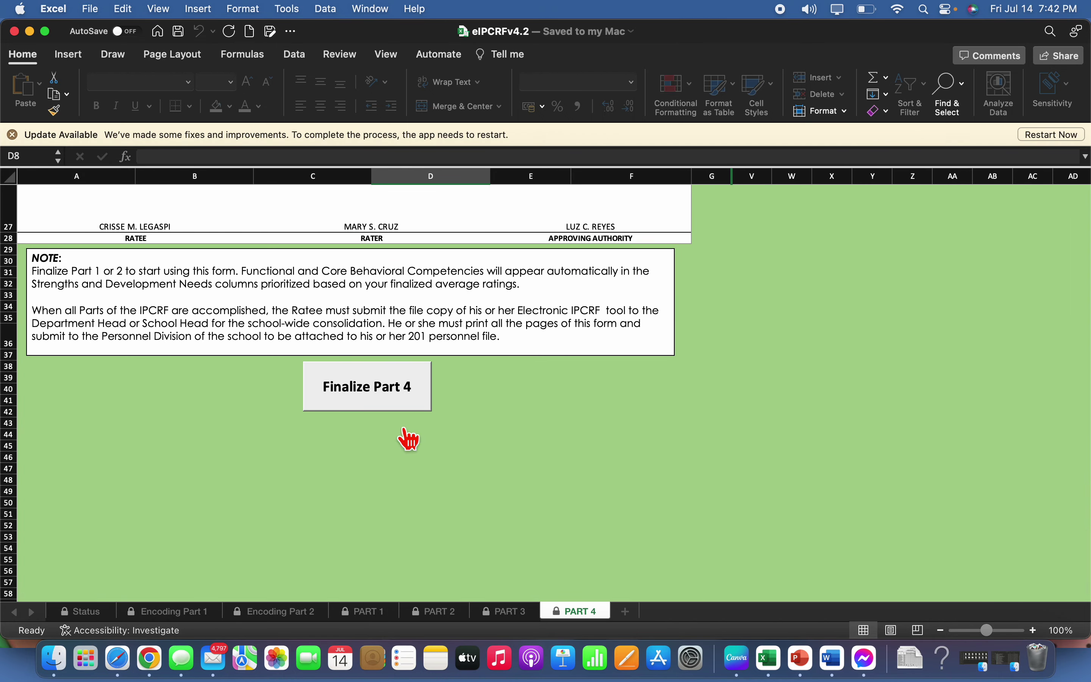